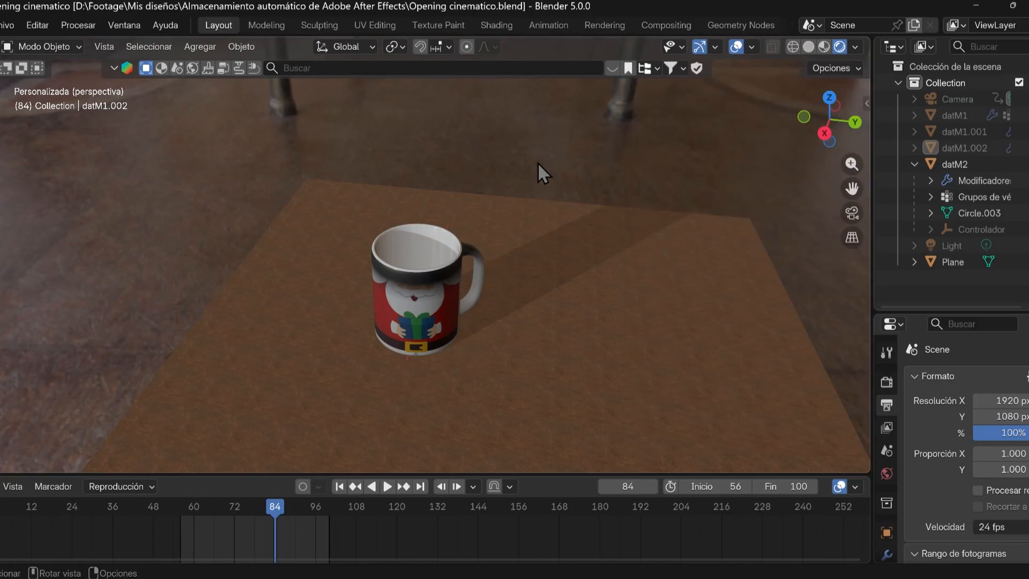
Examine the Santa Claus mug up close, from several angles and through the scene camera
scroll(482, 241, up, 5)
click(449, 321)
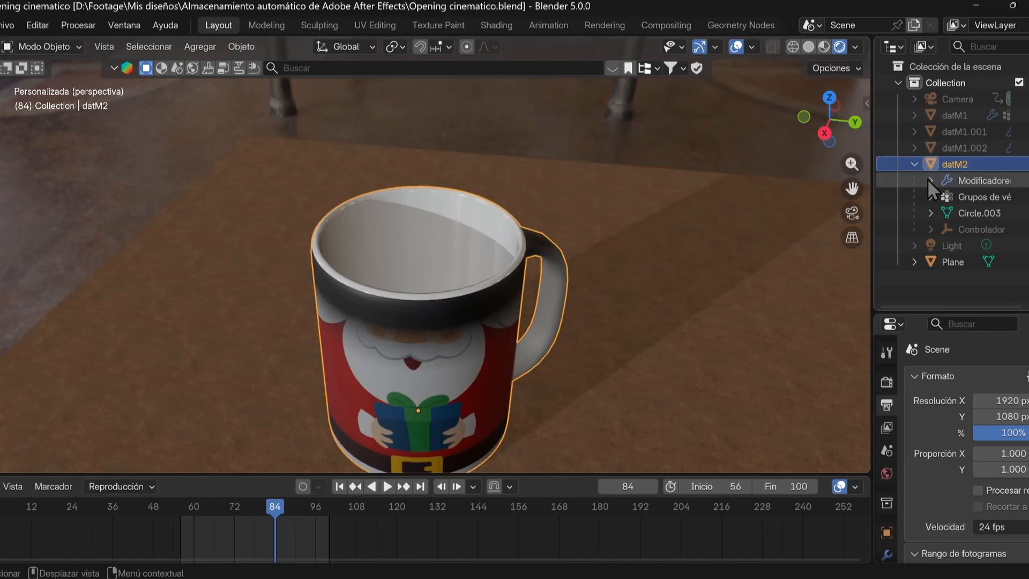
scroll(420, 352, up, 3)
click(389, 350)
middle_drag(481, 394, 668, 246)
scroll(510, 279, up, 3)
key(g)
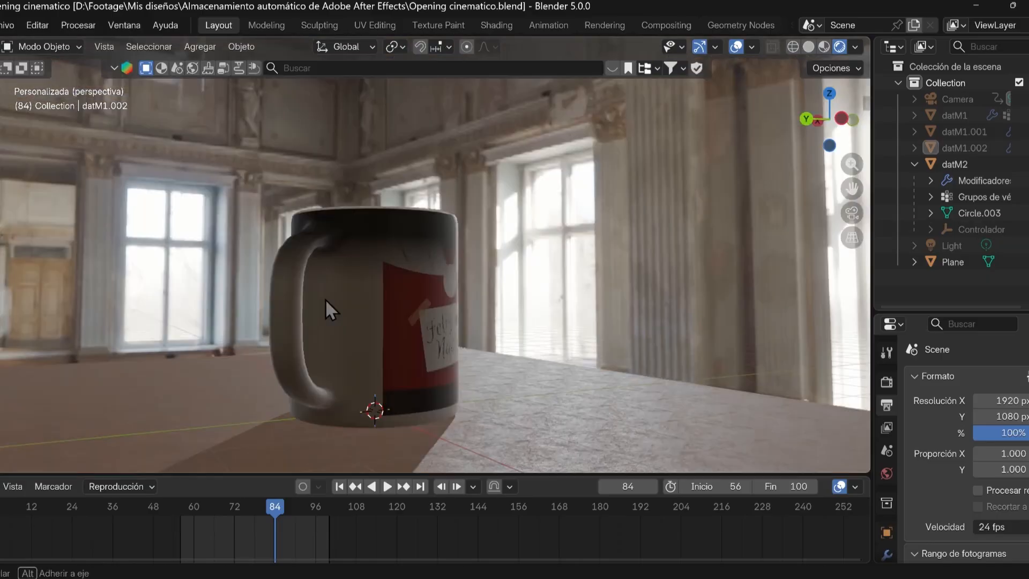
middle_drag(326, 298, 373, 338)
key(KP_0)
mouse_move(269, 510)
mouse_down()
mouse_move(420, 510)
mouse_move(307, 495)
mouse_move(282, 499)
mouse_move(306, 506)
mouse_move(275, 502)
mouse_up()
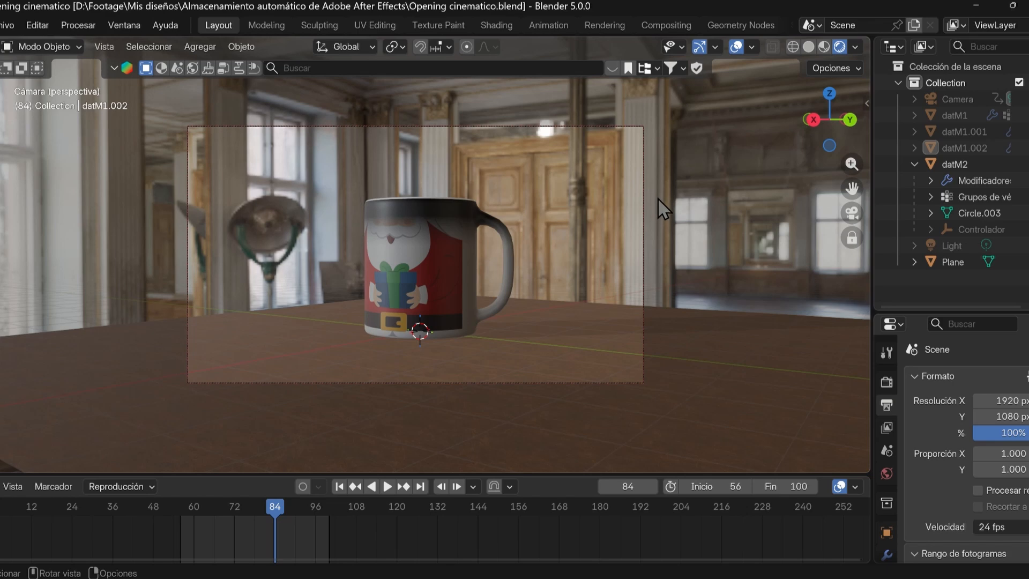
key(KP_0)
scroll(541, 282, up, 3)
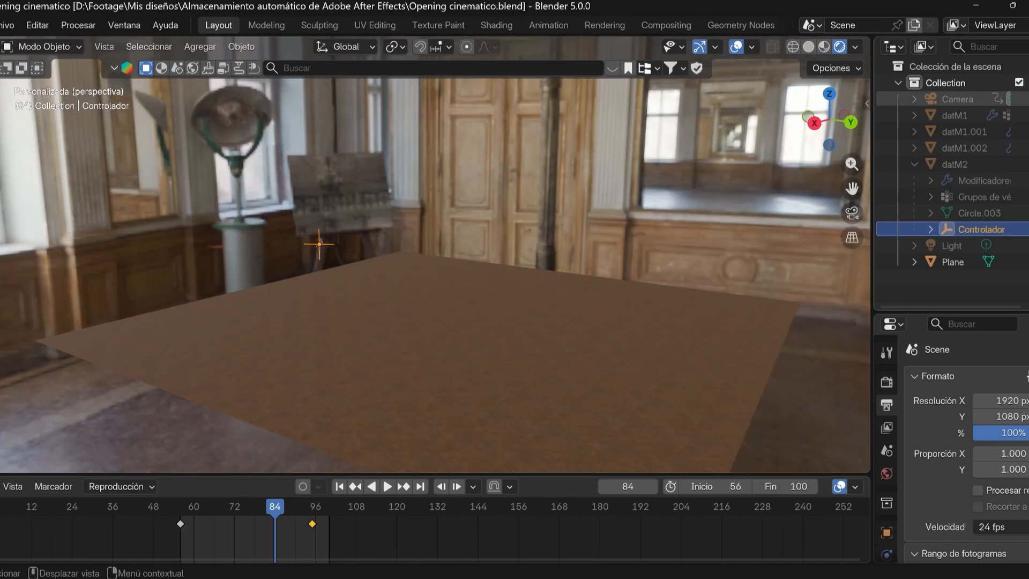
Show the hidden mugs datM1 and datM1.001 and view their designs up close
click(1028, 115)
click(1028, 132)
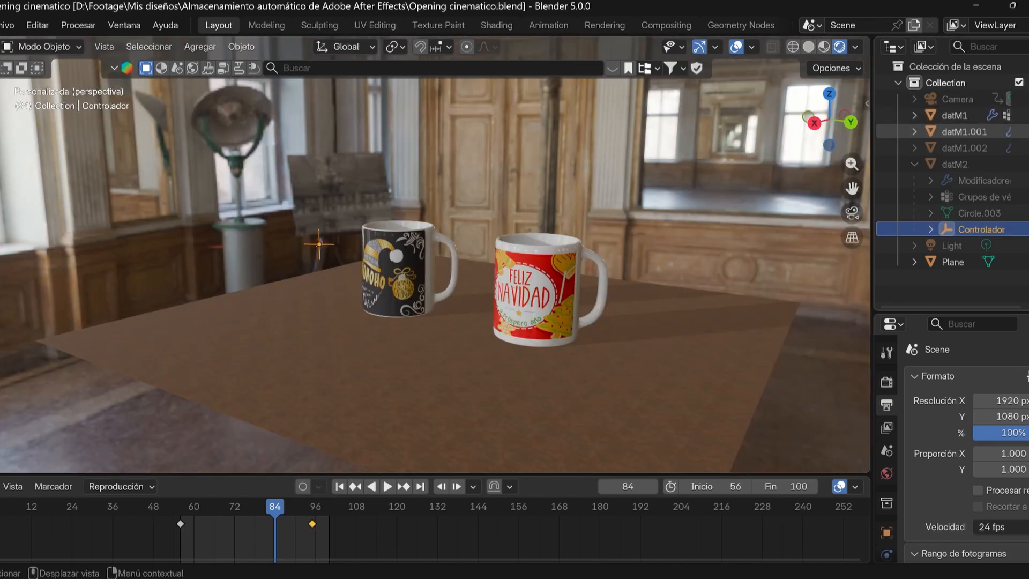
scroll(463, 325, up, 5)
middle_drag(611, 360, 555, 329)
scroll(554, 330, up, 2)
scroll(551, 329, down, 7)
middle_drag(539, 294, 661, 296)
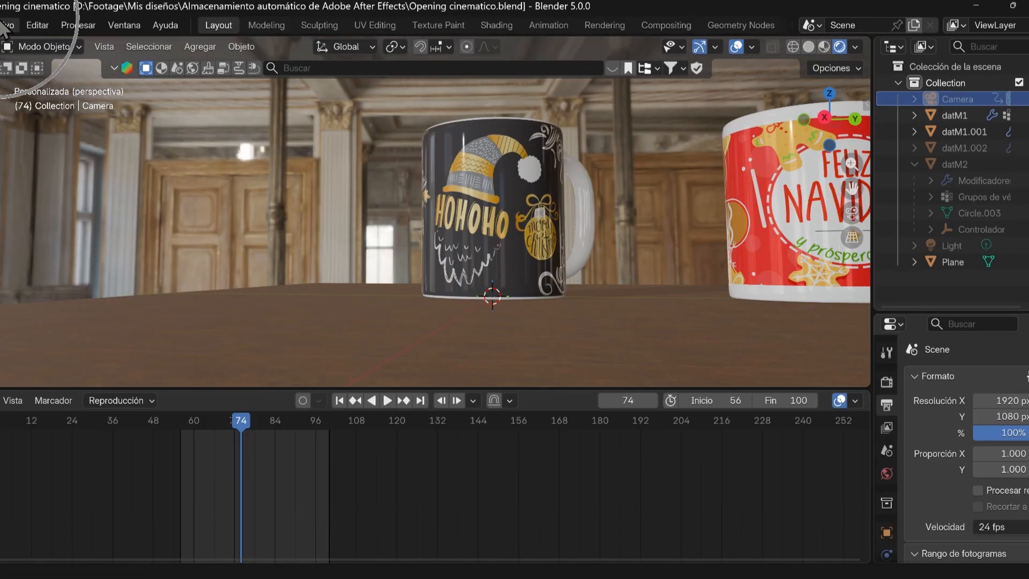
Start a new file and delete the default camera, cube and light
click(7, 26)
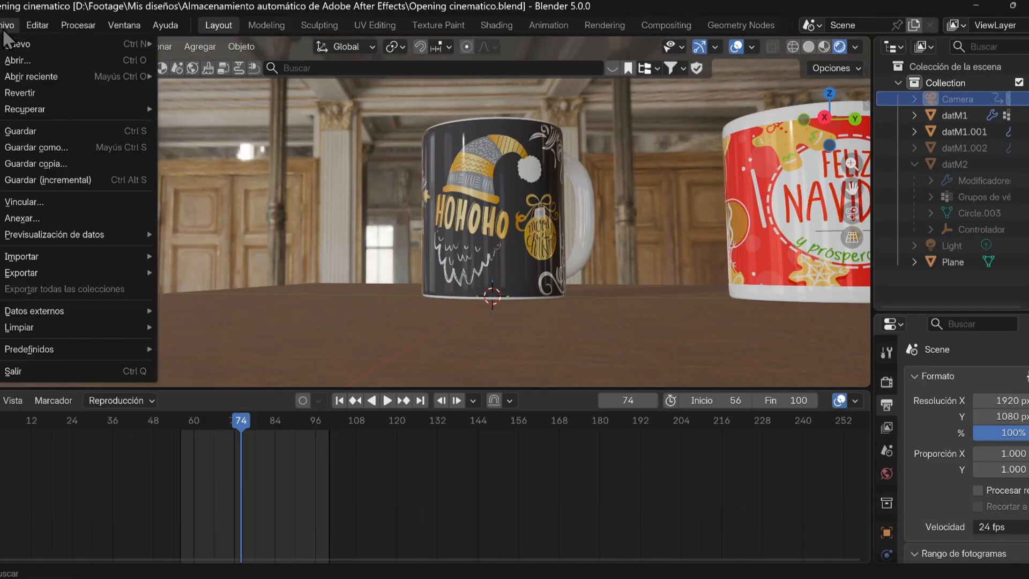
mouse_move(21, 47)
click(213, 45)
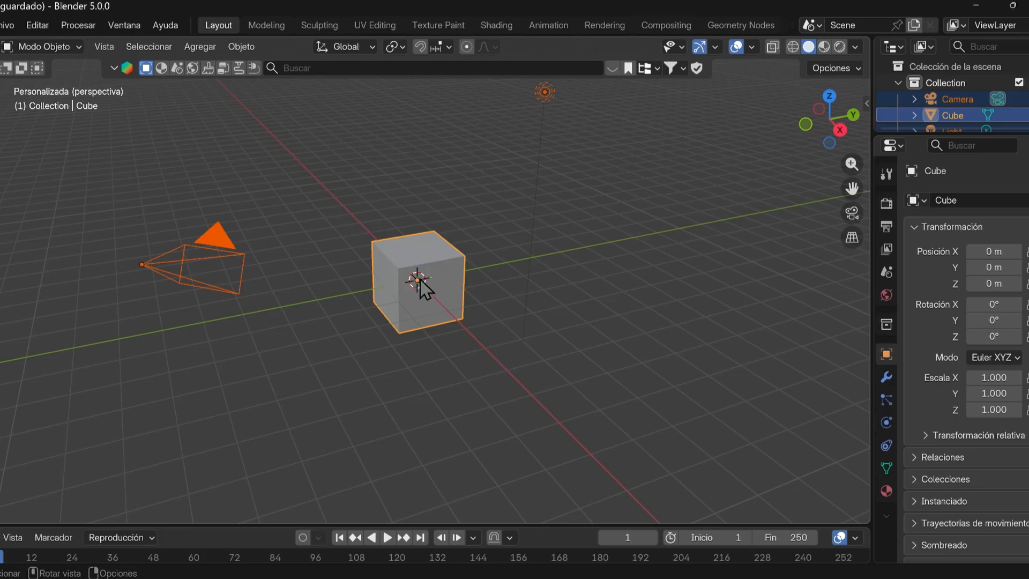
key(Delete)
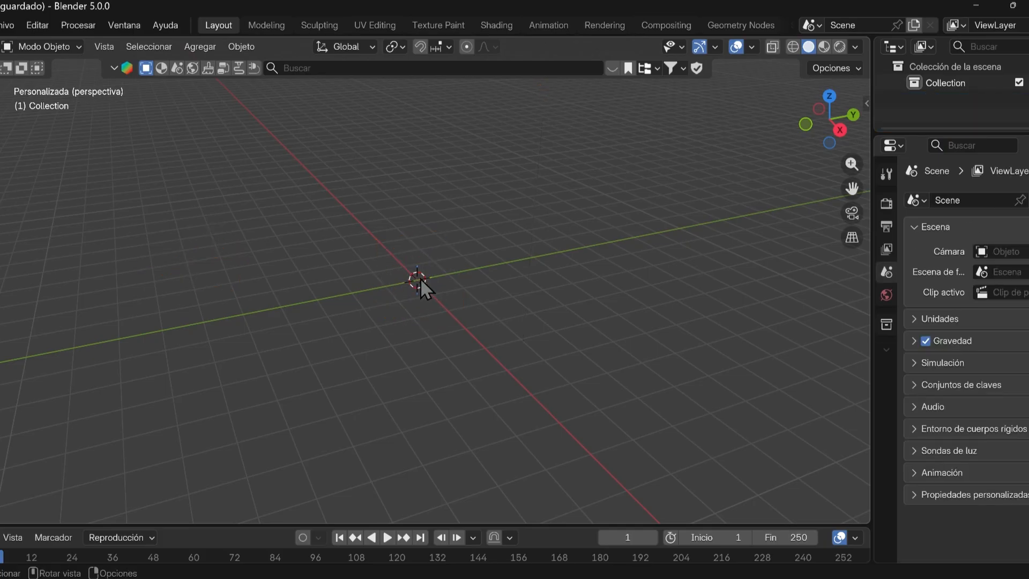
Switch to the Shading workspace, enlarging the 3D viewport and showing its sidebar
click(497, 21)
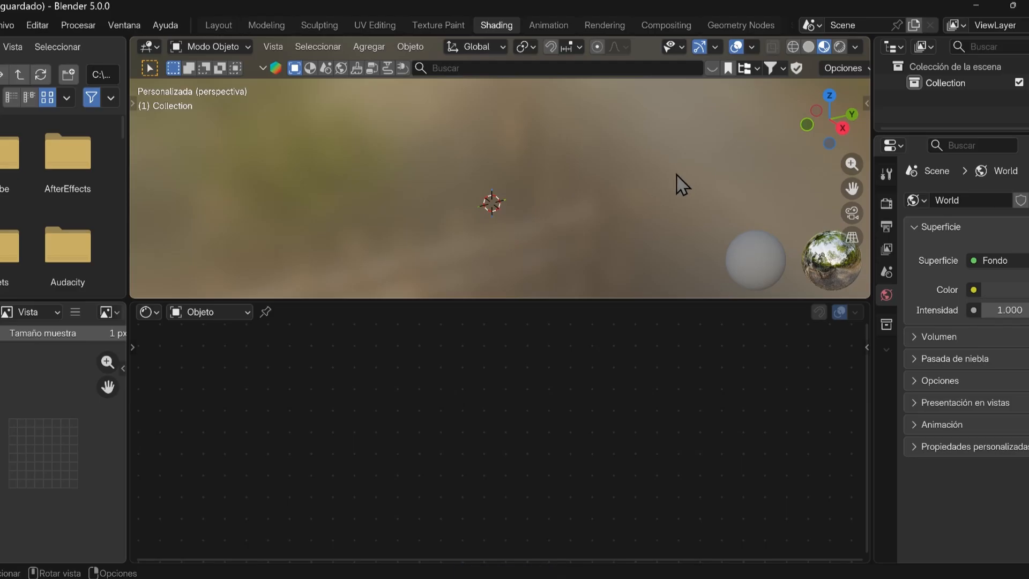
drag(610, 299, 607, 449)
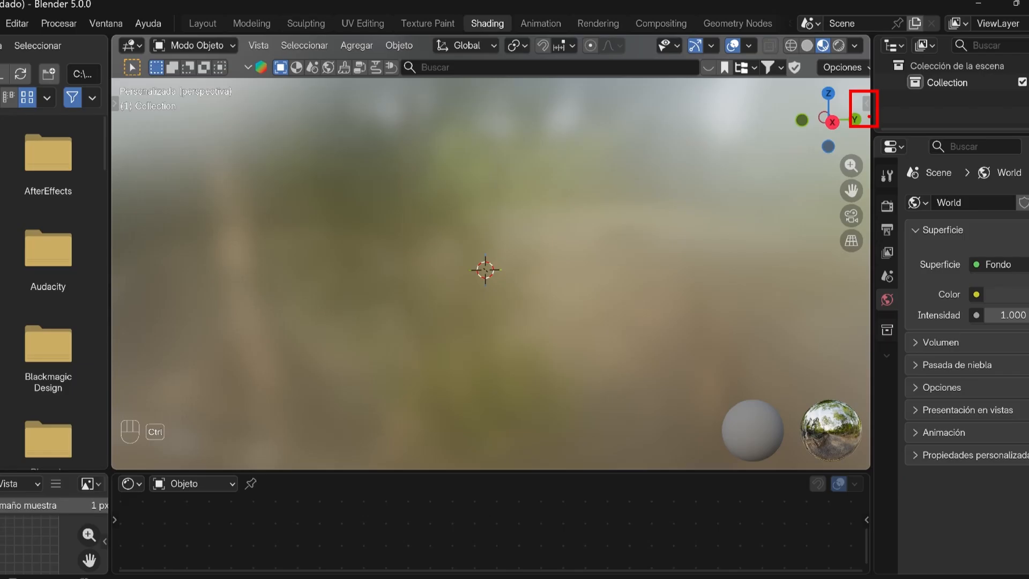
click(850, 107)
key(n)
key(n)
key(n)
key(n)
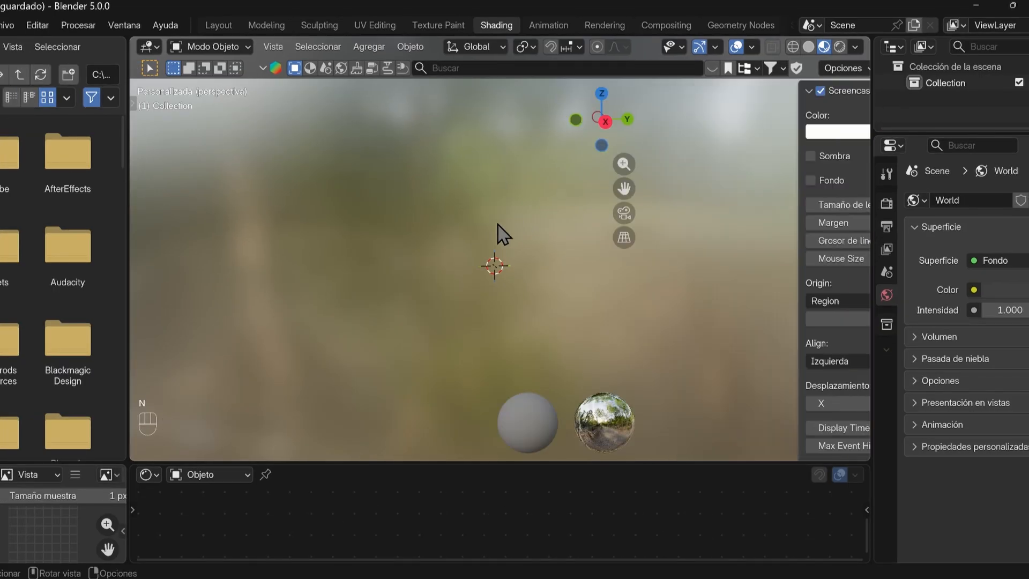
key(n)
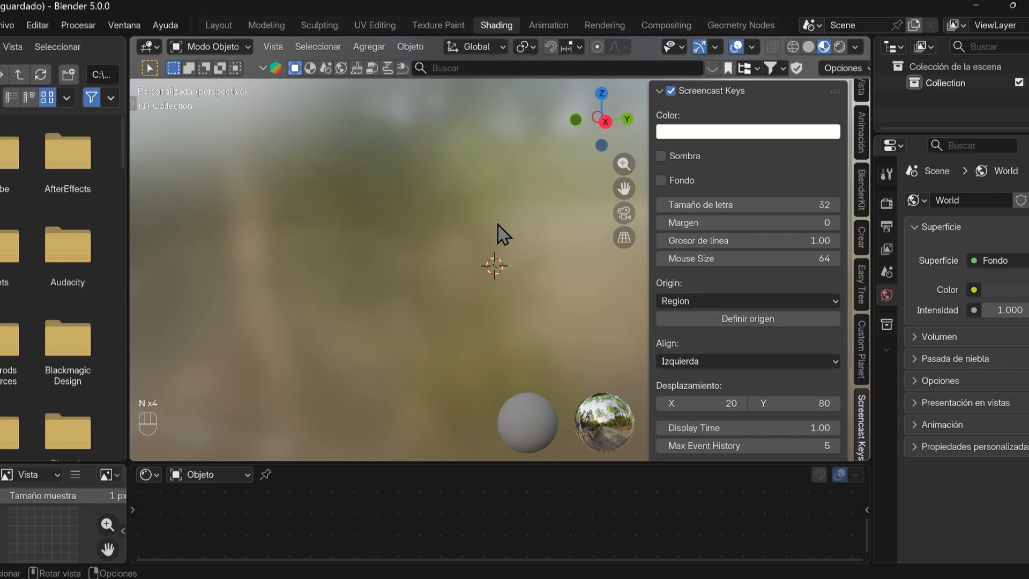
Show the MockFlowXD asset library in the 3D viewport's sidebar
click(861, 90)
scroll(864, 387, down, 1)
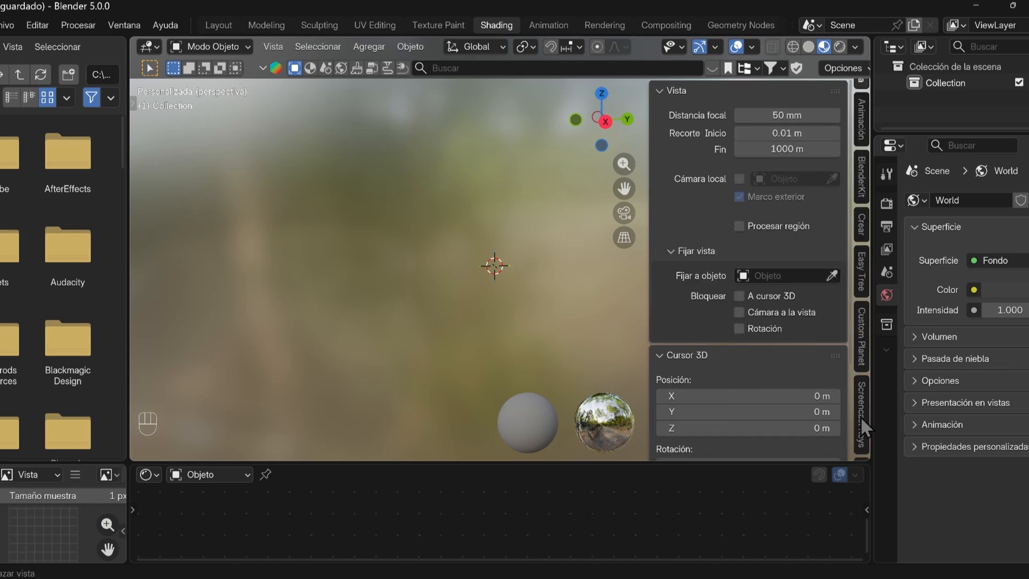
click(861, 418)
scroll(861, 416, down, 5)
click(861, 417)
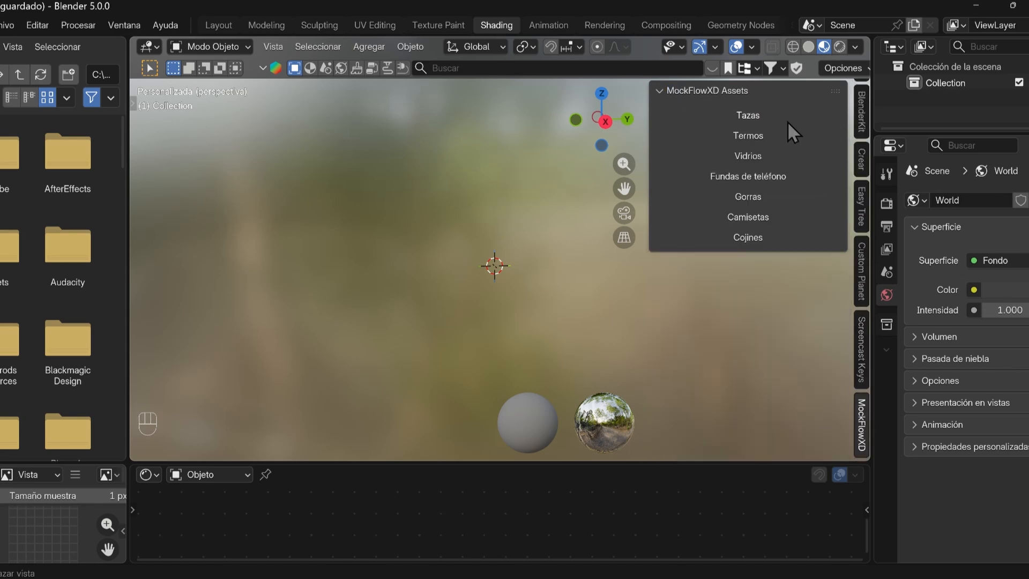
Browse the Tazas, Termos, Vidrios and Fundas de teléfono categories of the MockFlowXD asset library
click(774, 122)
scroll(774, 241, down, 10)
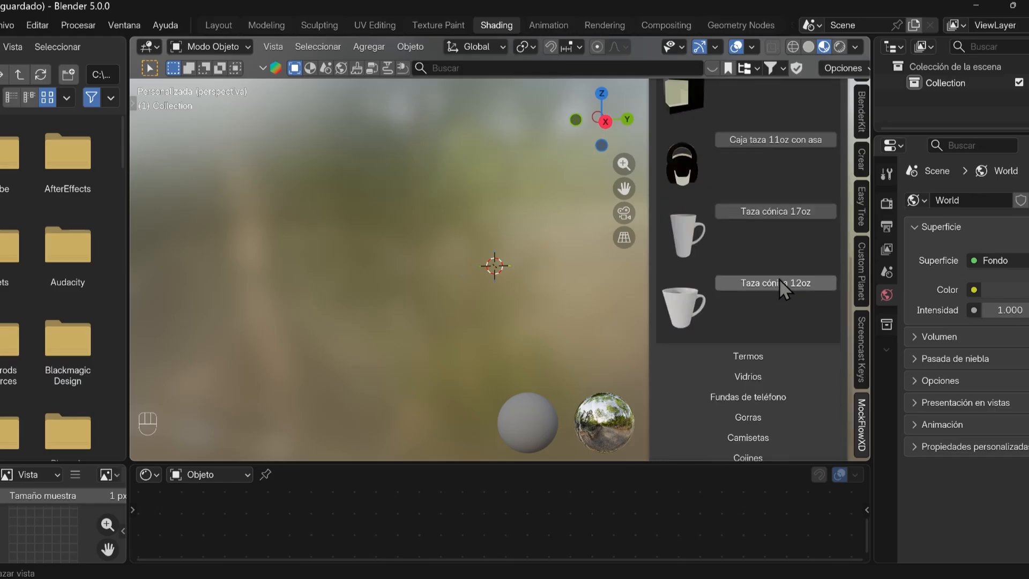
scroll(777, 373, up, 1)
click(772, 387)
scroll(785, 375, down, 1)
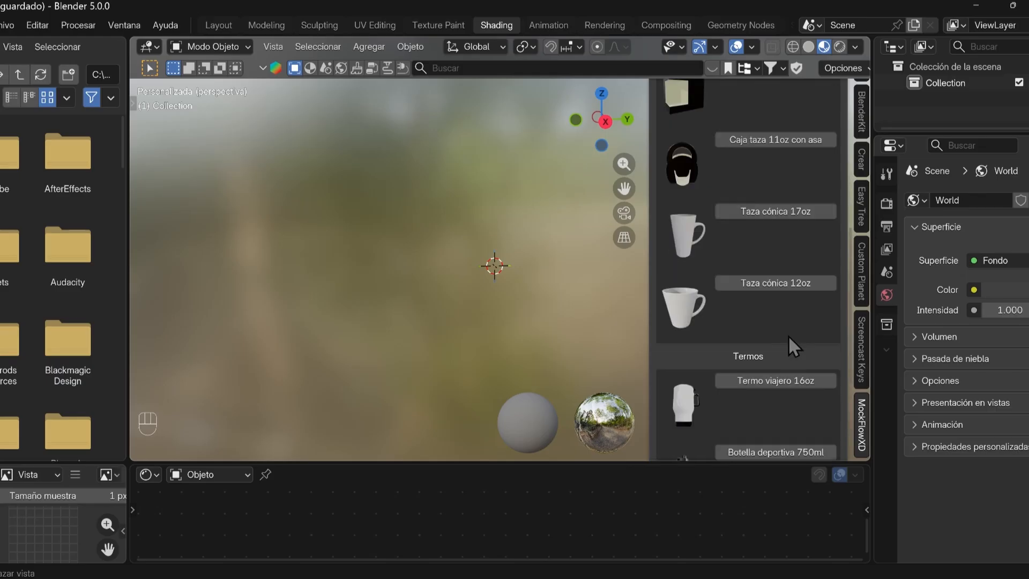
click(779, 362)
click(774, 397)
scroll(779, 391, down, 2)
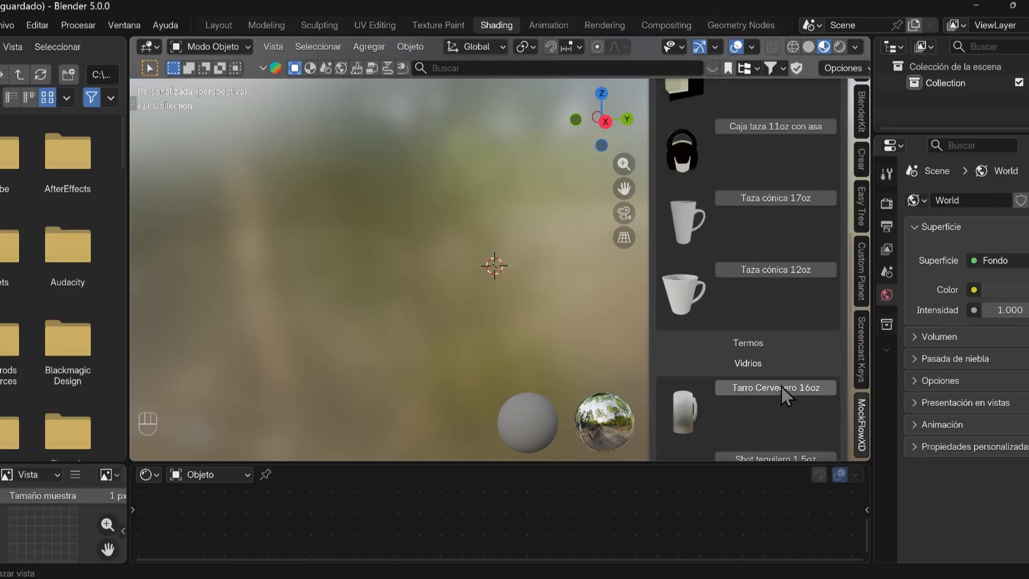
click(764, 336)
click(773, 385)
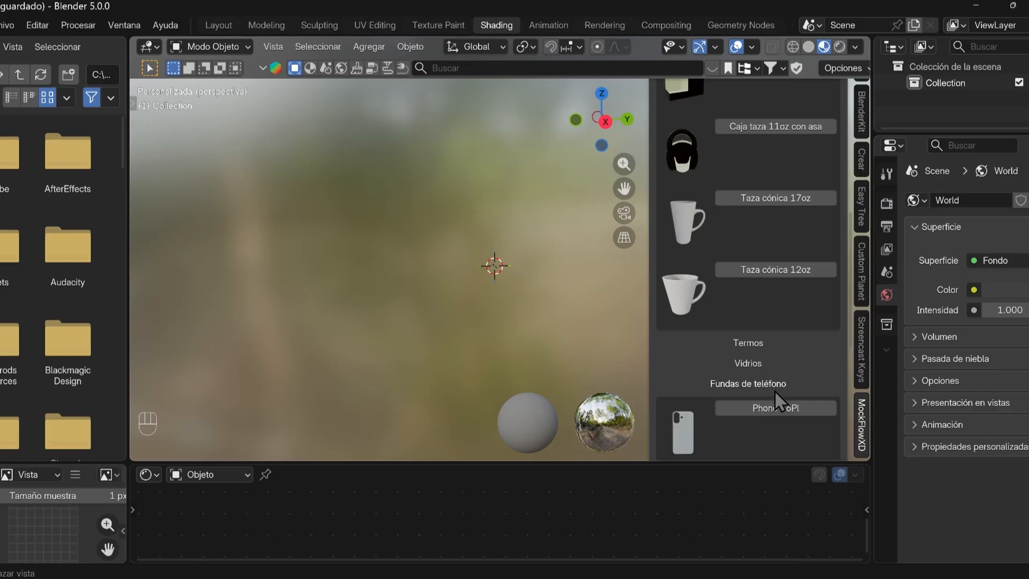
scroll(778, 373, down, 4)
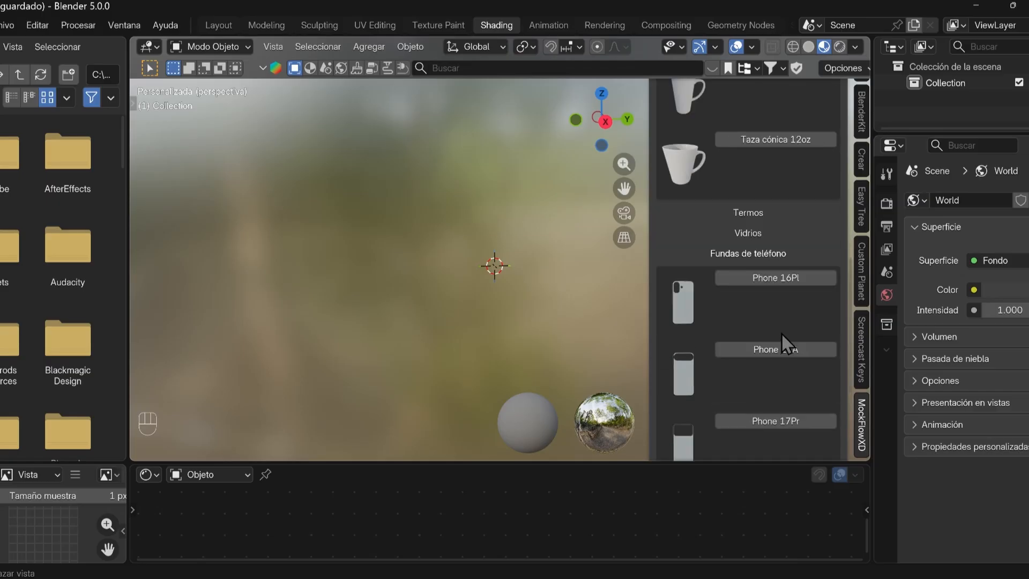
click(769, 256)
scroll(793, 204, up, 5)
scroll(792, 214, up, 4)
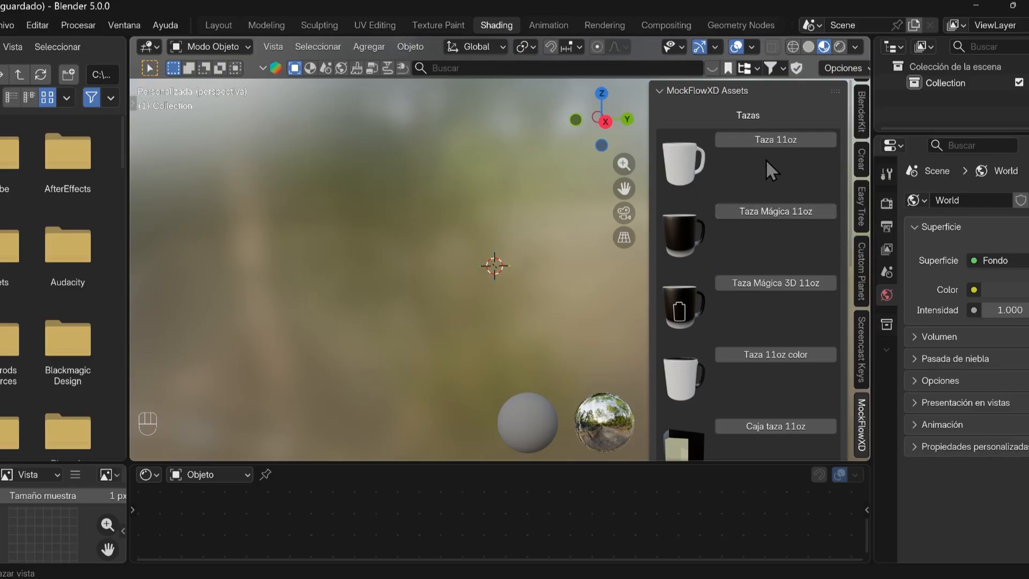
Add the Taza 11oz mug from the asset library to the scene and hide the sidebar
click(793, 140)
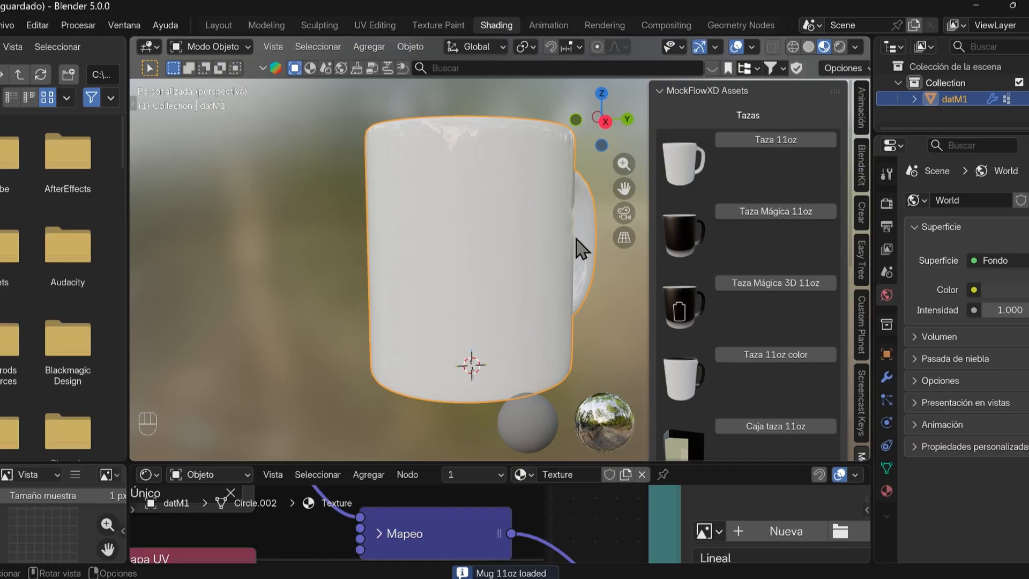
key(n)
middle_drag(595, 245, 658, 184)
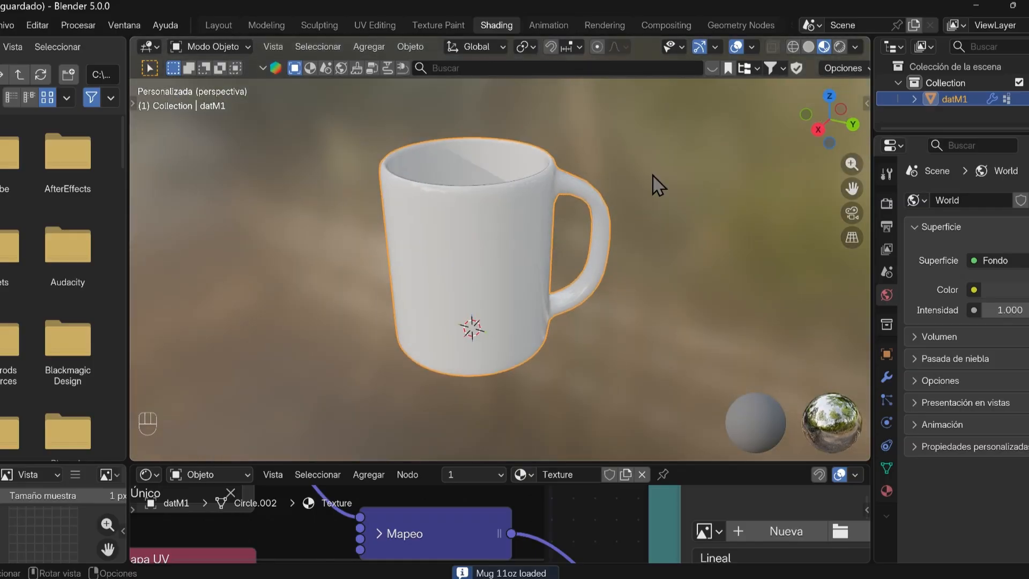
Inspect the mug's mesh in wireframe display and return the viewport to Material Preview shading
click(793, 46)
mouse_move(578, 268)
middle_down()
mouse_move(590, 271)
mouse_move(780, 85)
middle_up()
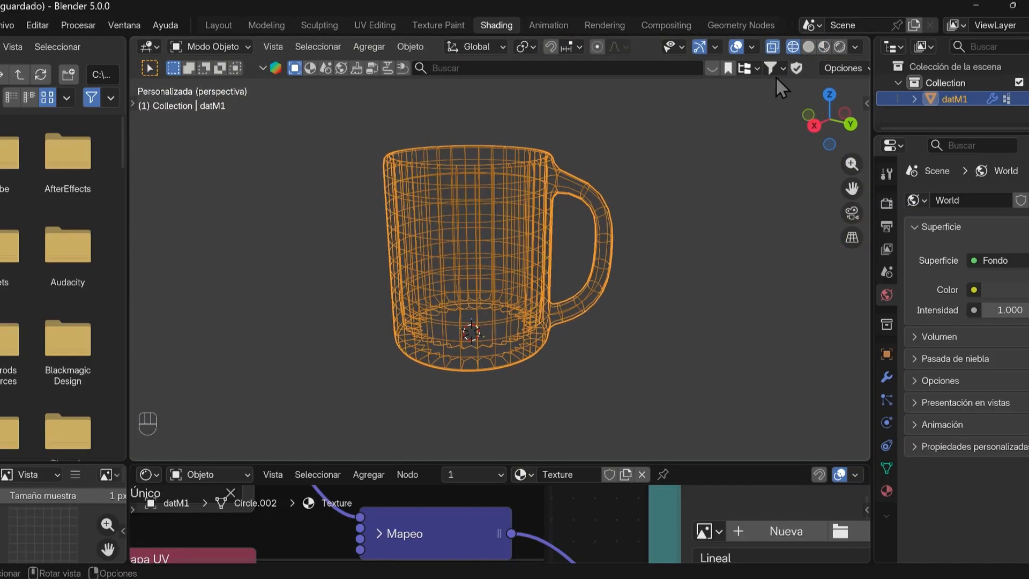
click(824, 47)
scroll(600, 247, down, 3)
scroll(551, 253, up, 2)
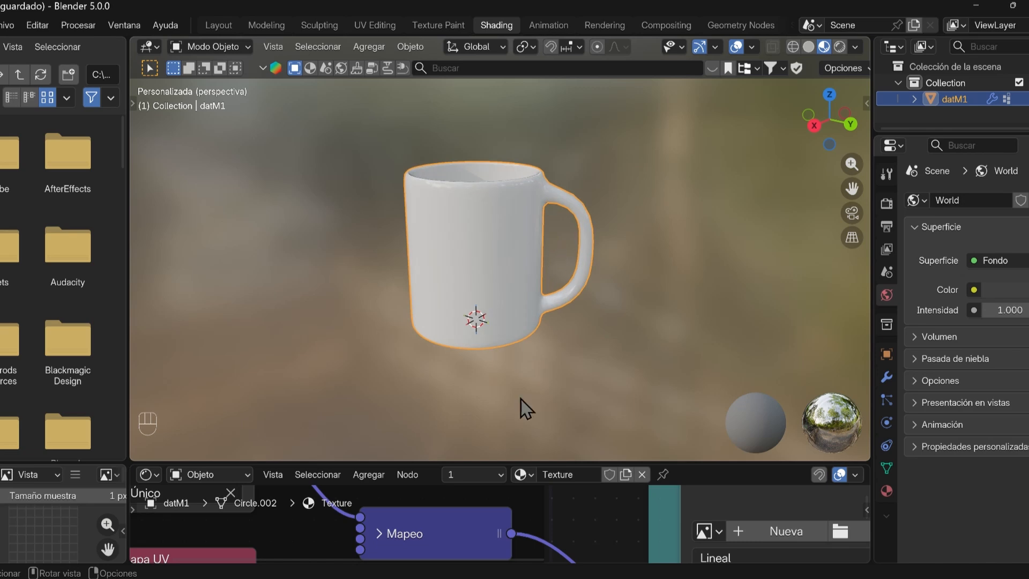
Enlarge the node editor and examine the mug material's UV map, print area, handle print and editable parameter nodes
drag(530, 464, 530, 296)
scroll(485, 429, down, 4)
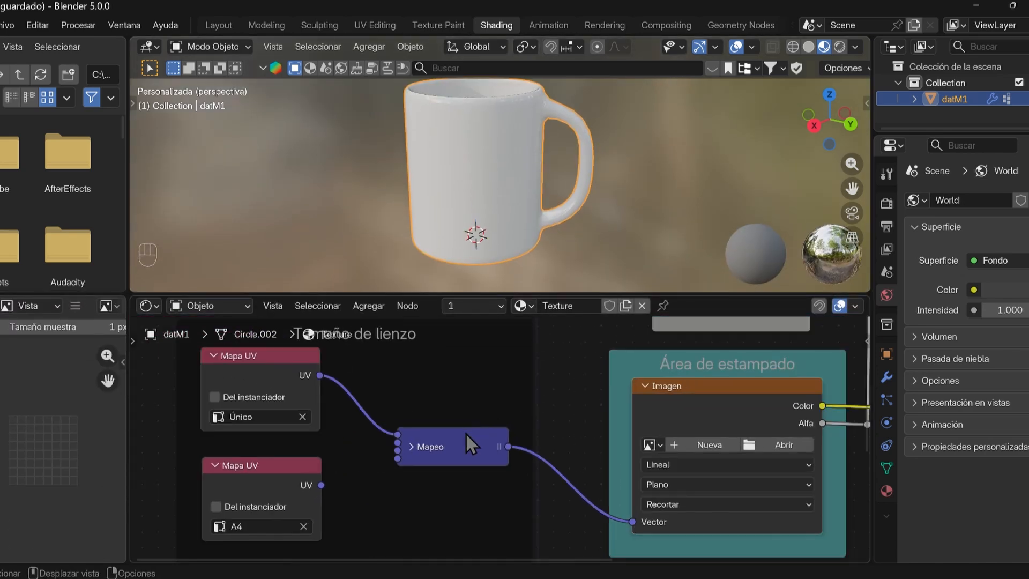
middle_drag(662, 387, 372, 439)
middle_drag(593, 418, 310, 419)
scroll(566, 389, down, 10)
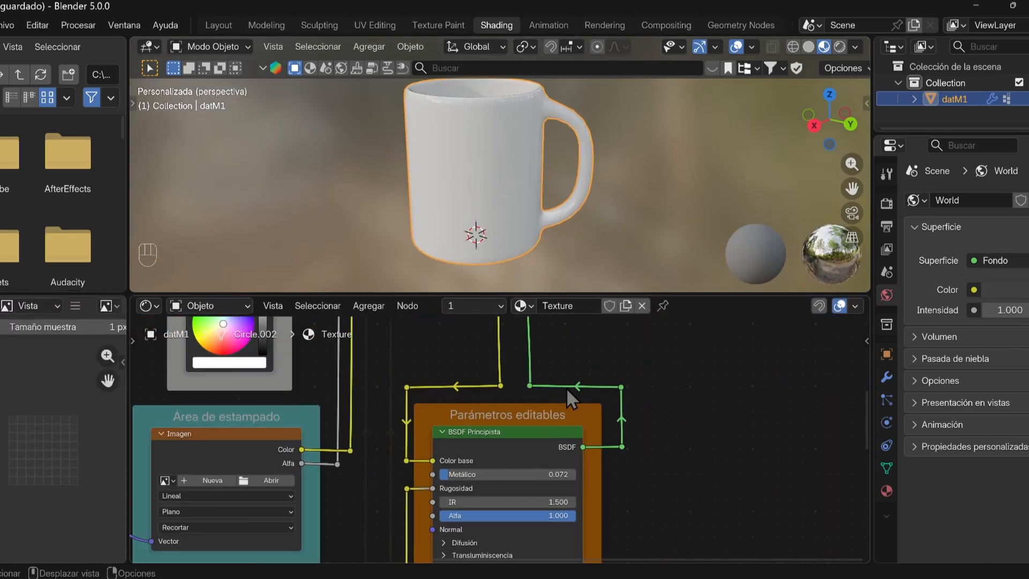
scroll(494, 391, down, 10)
scroll(515, 415, up, 4)
middle_drag(452, 461, 476, 379)
scroll(526, 375, up, 6)
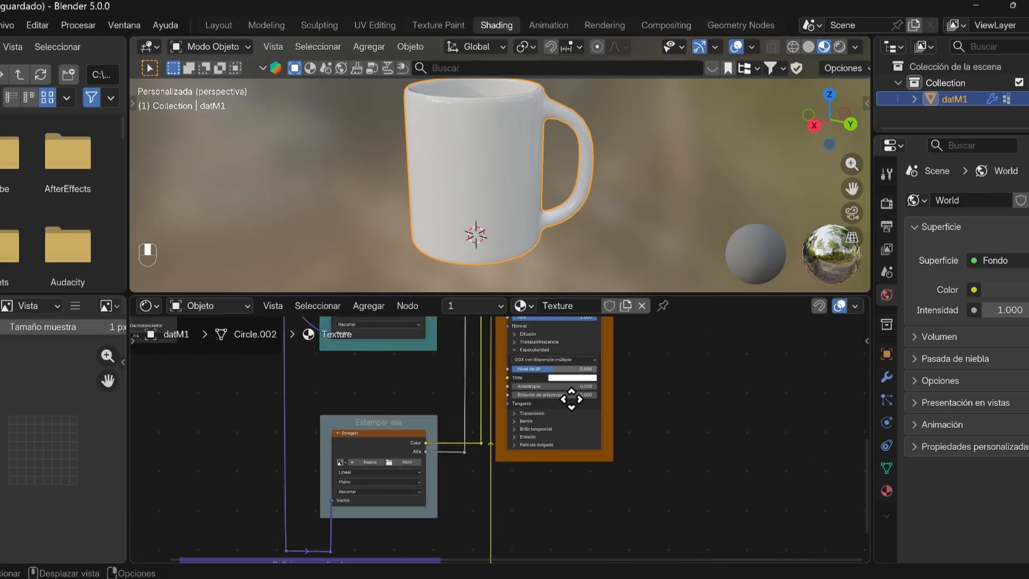
scroll(535, 401, up, 1)
middle_drag(325, 395, 274, 477)
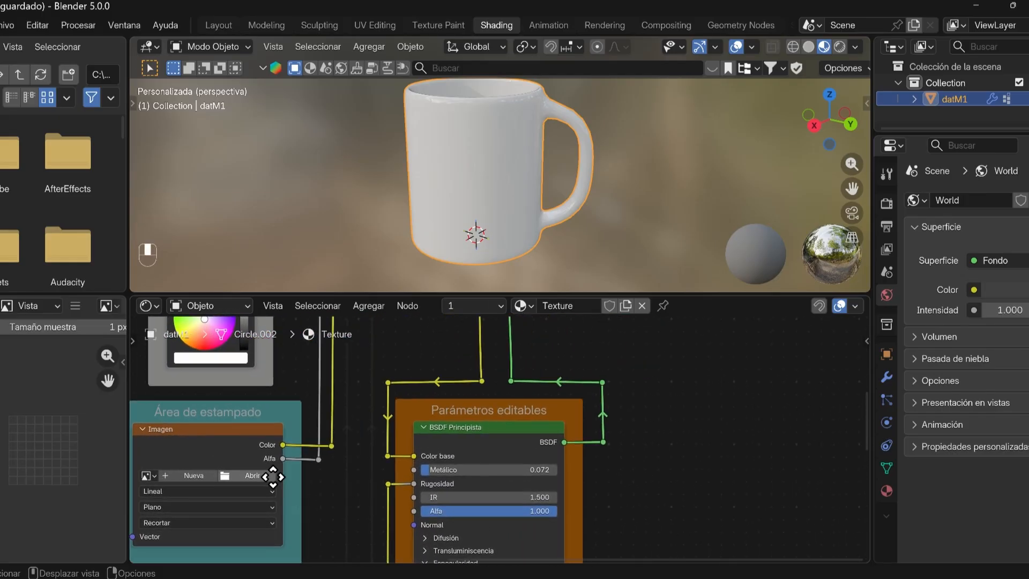
scroll(492, 453, up, 2)
scroll(493, 452, up, 1)
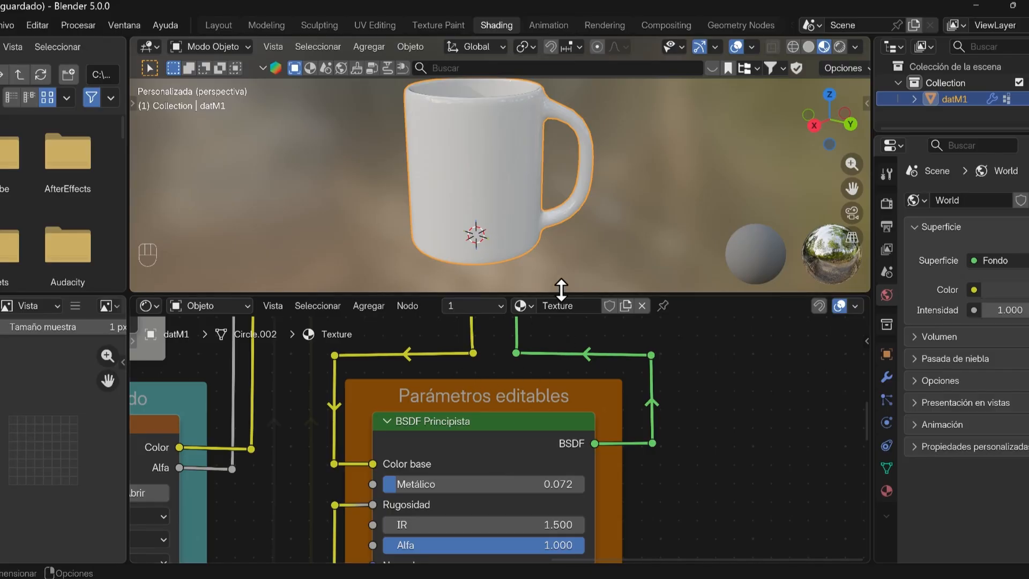
Disconnect the link feeding the Principled BSDF's Rugosidad input and raise the roughness to about 0.65
drag(561, 290, 561, 252)
scroll(423, 370, down, 3)
middle_drag(291, 378, 370, 327)
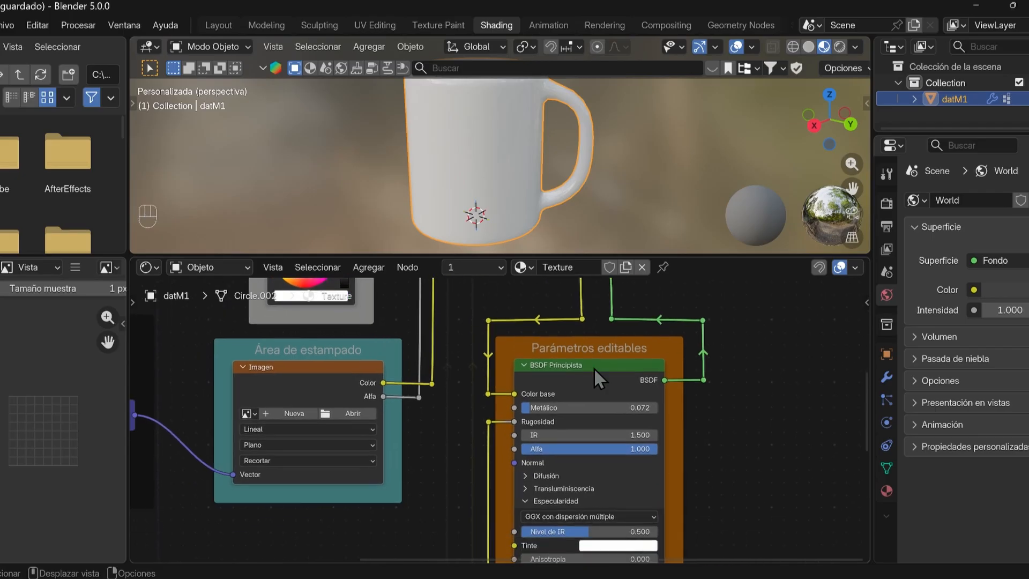
scroll(633, 371, up, 3)
middle_drag(671, 374, 510, 412)
scroll(398, 448, up, 3)
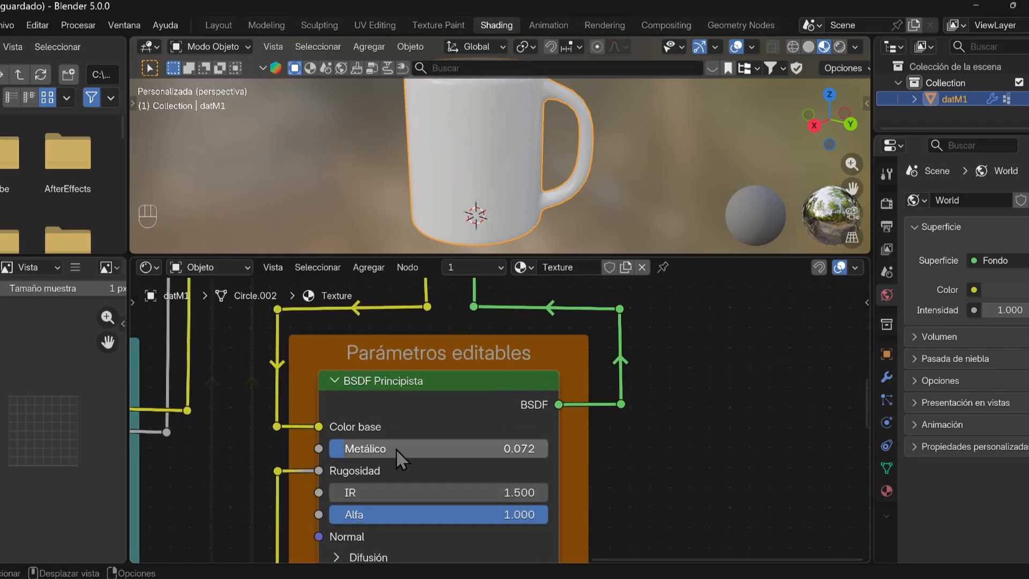
middle_drag(409, 448, 401, 325)
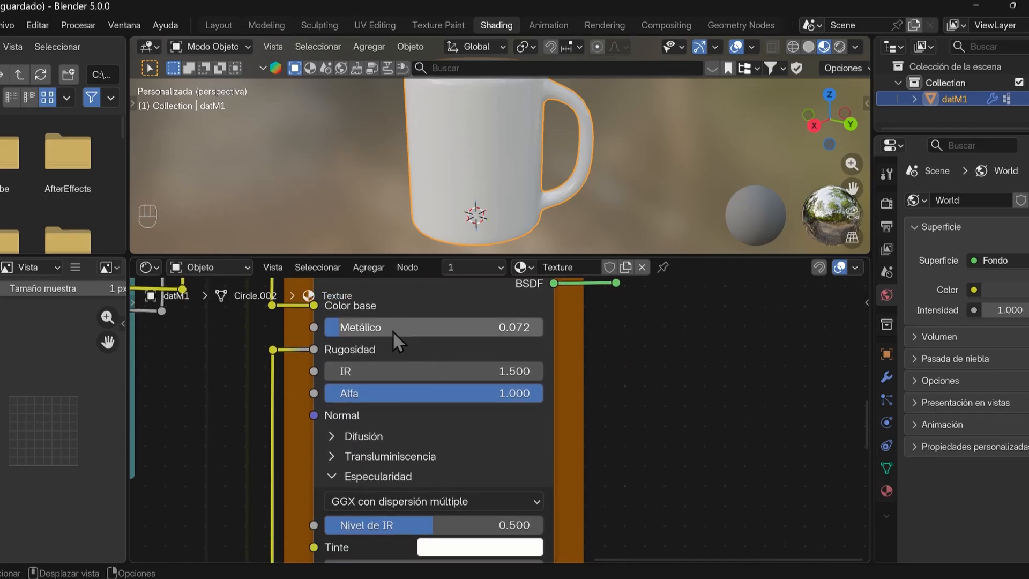
drag(314, 351, 276, 333)
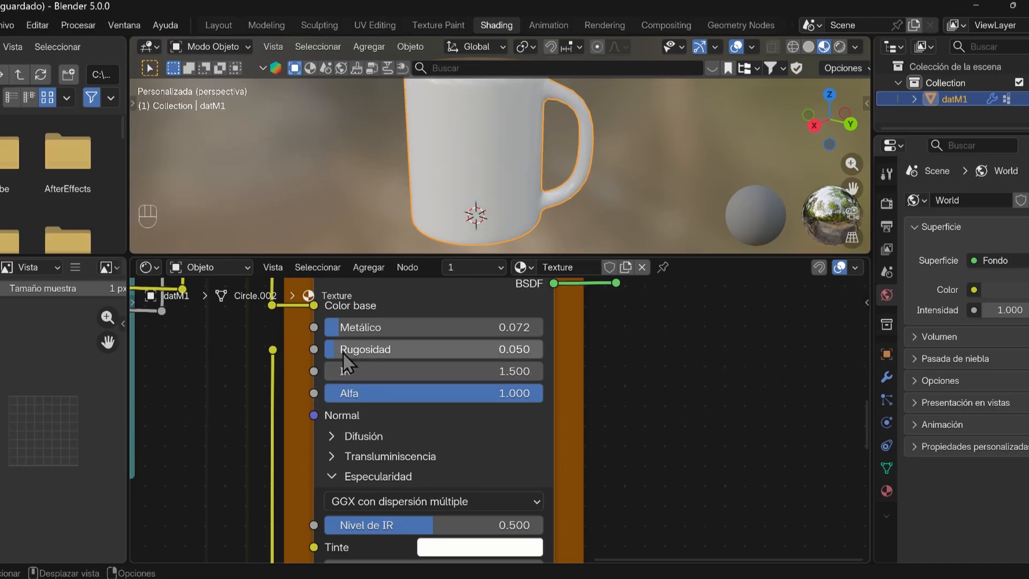
drag(341, 350, 368, 349)
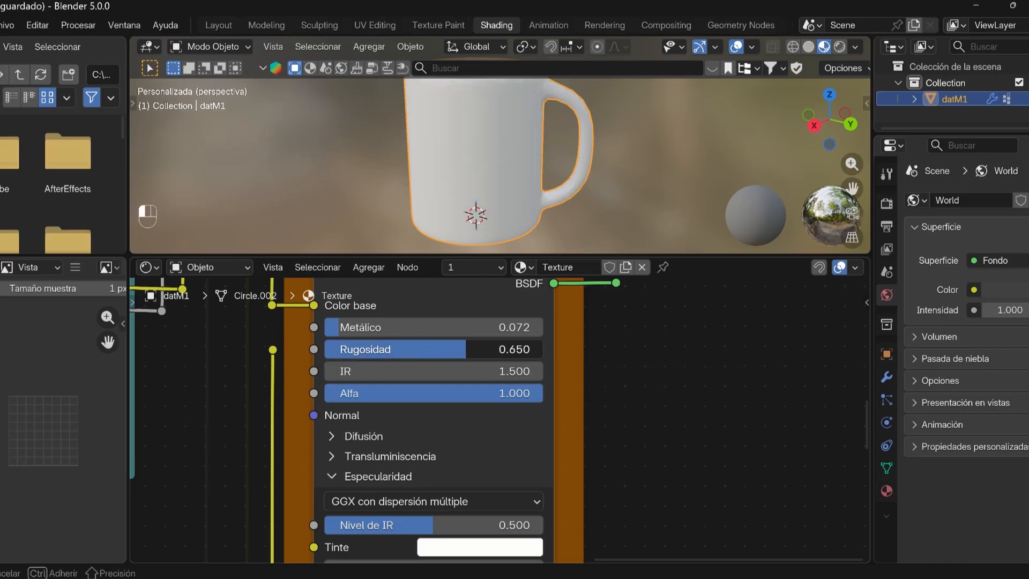
Lower the Principled BSDF's roughness to 0.000 and check the gloss on the mug
scroll(495, 156, up, 2)
middle_drag(575, 180, 535, 150)
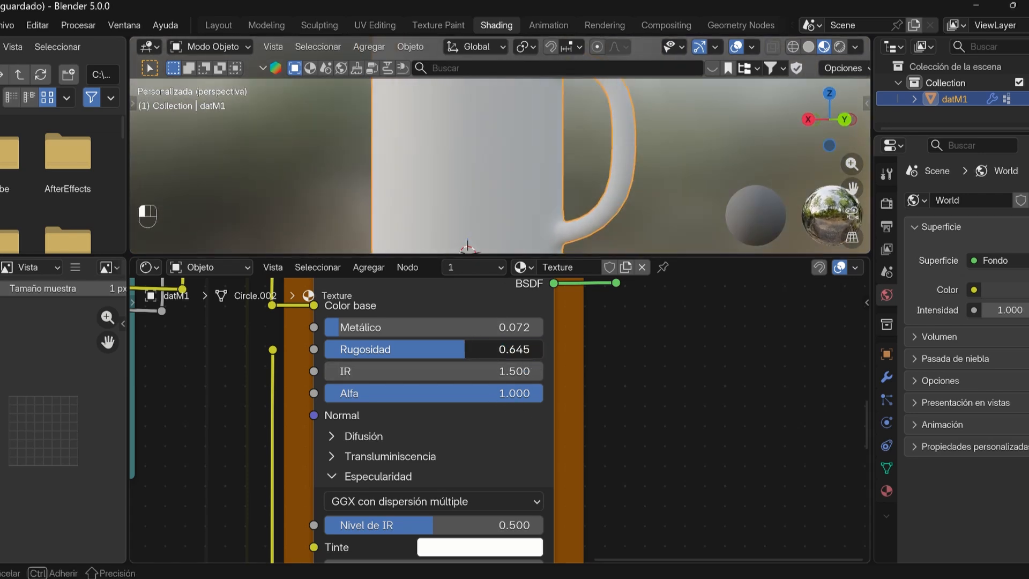
drag(464, 350, 343, 350)
middle_drag(436, 149, 614, 246)
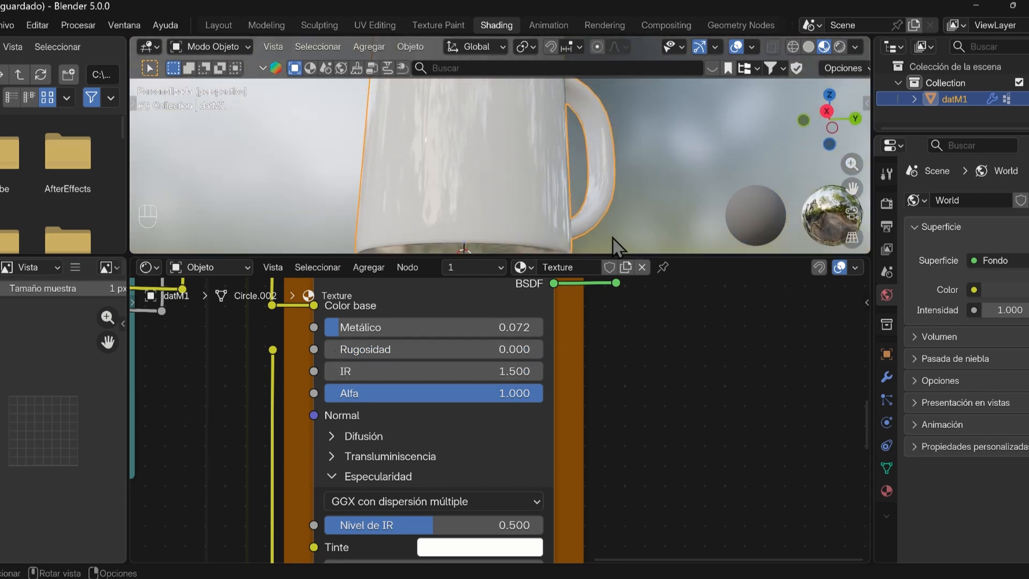
Enlarge the 3D viewport and restore the link into the Principled BSDF's Rugosidad input
drag(639, 255, 636, 373)
scroll(579, 434, down, 2)
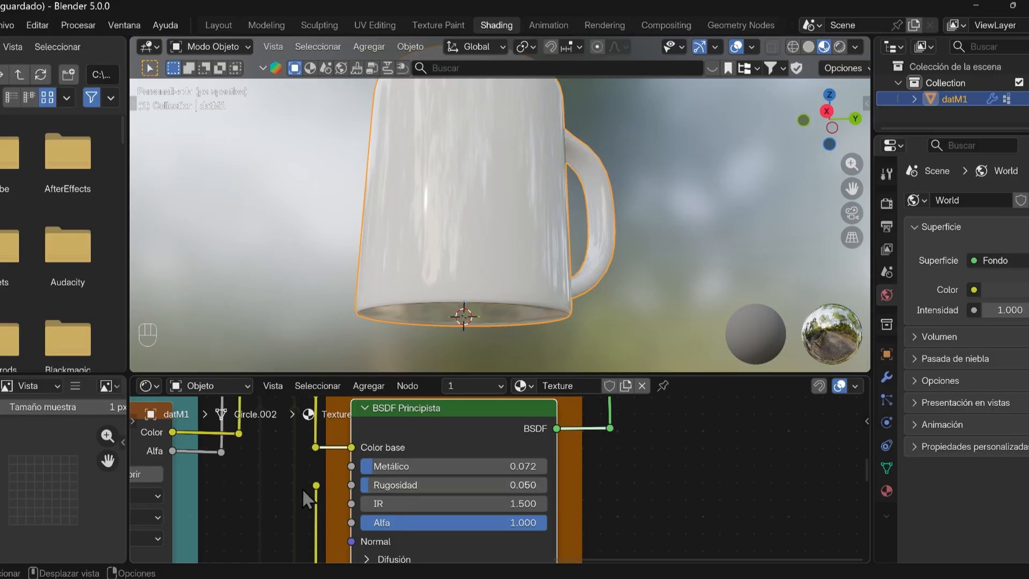
mouse_move(316, 487)
mouse_down()
mouse_move(351, 484)
mouse_move(317, 469)
mouse_up()
Examine the Principled BSDF's specular and base parameters and the image node in the Área de estampado frame
mouse_move(528, 268)
middle_down()
mouse_move(609, 252)
mouse_move(545, 230)
mouse_move(516, 254)
middle_up()
scroll(432, 468, down, 5)
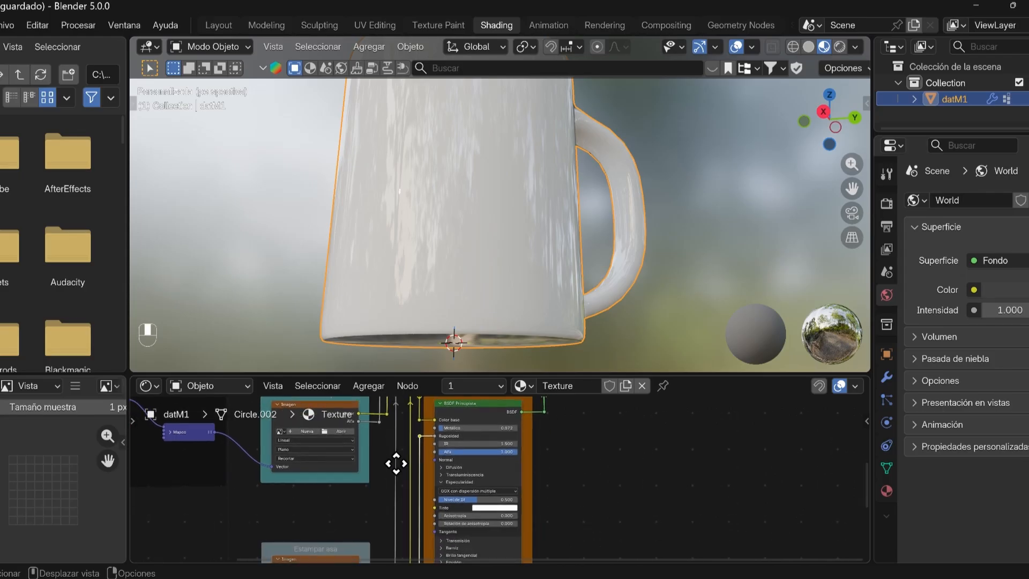
scroll(403, 477, up, 9)
middle_drag(291, 479, 427, 408)
scroll(431, 478, up, 3)
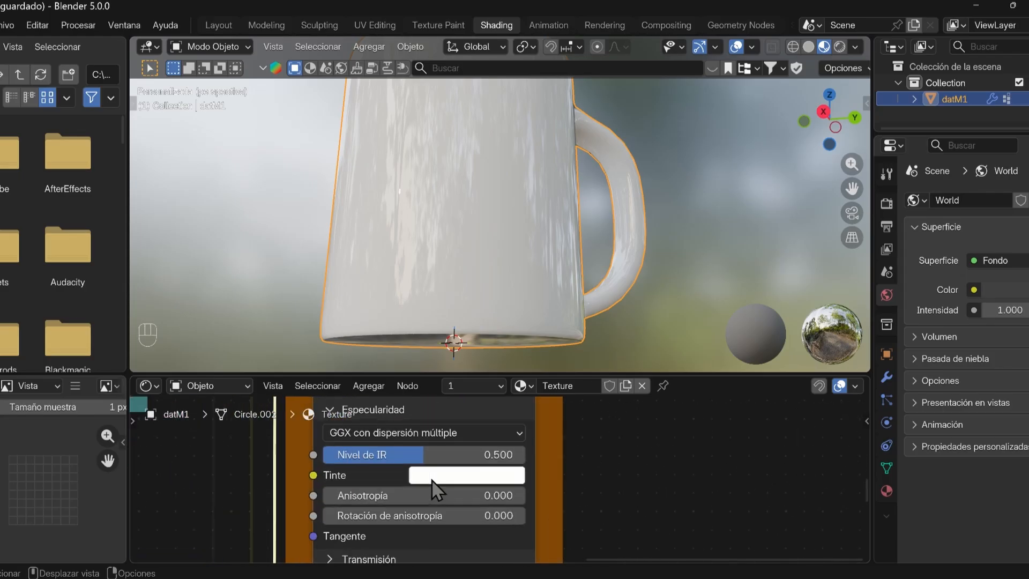
middle_drag(436, 505, 551, 541)
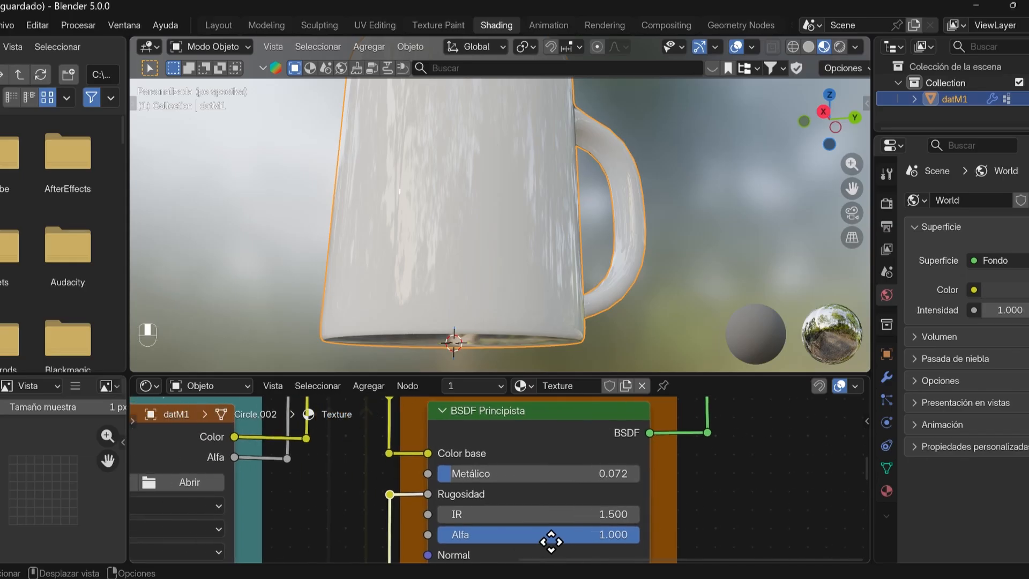
scroll(469, 419, down, 2)
middle_drag(451, 437, 522, 468)
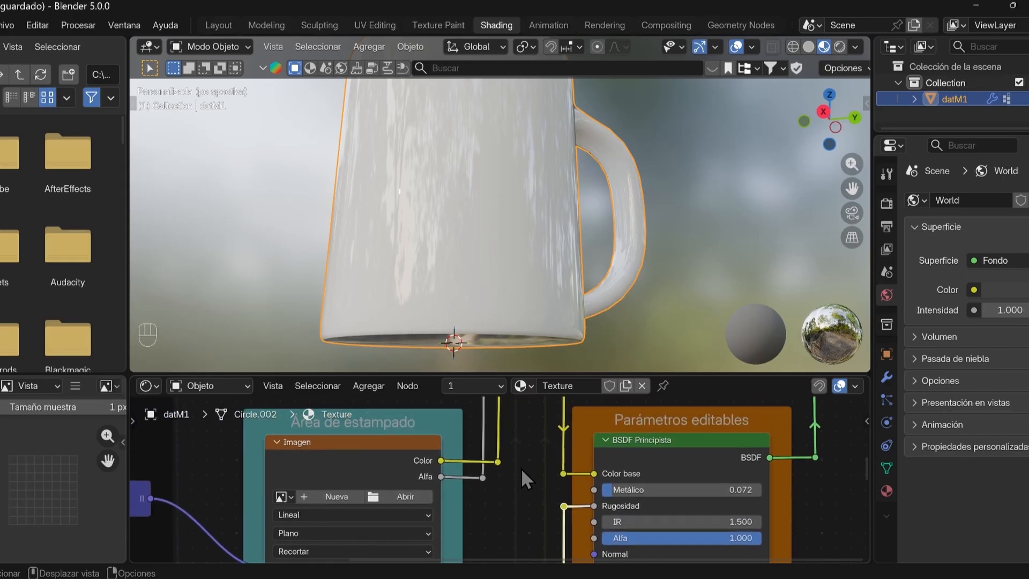
Load Diseño Navidad 2.jpg from the Mis diseños\Taza 11oz folder into the Área de estampado image node
click(404, 497)
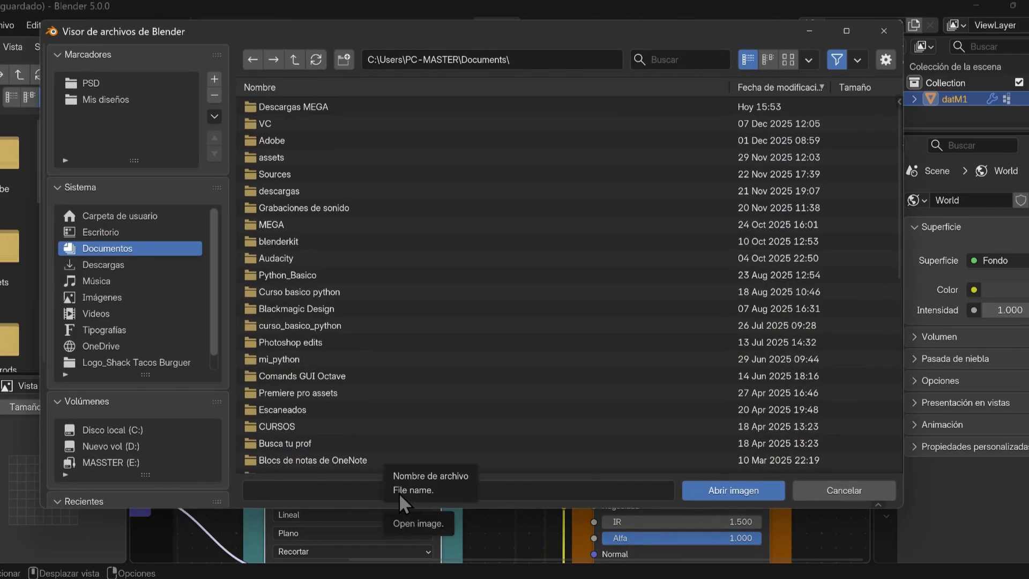
click(113, 104)
click(317, 106)
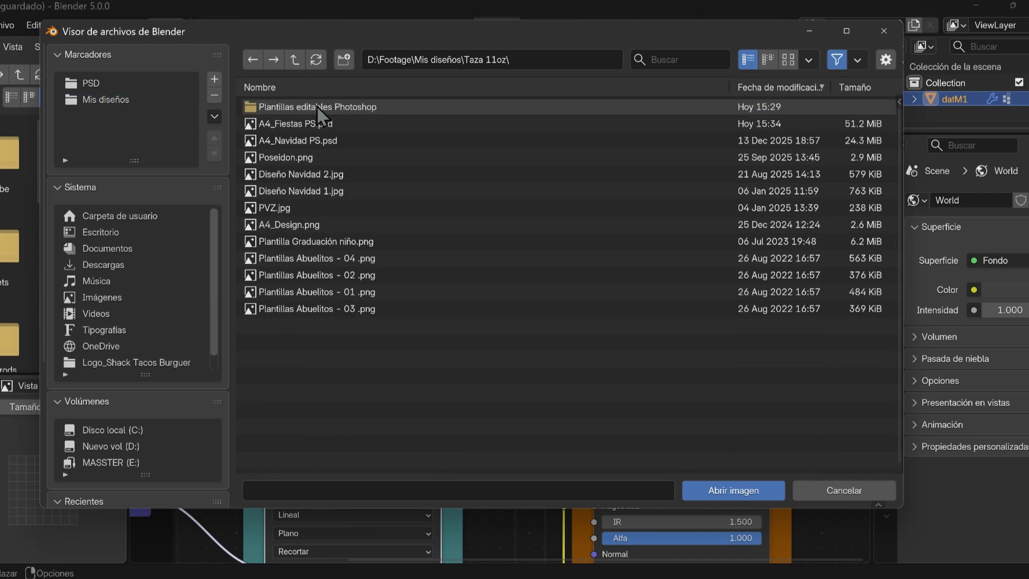
click(313, 207)
mouse_move(309, 173)
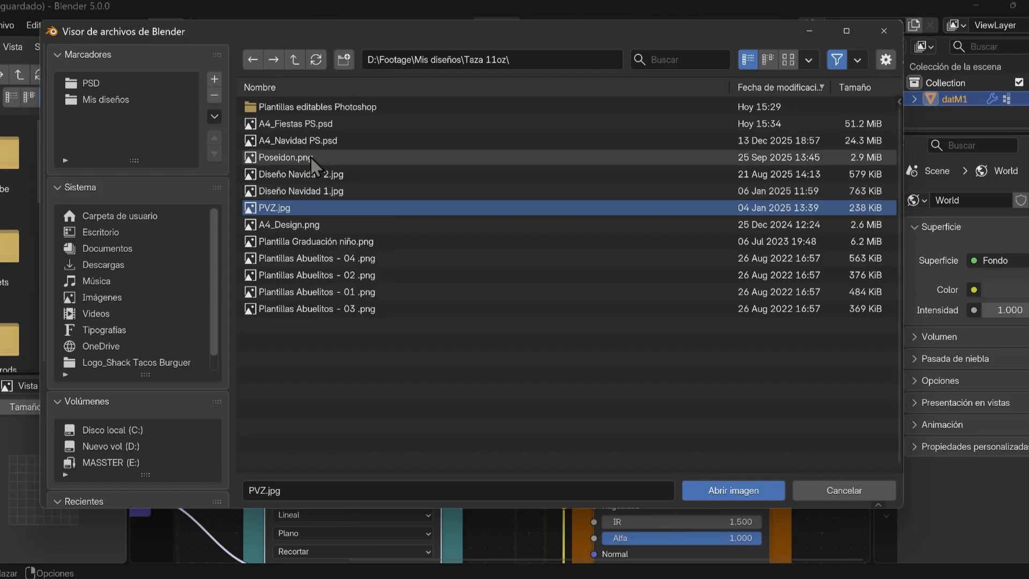
click(316, 173)
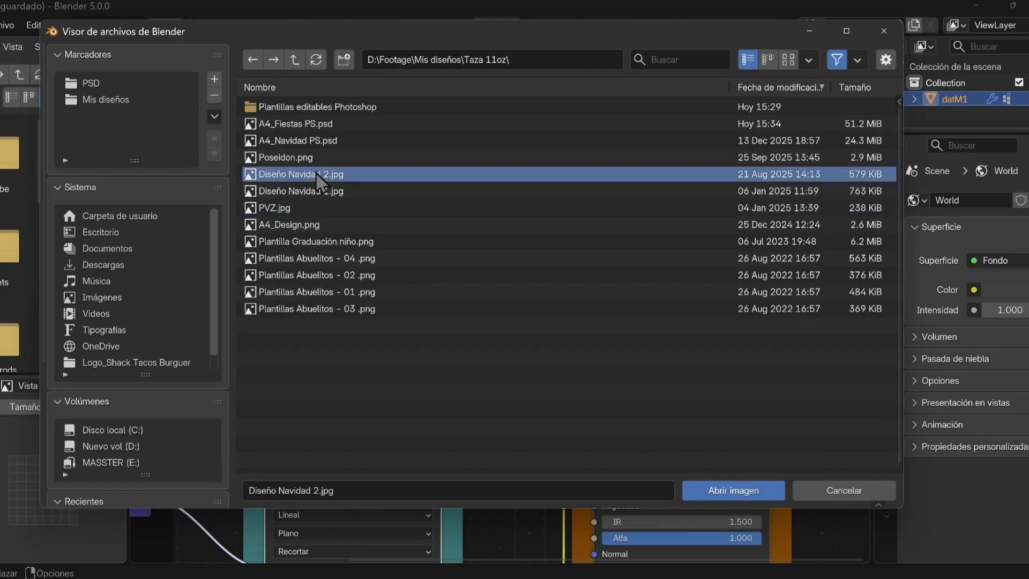
click(765, 498)
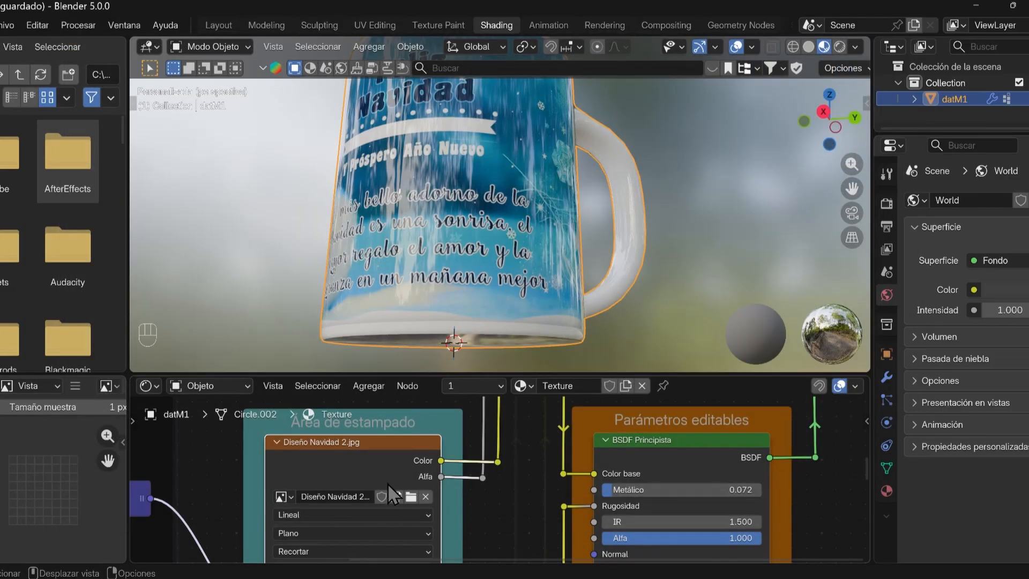
Inspect the Christmas design around the mug's body and base, and bring the whole print area node into view
mouse_move(542, 290)
middle_down()
mouse_move(436, 212)
mouse_move(552, 306)
middle_up()
scroll(473, 257, down, 4)
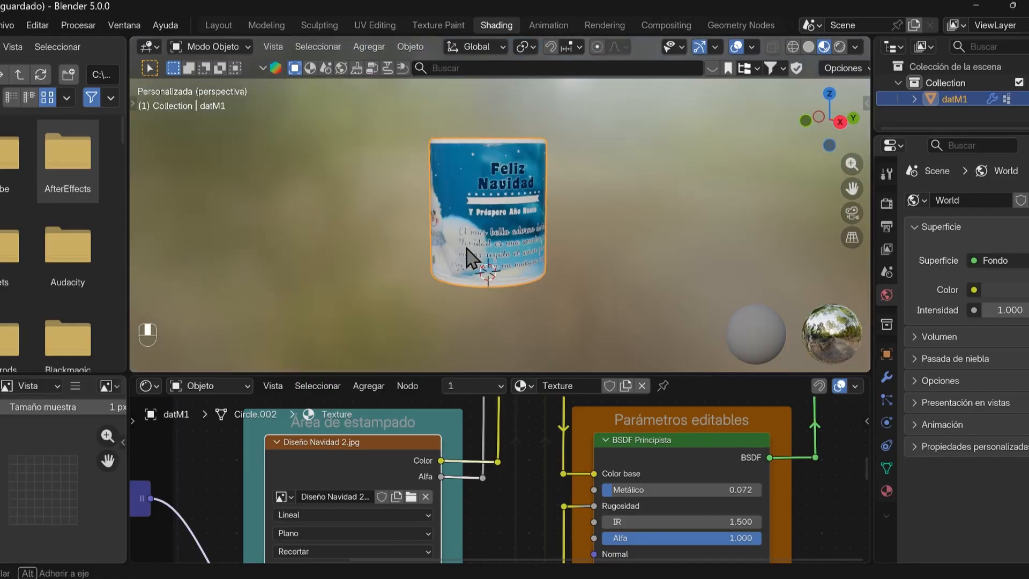
middle_drag(473, 257, 523, 257)
scroll(570, 274, up, 4)
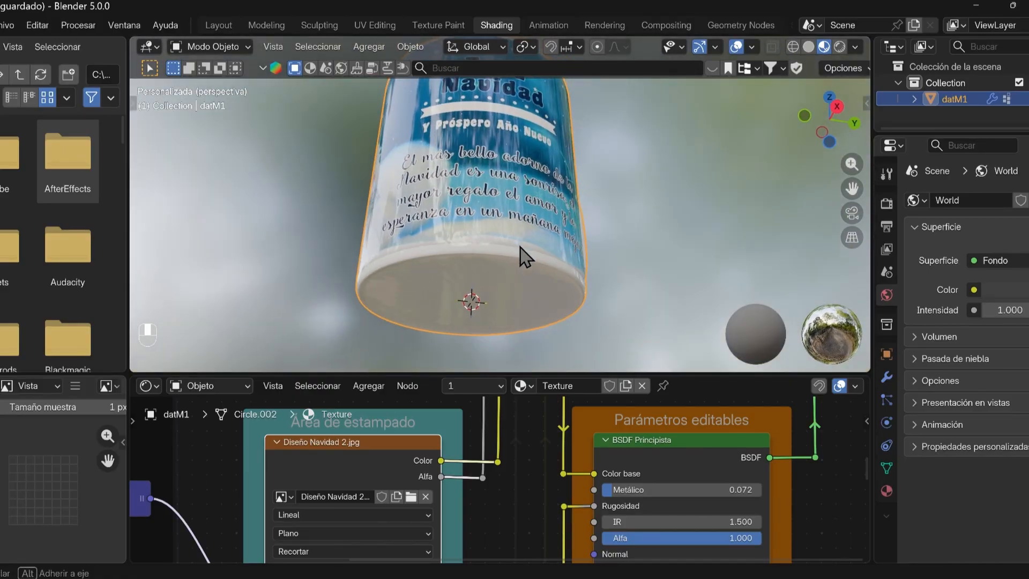
drag(528, 373, 535, 331)
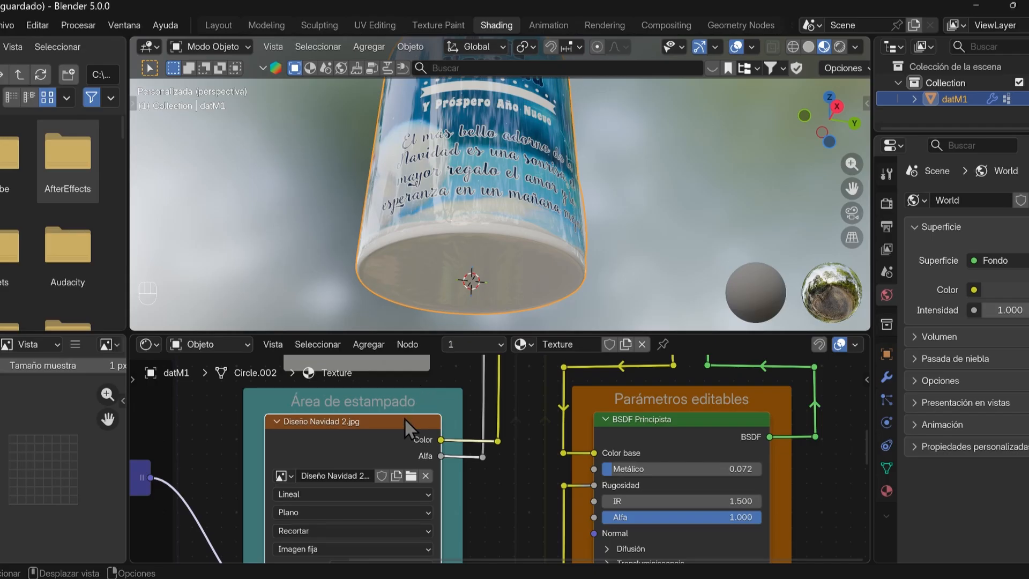
scroll(412, 433, down, 2)
middle_drag(456, 506, 546, 505)
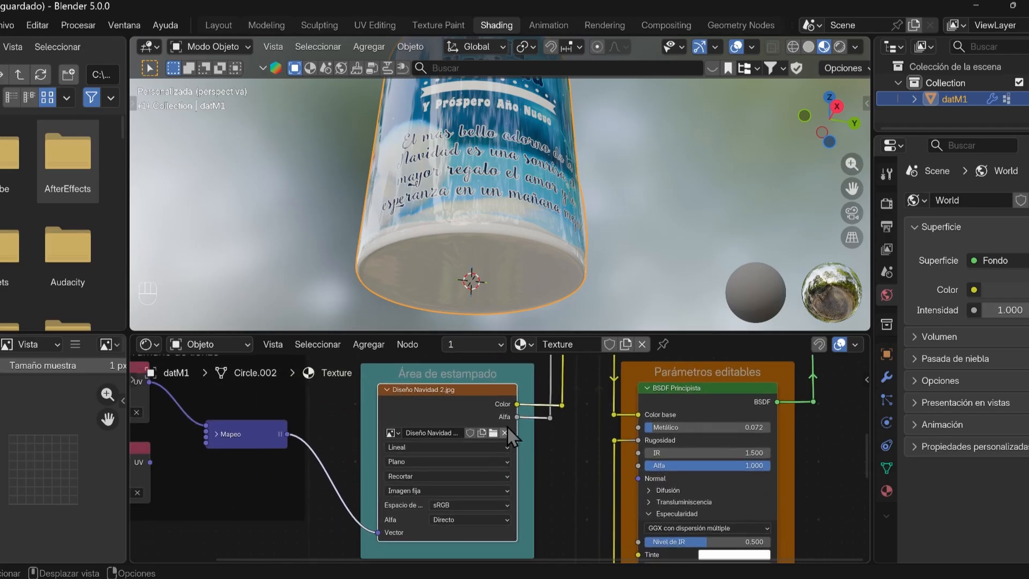
middle_drag(483, 230, 471, 300)
Load Plantilla Graduación niño.png into the print area node, followed by Plantillas Abuelitos - 04 .png
click(492, 432)
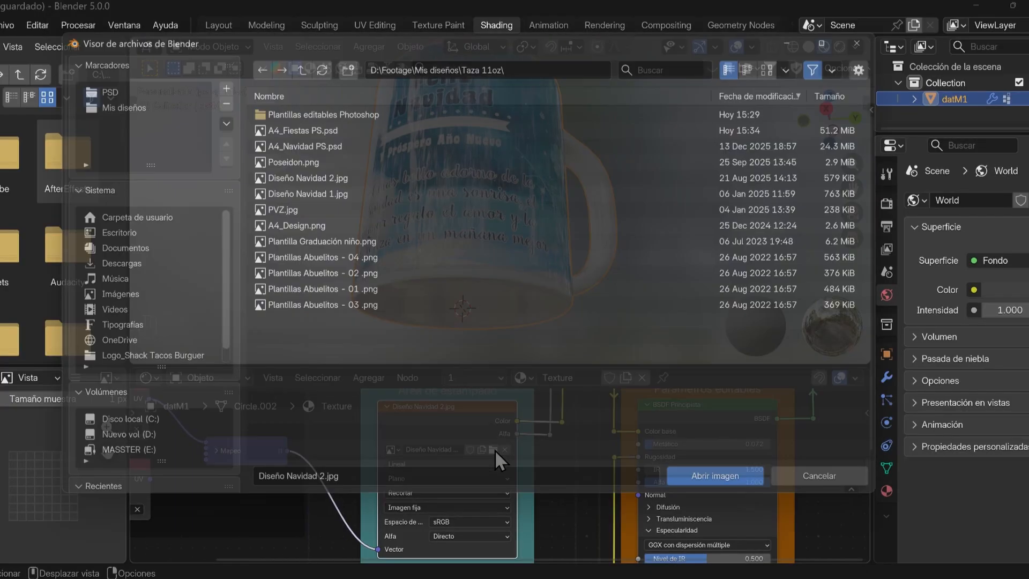
click(317, 255)
click(837, 489)
click(492, 449)
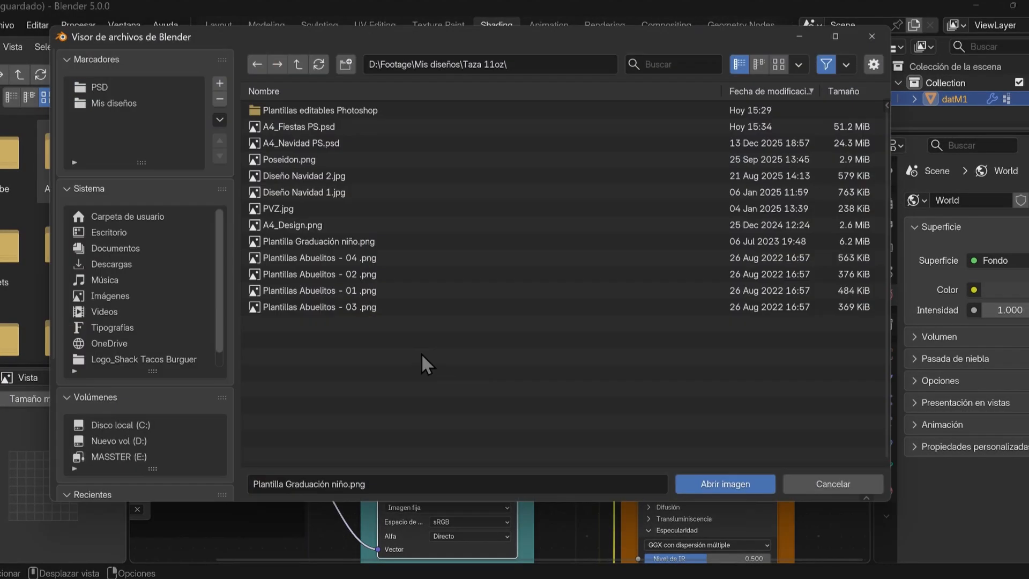
click(316, 257)
click(733, 490)
Load Plantillas Abuelitos - 02 .png into the print area node, followed by Plantillas Abuelitos - 01 .png
click(493, 449)
click(382, 275)
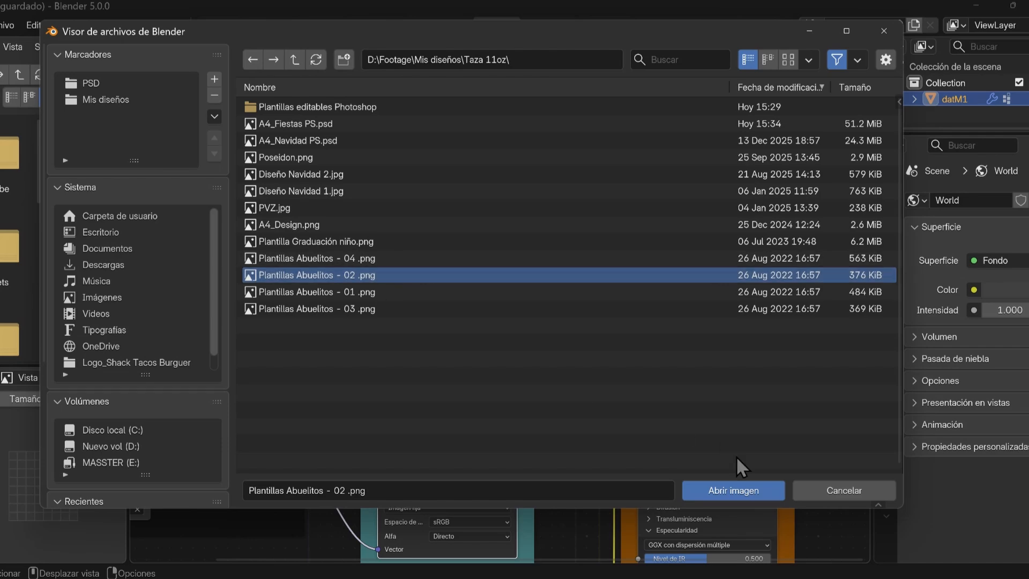
click(733, 490)
click(492, 450)
click(386, 291)
click(733, 490)
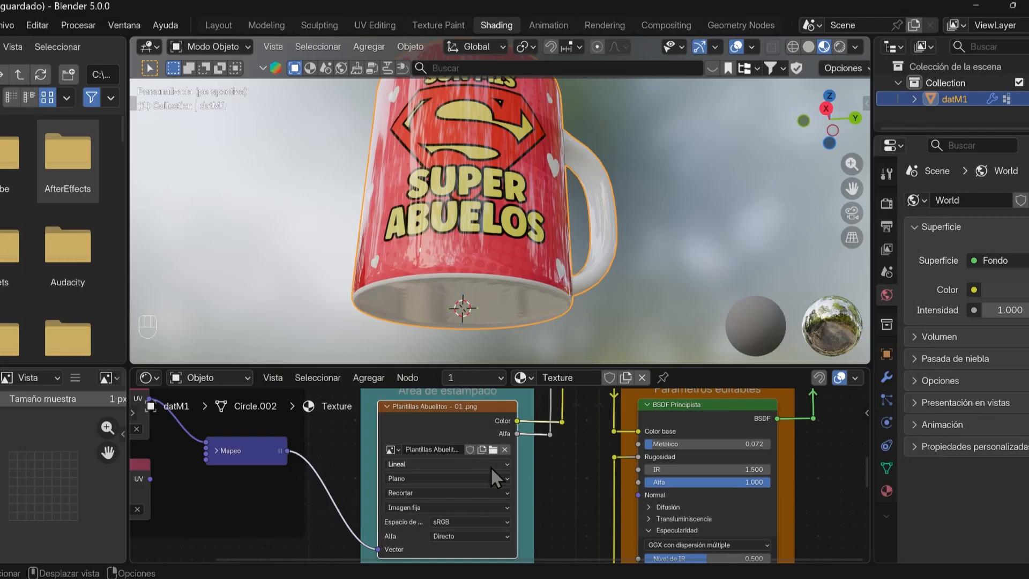
Load Plantillas Abuelitos - 03 .png into the print area node and view the mug from its handle side
click(493, 450)
click(395, 308)
click(733, 490)
middle_drag(548, 170, 481, 197)
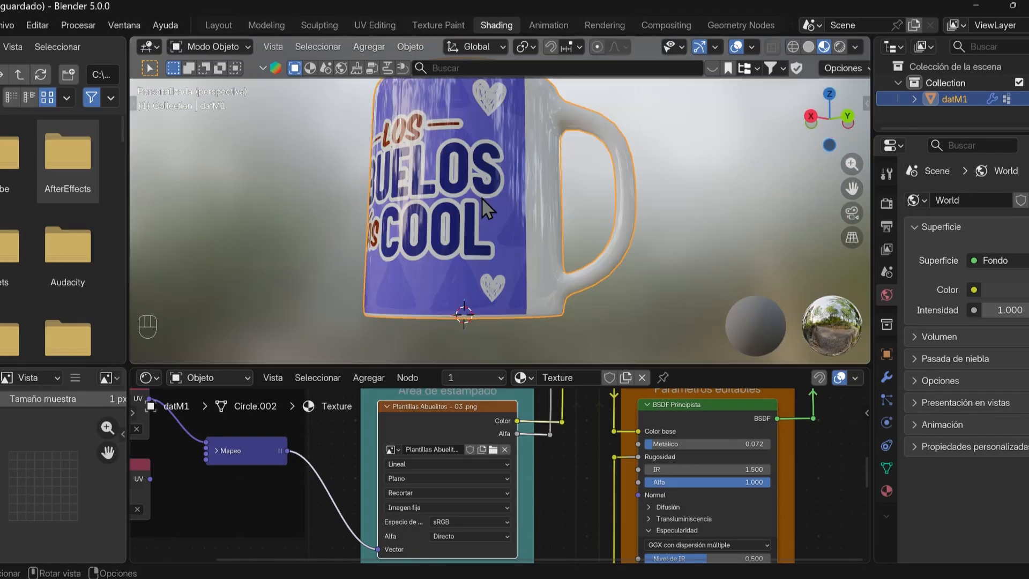
Switch the print area node to the already loaded image Plantillas Abuelitos - 02 .png
click(403, 449)
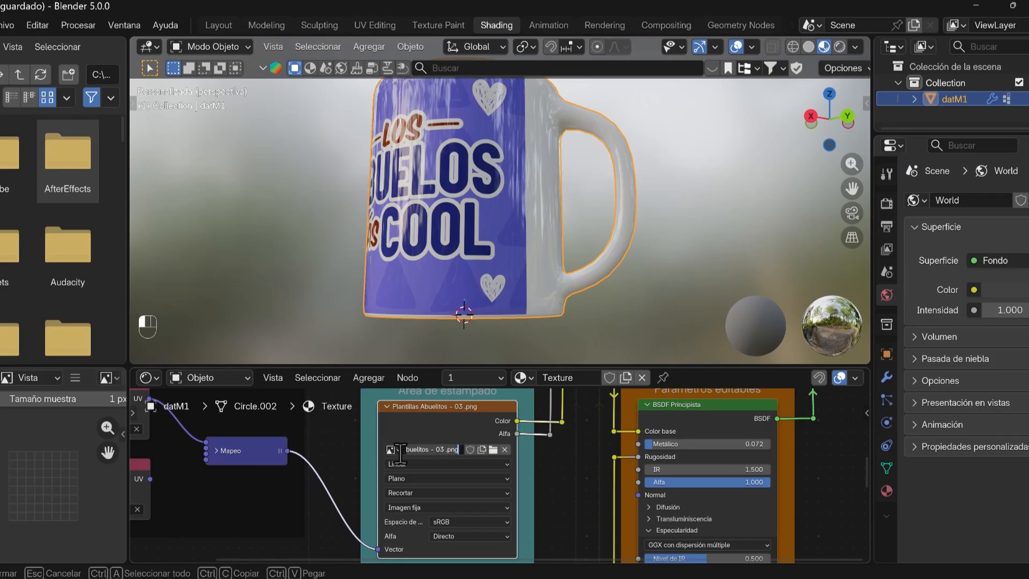
click(394, 449)
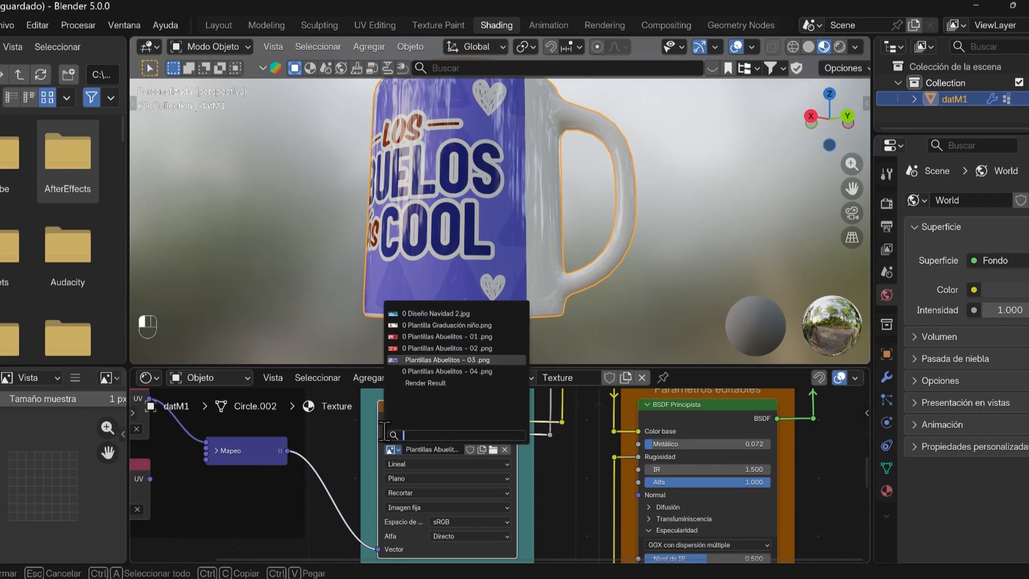
click(449, 349)
scroll(410, 467, up, 3)
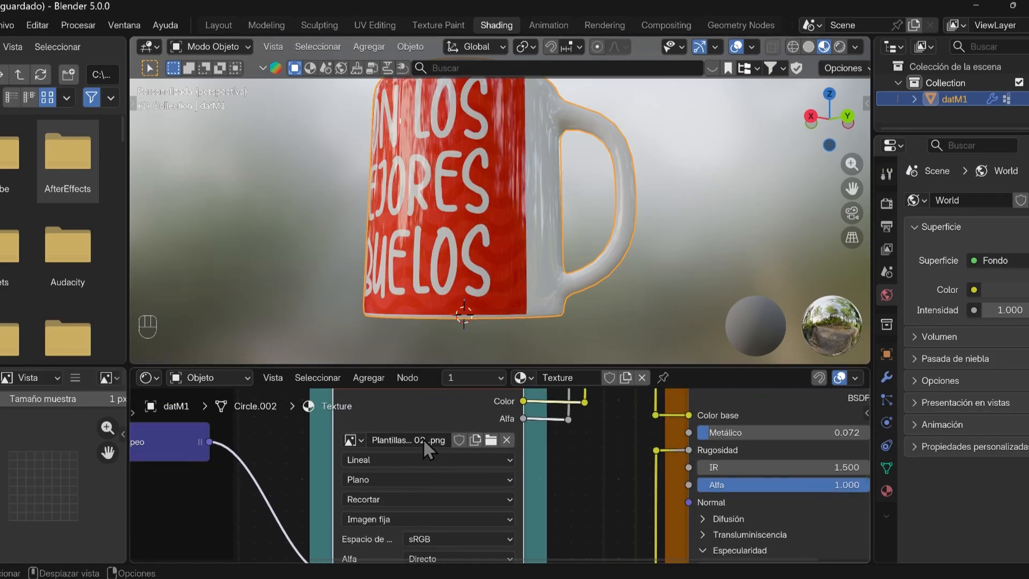
scroll(422, 445, down, 2)
Try to switch the print area node to Plantillas Abuelitos - 01 .png and check the mug's design
click(375, 519)
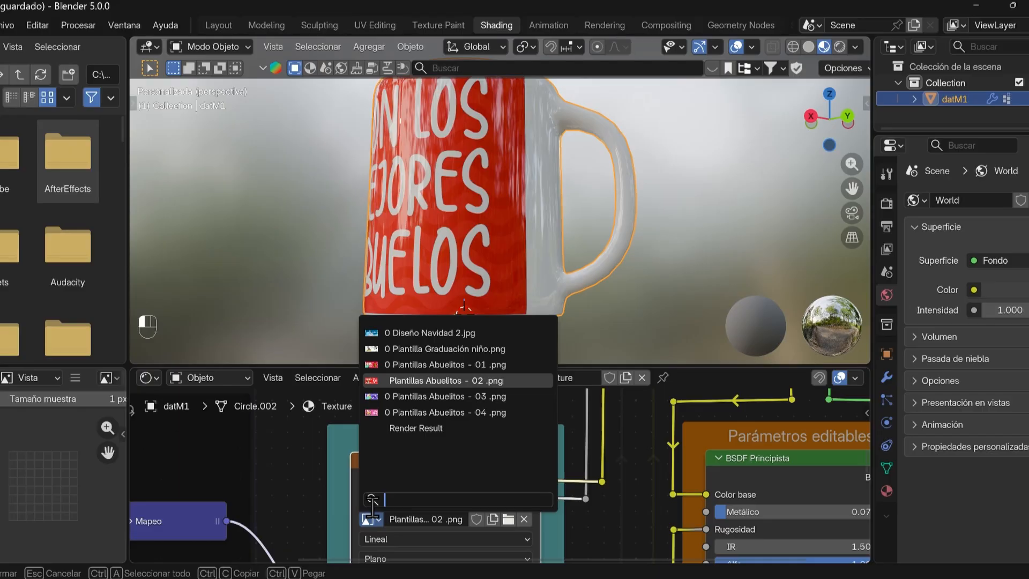
click(398, 366)
middle_drag(496, 212, 504, 169)
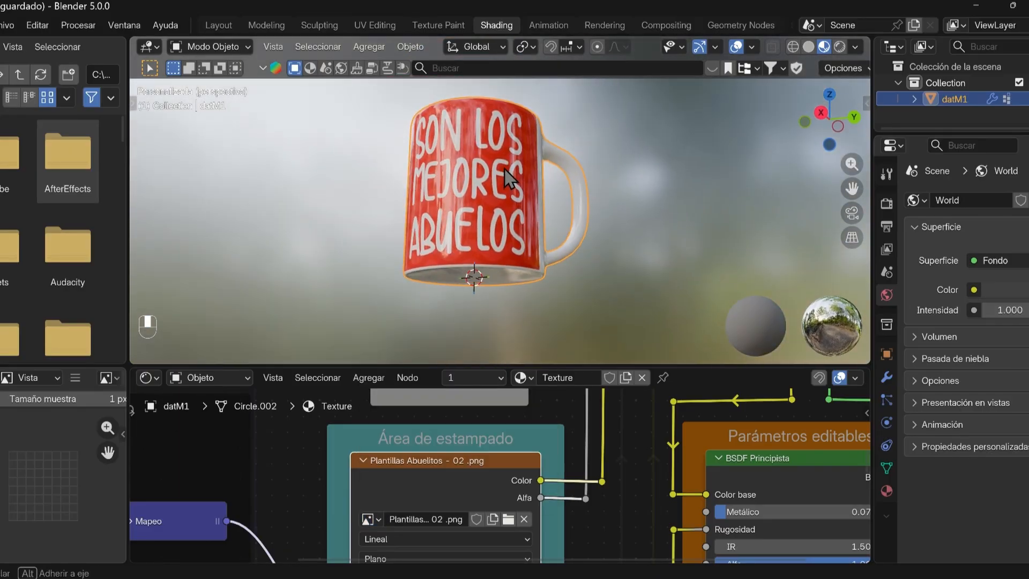
scroll(515, 226, up, 2)
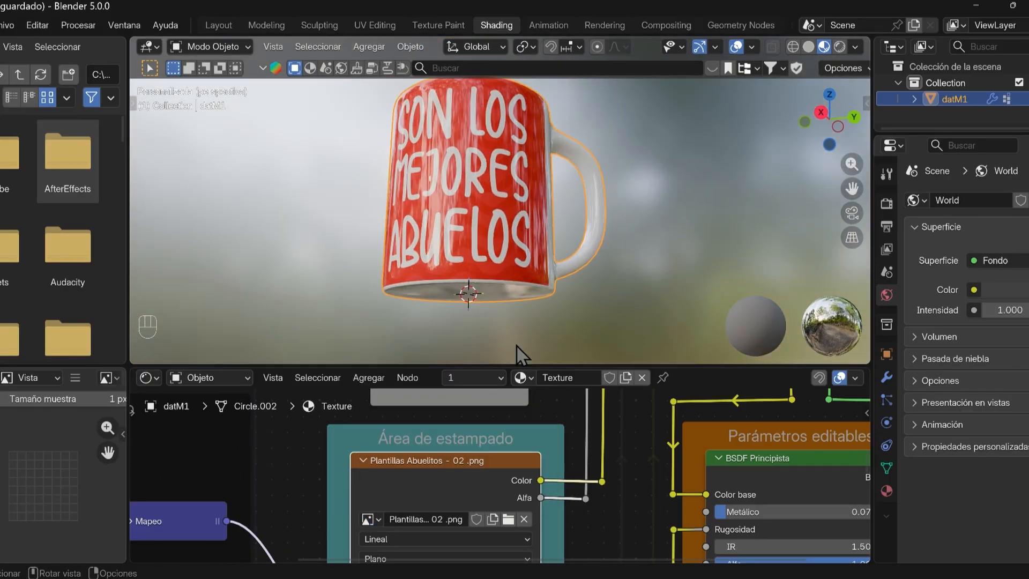
Unlink the print area's current image, assign the loaded Plantillas Abuelitos - 01 .png, and inspect the design around the mug
click(526, 520)
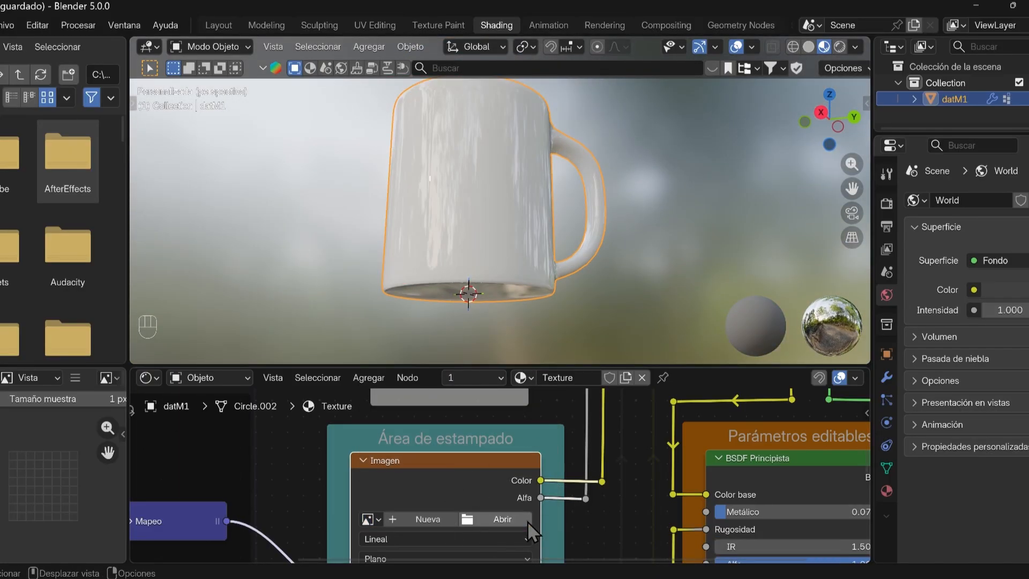
click(378, 517)
click(414, 364)
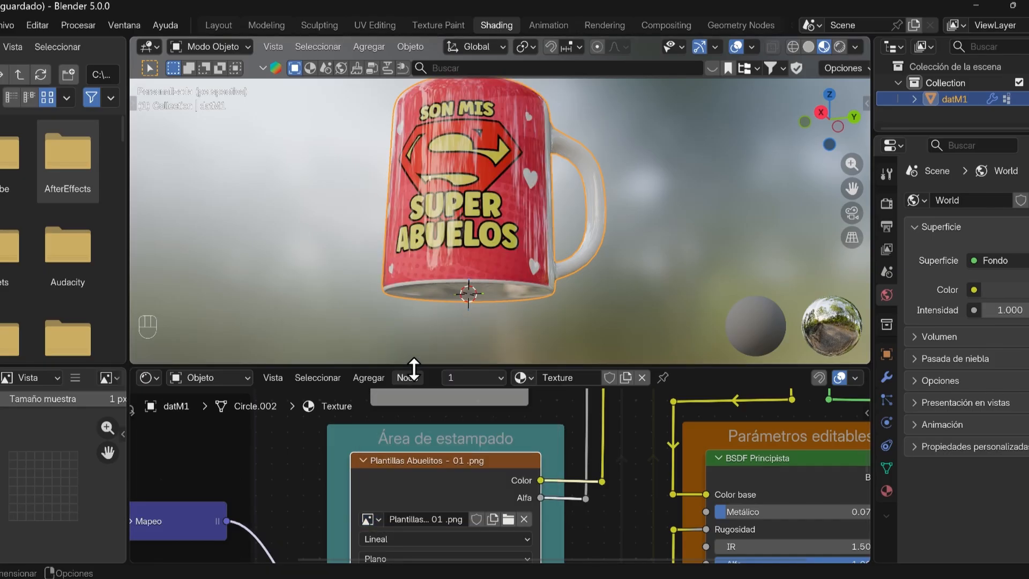
middle_drag(464, 193, 457, 383)
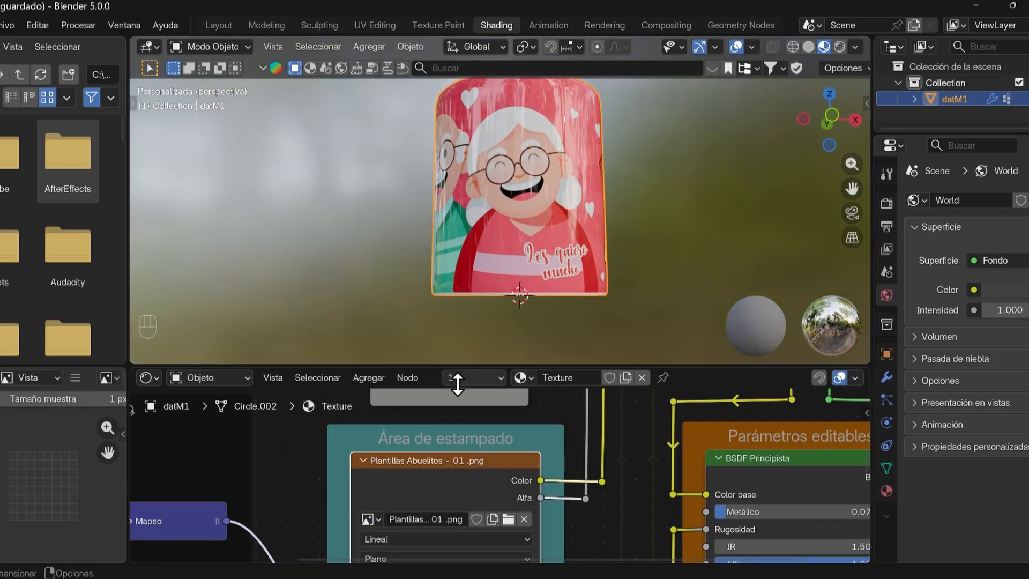
Assign the loaded image Plantillas Abuelitos - 02 .png to the print area node and view its lettering on the mug
click(374, 518)
click(423, 380)
middle_drag(647, 188, 490, 335)
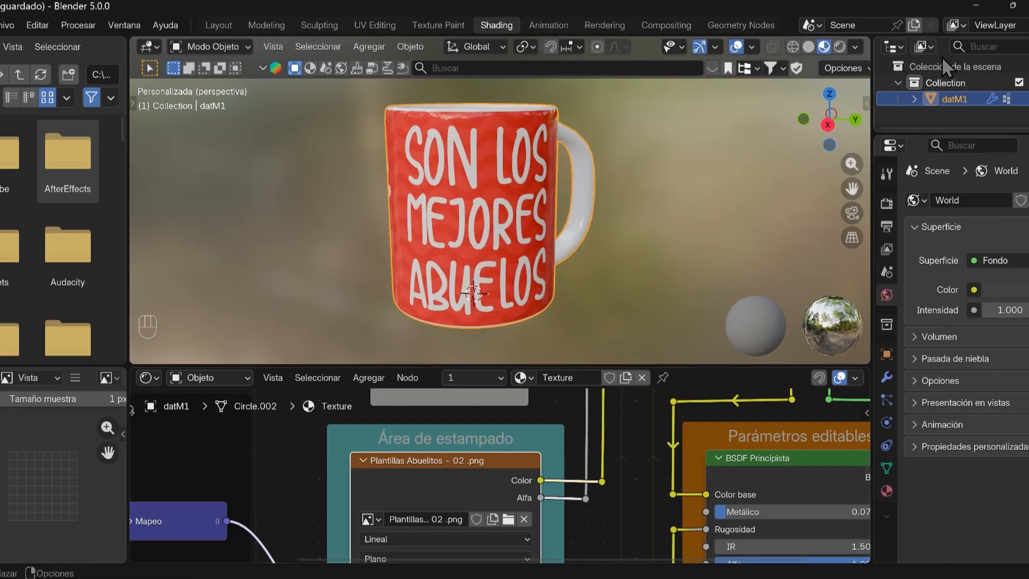
Switch the outliner to the Blender file data view, enlarge it, and expand the Imágenes category
click(924, 48)
click(854, 140)
drag(940, 139, 959, 314)
scroll(919, 238, down, 3)
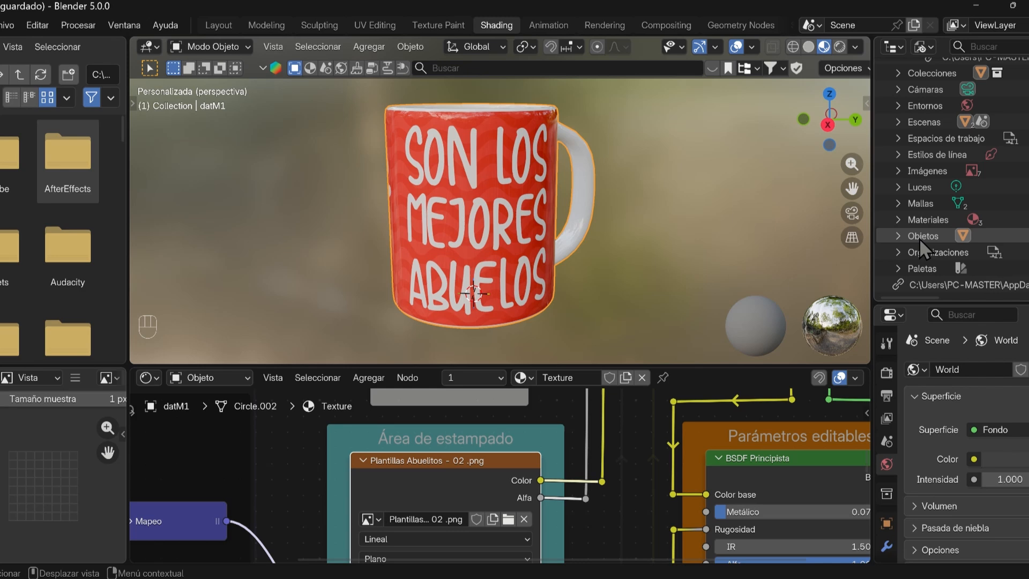
click(898, 171)
scroll(923, 179, down, 3)
click(966, 155)
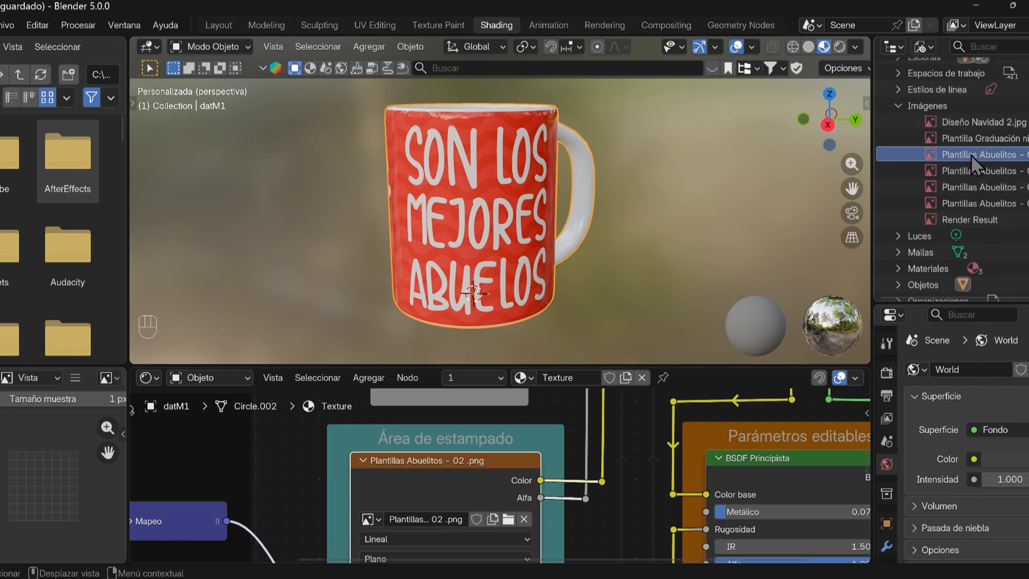
Compare the node's image list with the outliner and delete the Plantillas Abuelitos - 02 .png image data from the file
click(379, 517)
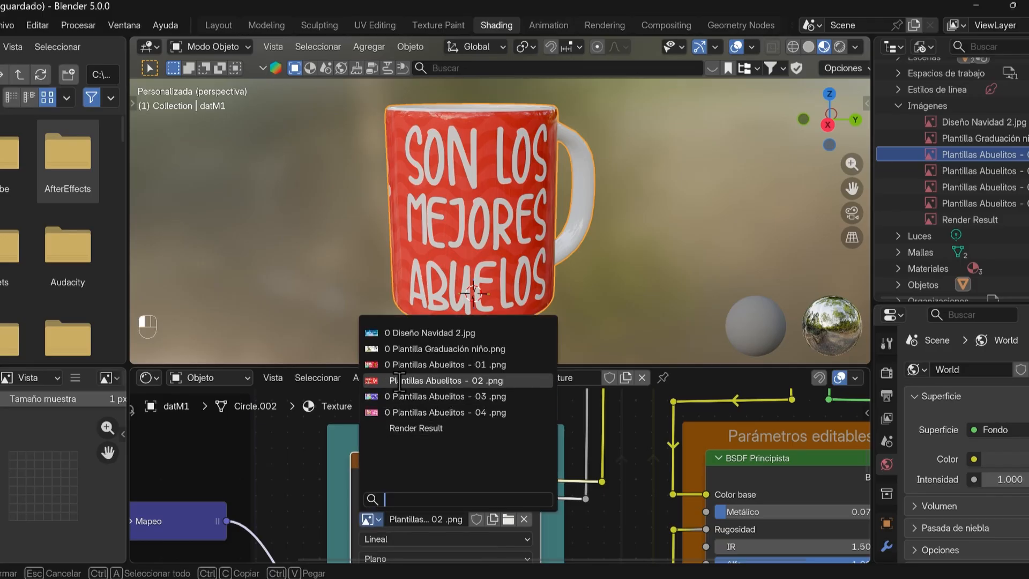
mouse_move(417, 381)
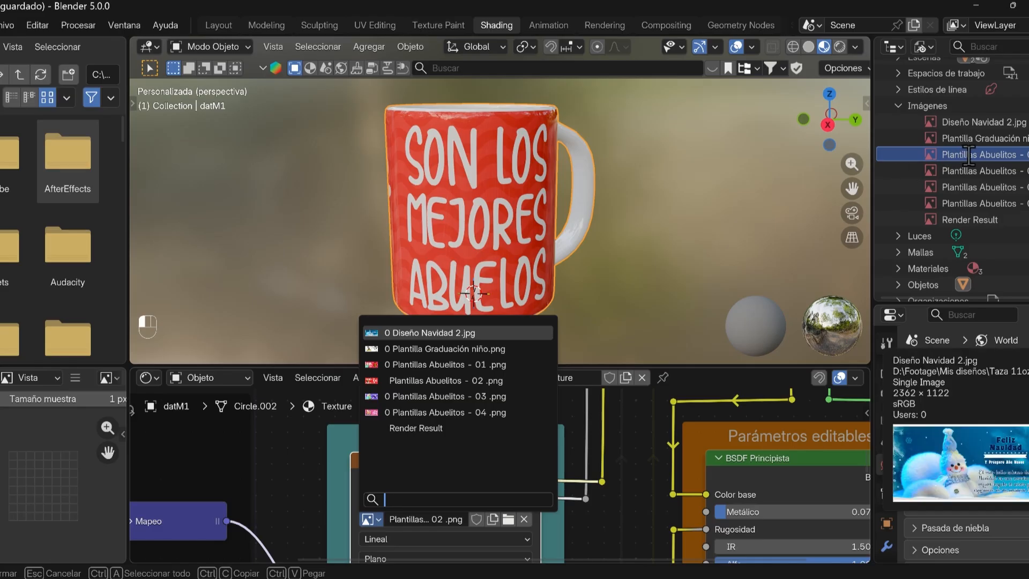
click(979, 170)
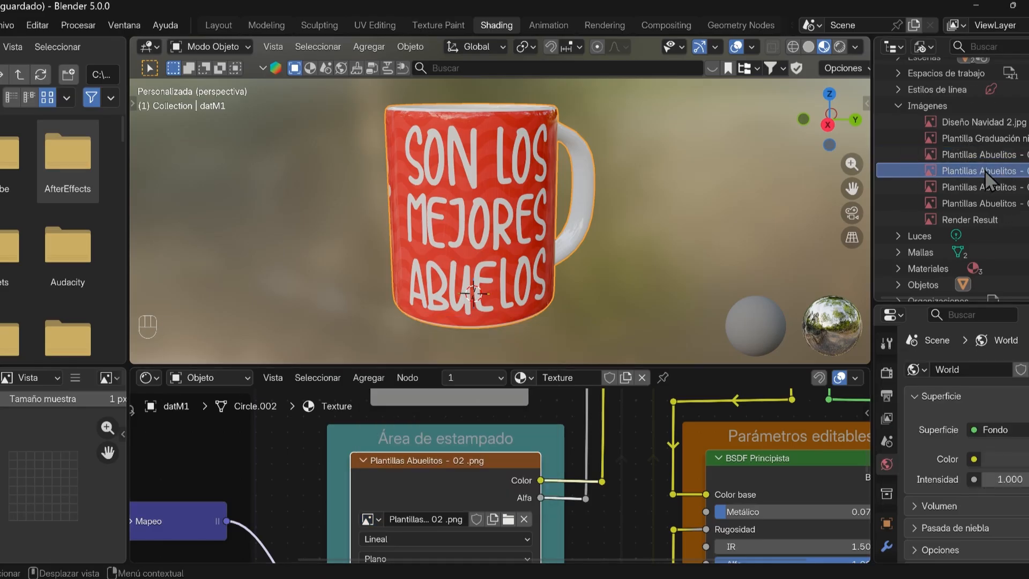
right_click(985, 169)
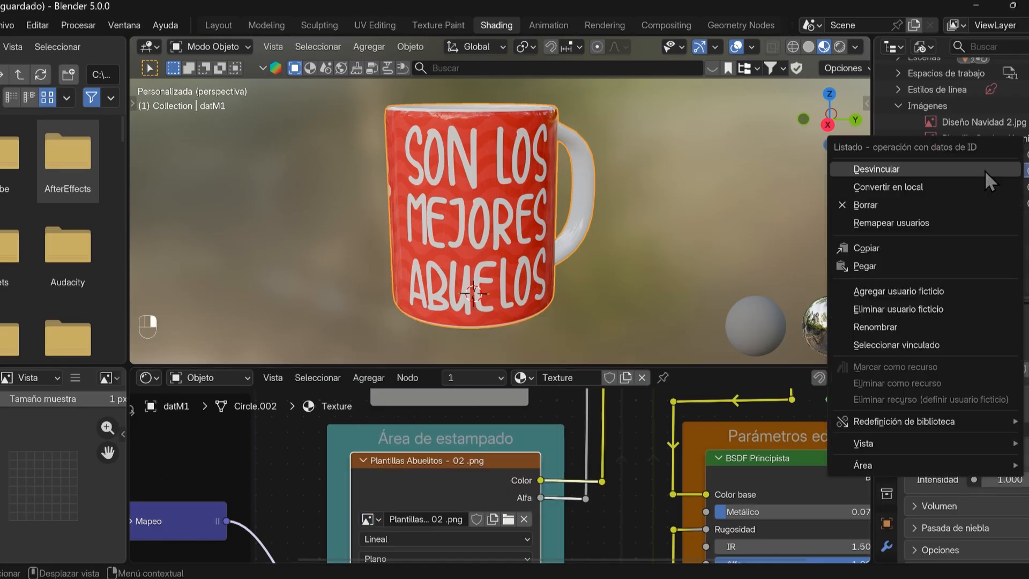
click(886, 206)
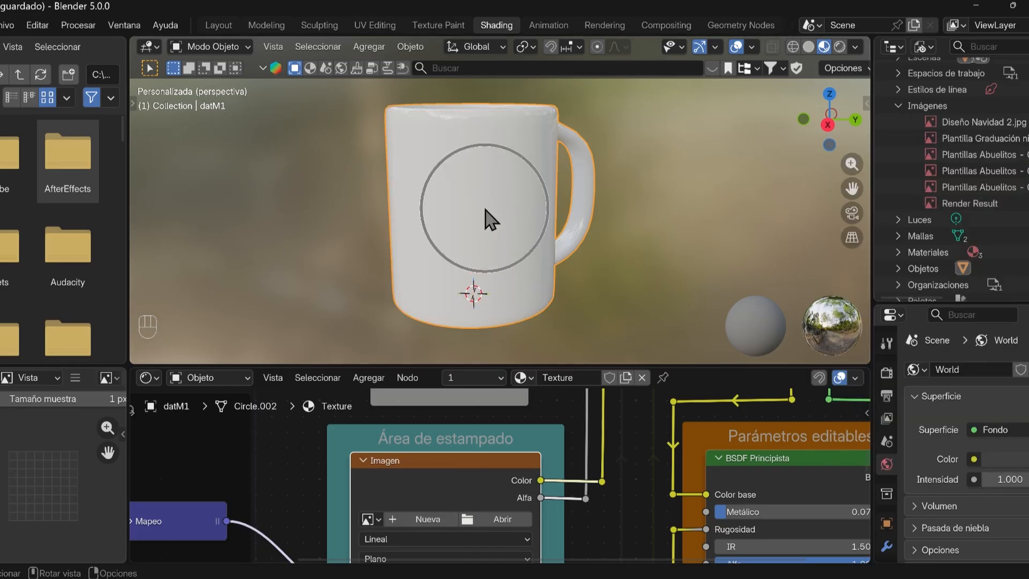
middle_drag(491, 219, 542, 268)
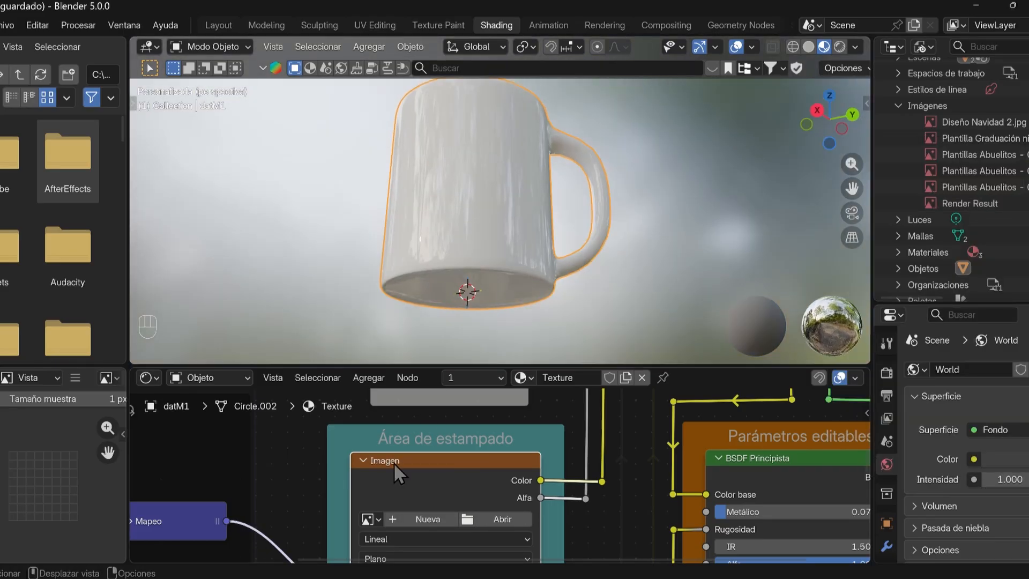
Load Plantillas Abuelitos - 02 .png into the print area node from the Mis diseños\Taza 11oz folder and inspect the mug
click(375, 523)
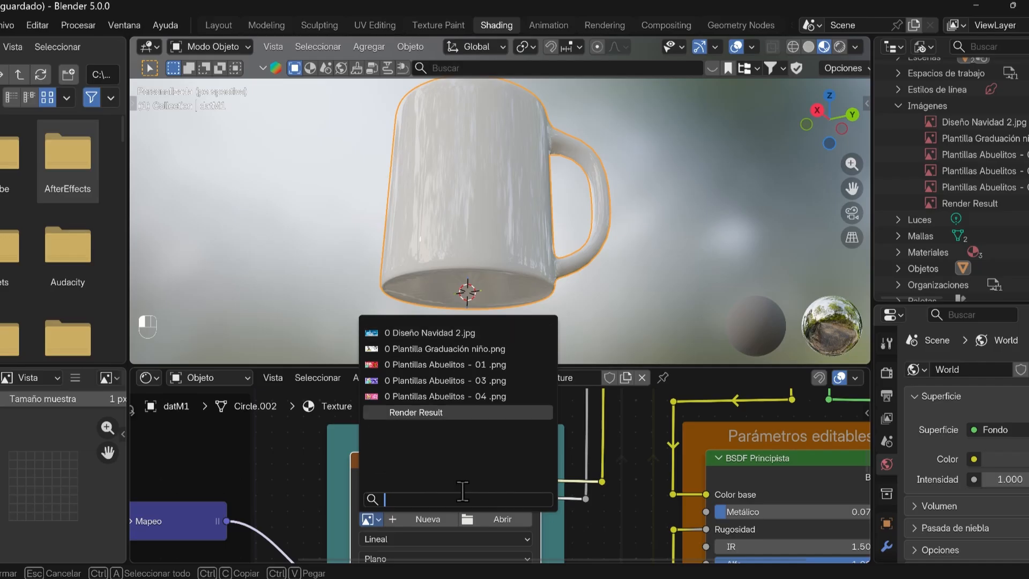
click(509, 519)
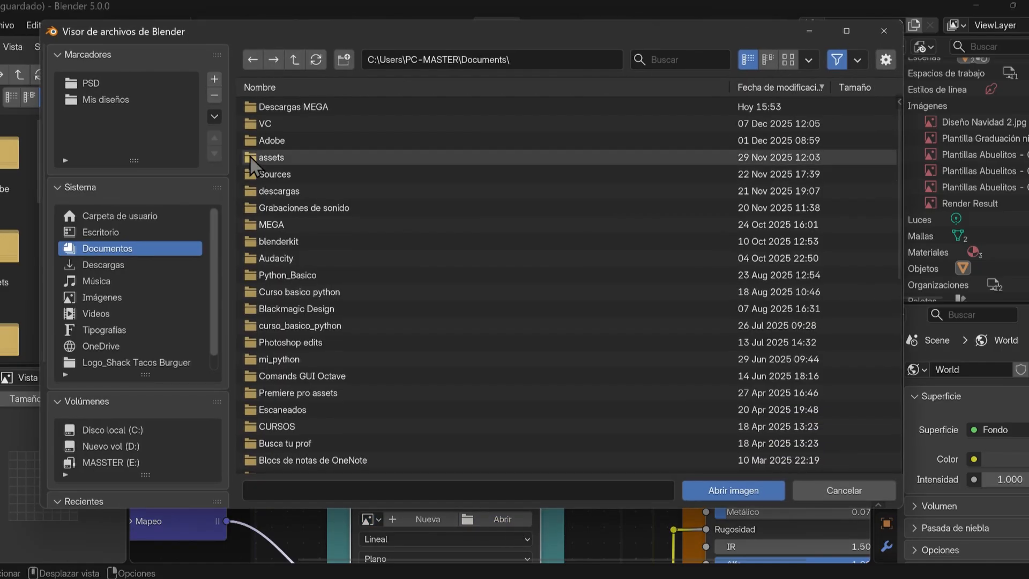
click(124, 100)
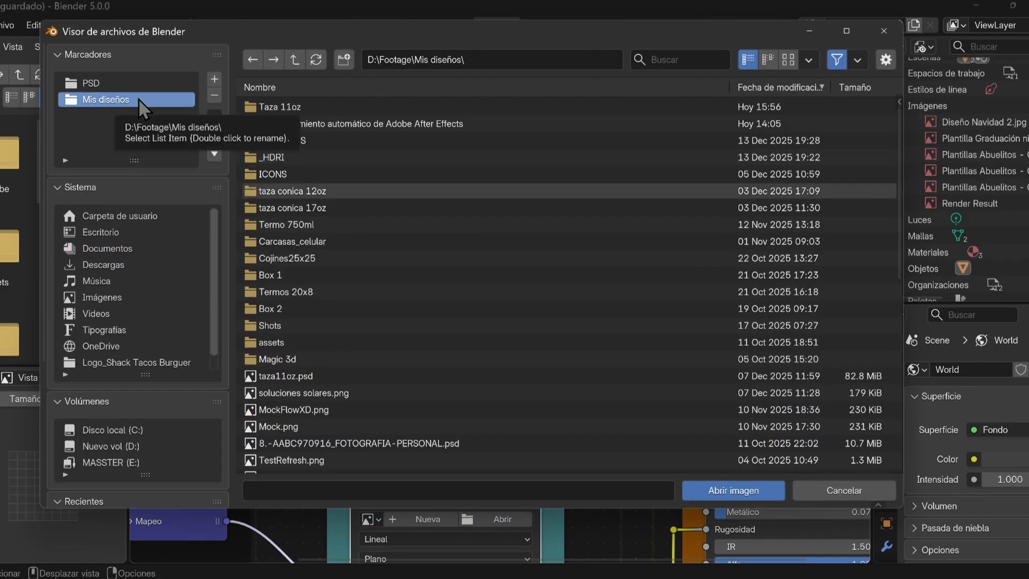
click(313, 107)
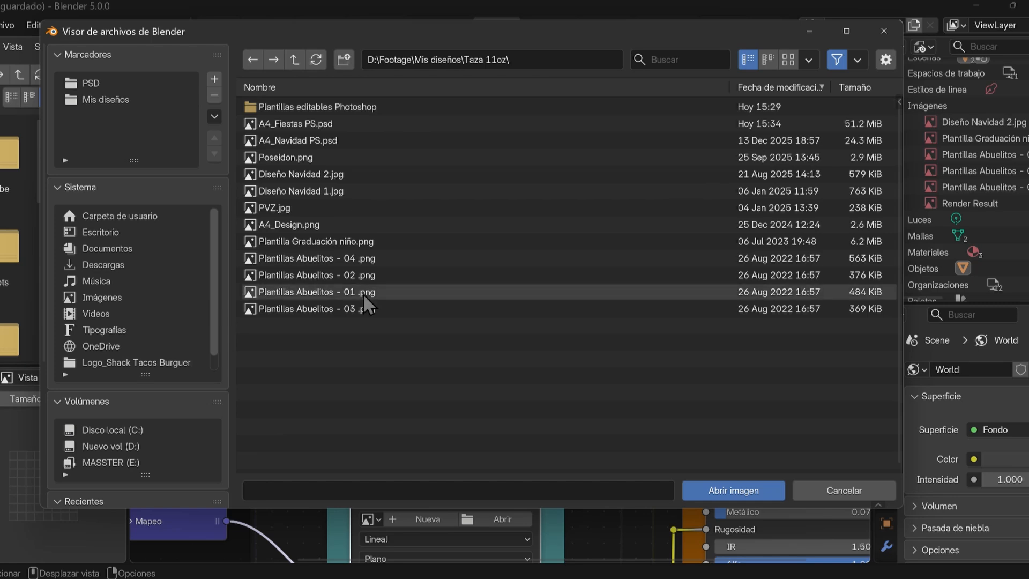
click(362, 276)
click(750, 491)
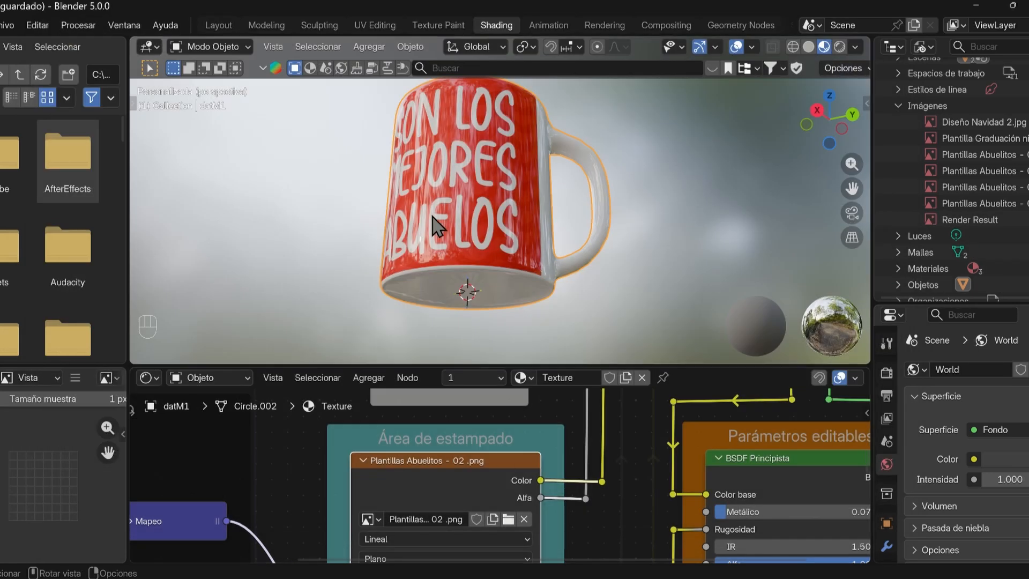
middle_drag(432, 215, 508, 268)
Replace the print area image with Poseidon.png from the Taza 11oz folder
click(509, 520)
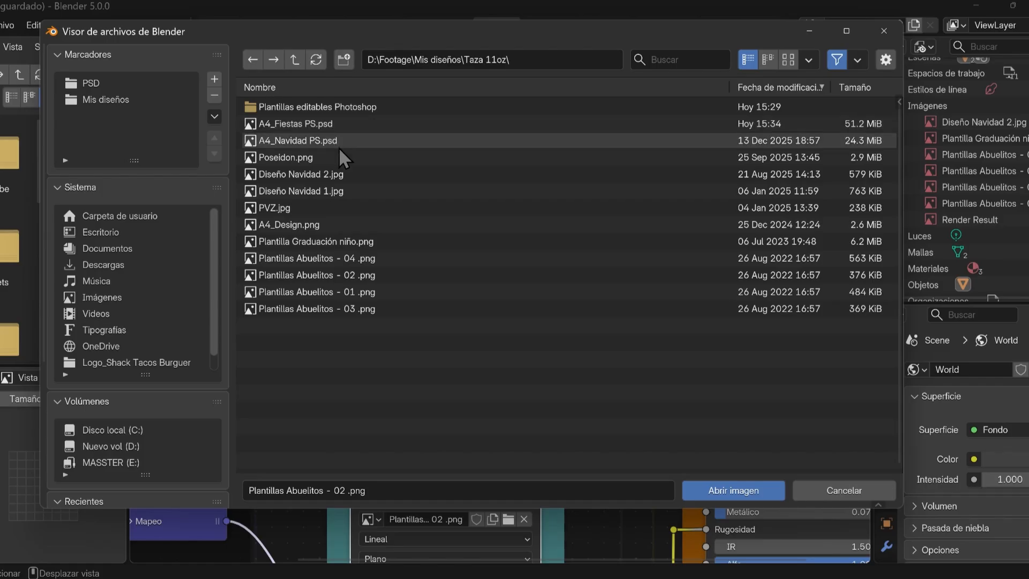
click(351, 157)
click(749, 491)
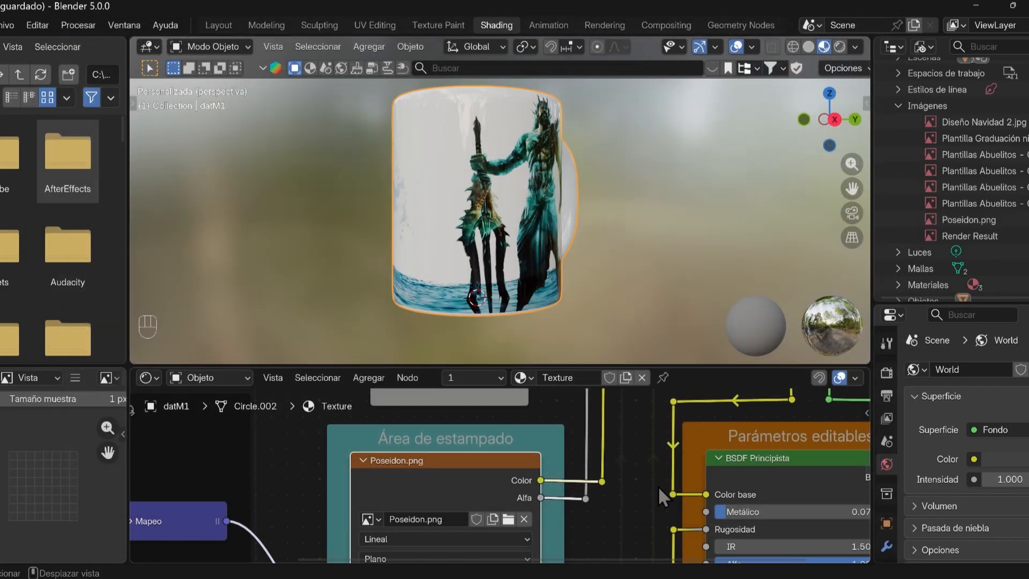
Try a light purple base color on the mug, inspect it around the handle, and return the color to near white
middle_drag(567, 527, 581, 453)
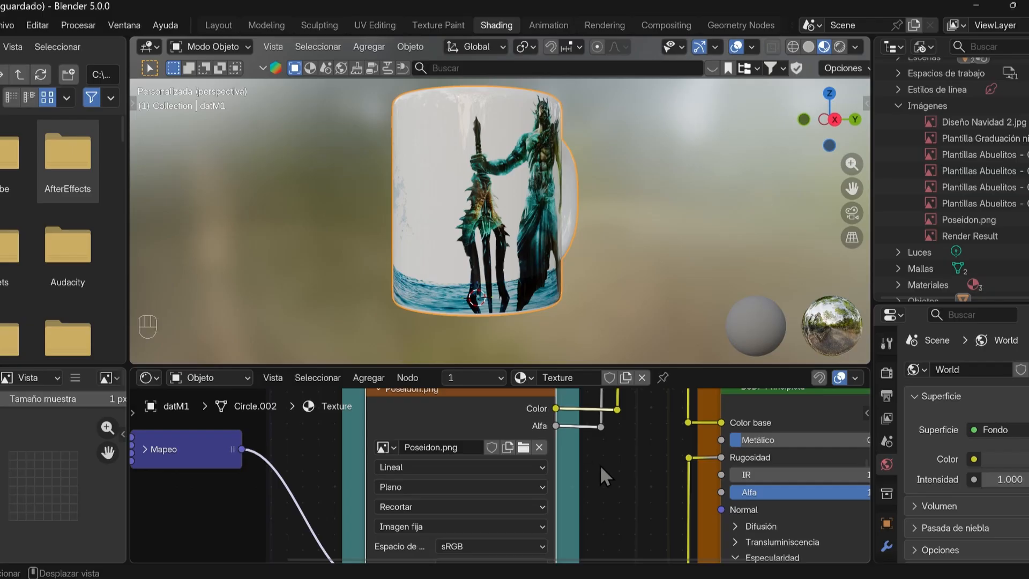
scroll(589, 455, down, 4)
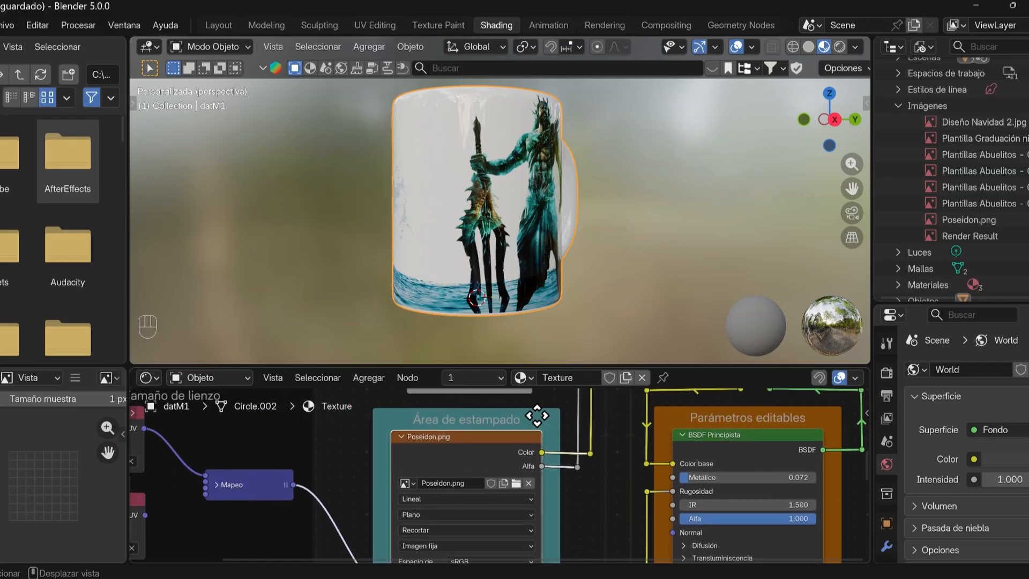
middle_drag(537, 416, 532, 482)
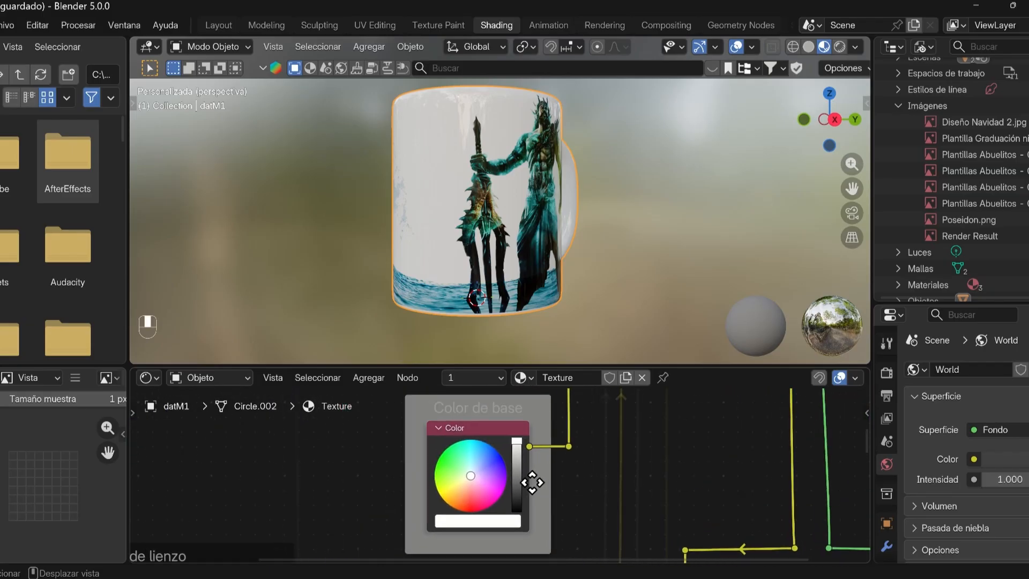
scroll(497, 485, up, 3)
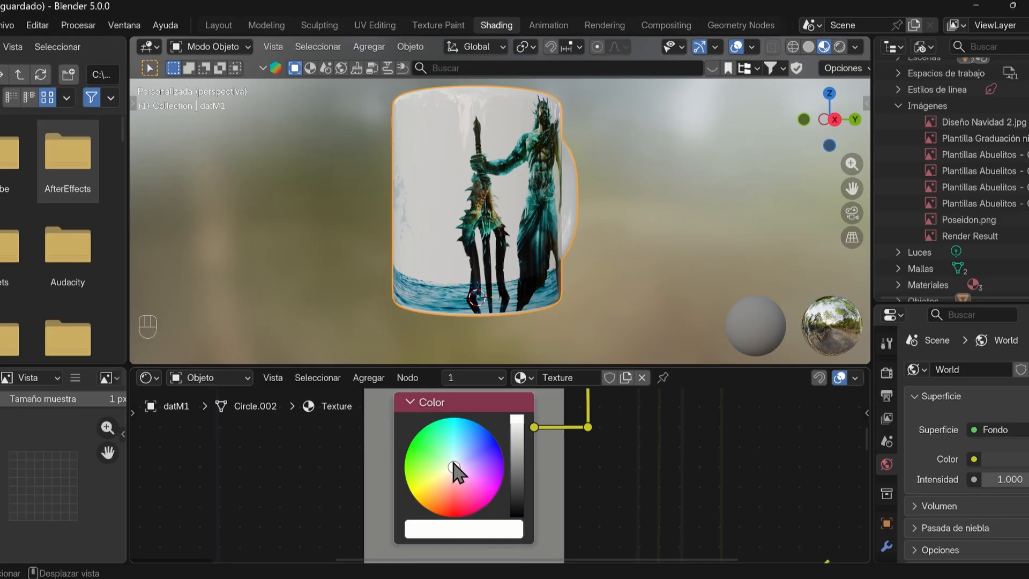
drag(453, 464, 479, 473)
middle_drag(571, 246, 486, 207)
scroll(487, 206, up, 4)
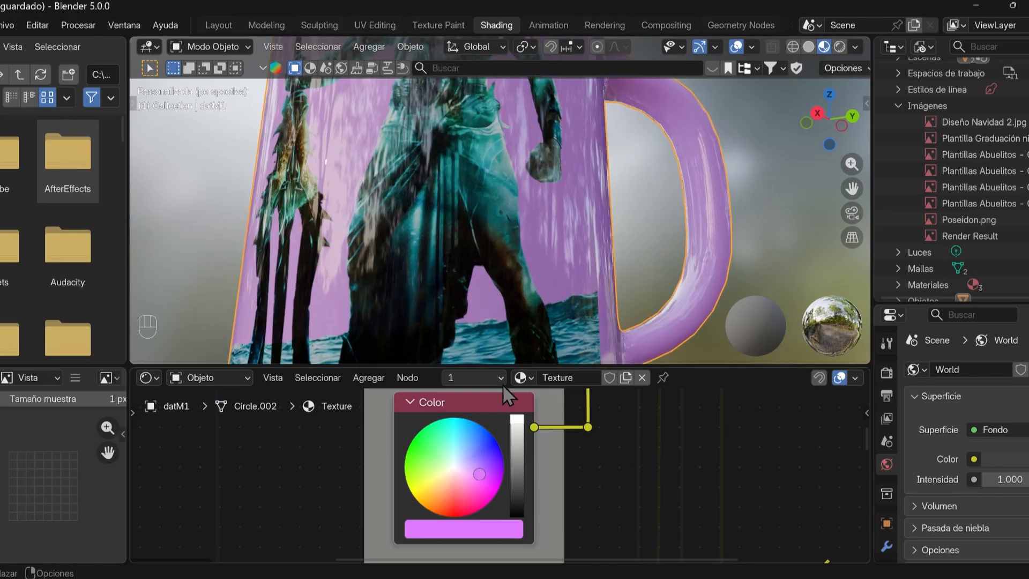
drag(462, 490, 456, 464)
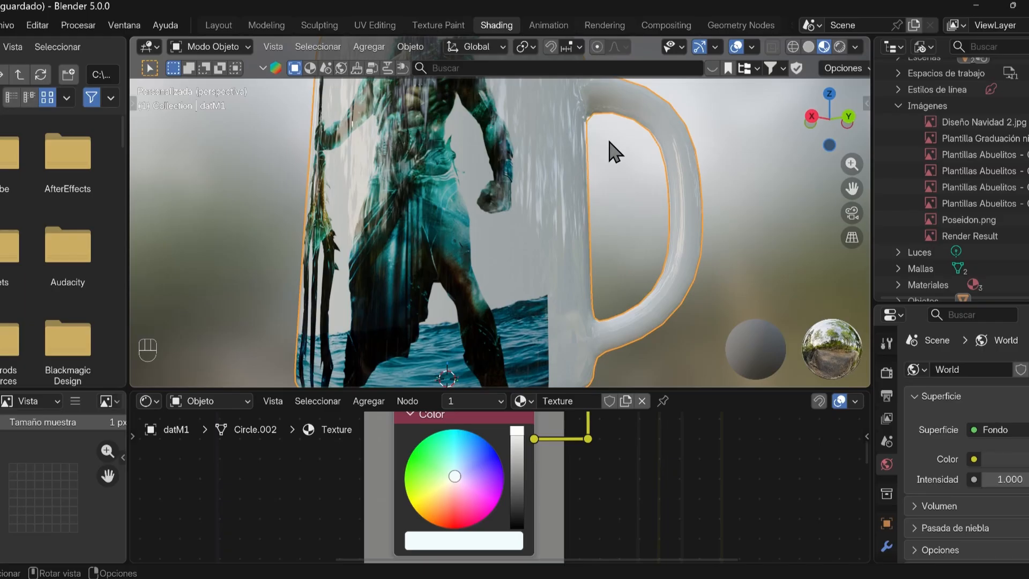
Switch to the UV Editing workspace, hide the 3D view overlays, and show the mug in material preview beside the UV layout
click(378, 24)
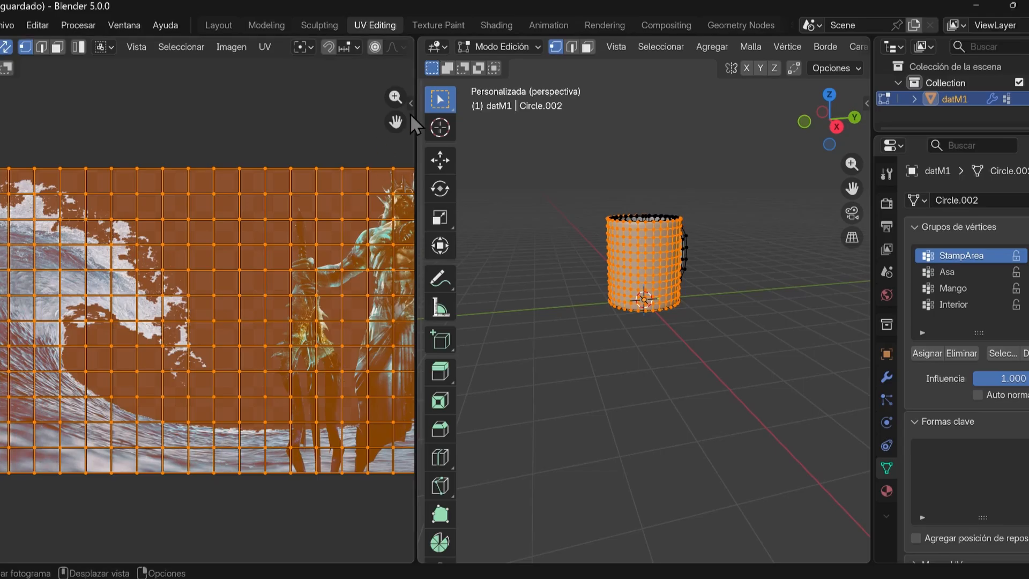
drag(415, 119, 610, 119)
scroll(690, 138, up, 5)
click(710, 47)
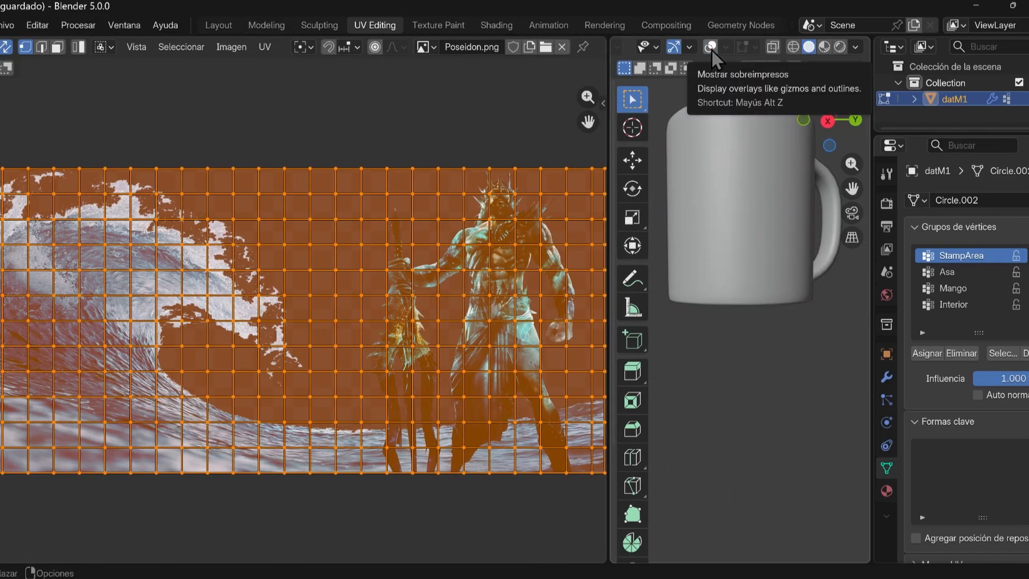
click(824, 47)
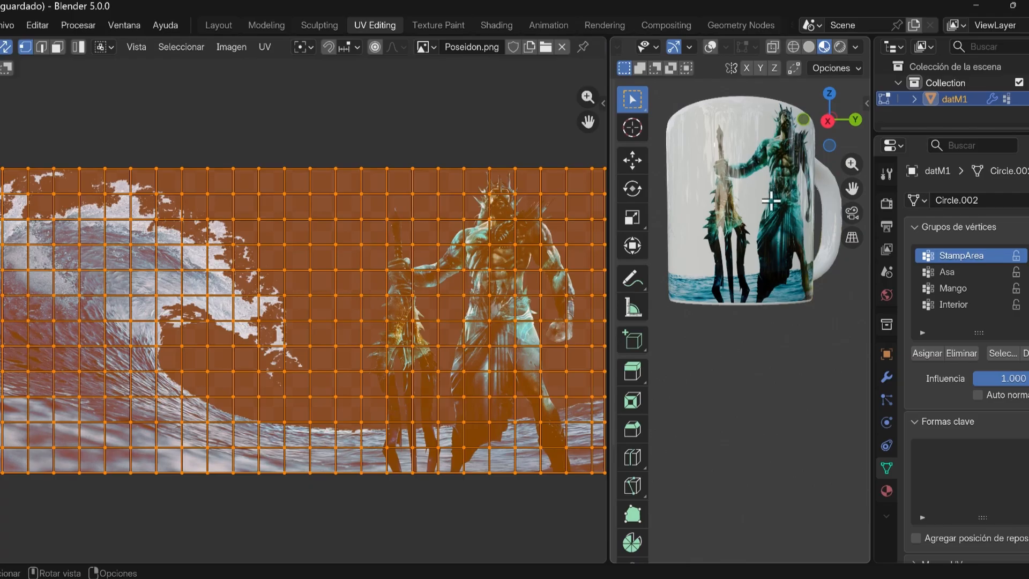
scroll(770, 201, down, 4)
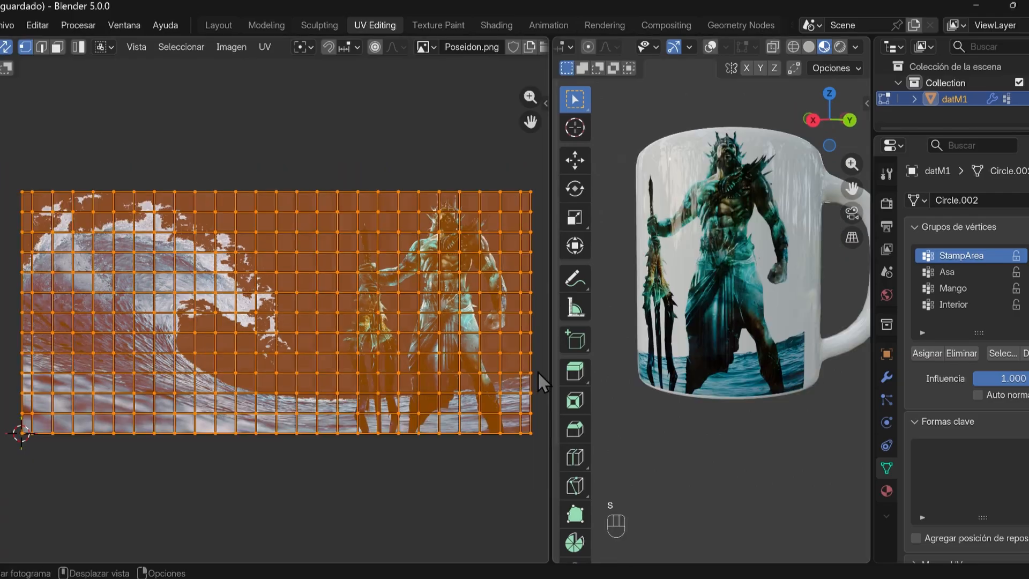
Try narrowing the print area UVs along X, stretching them along Y, shrinking them overall, and moving them over the Poseidon figure
key(s)
key(x)
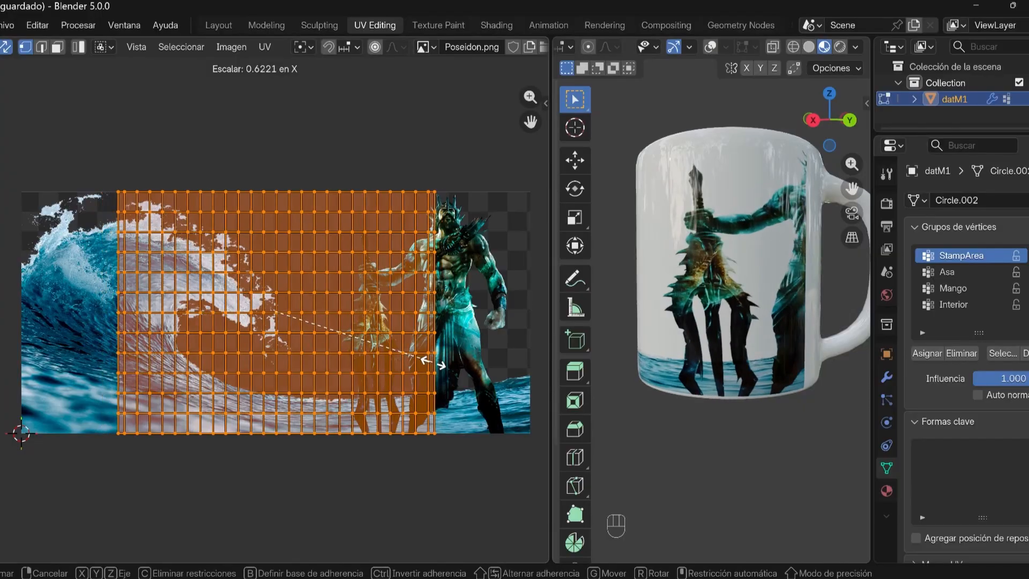
click(473, 206)
key(s)
key(y)
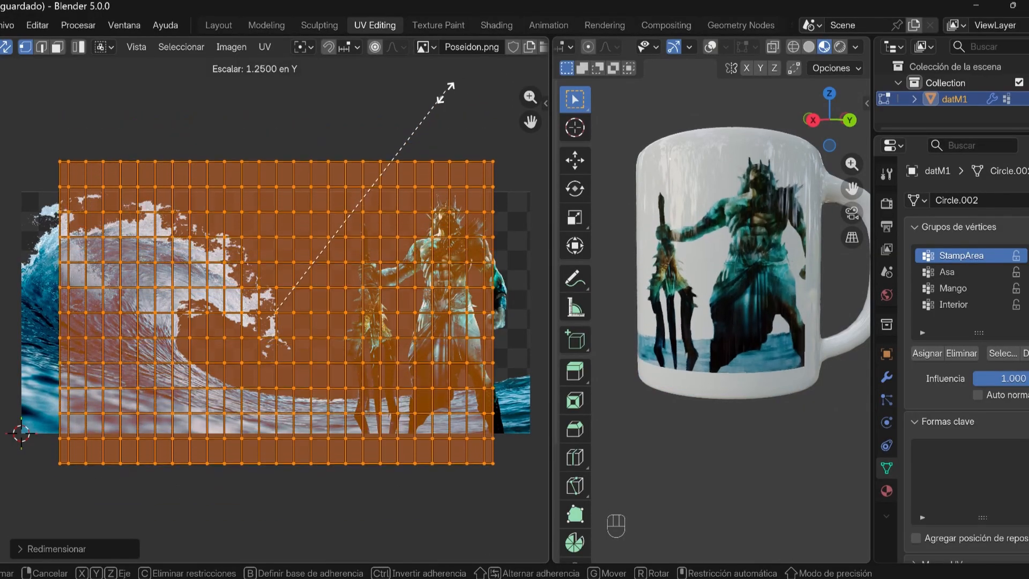
click(429, 120)
key(s)
click(417, 292)
key(g)
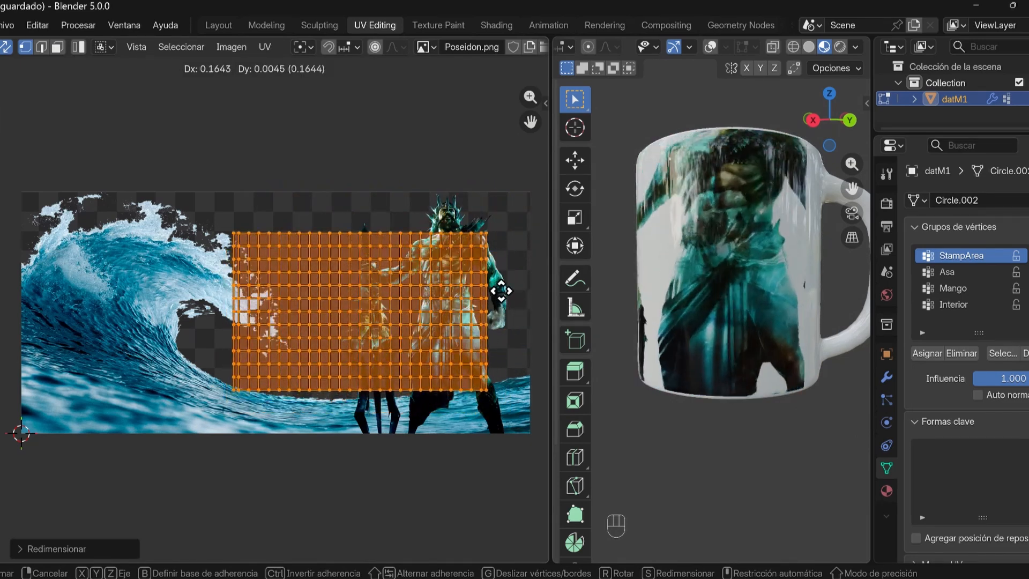
click(510, 284)
Undo the scaling and moving of the print area UVs
key(ctrl+z)
key(ctrl+z)
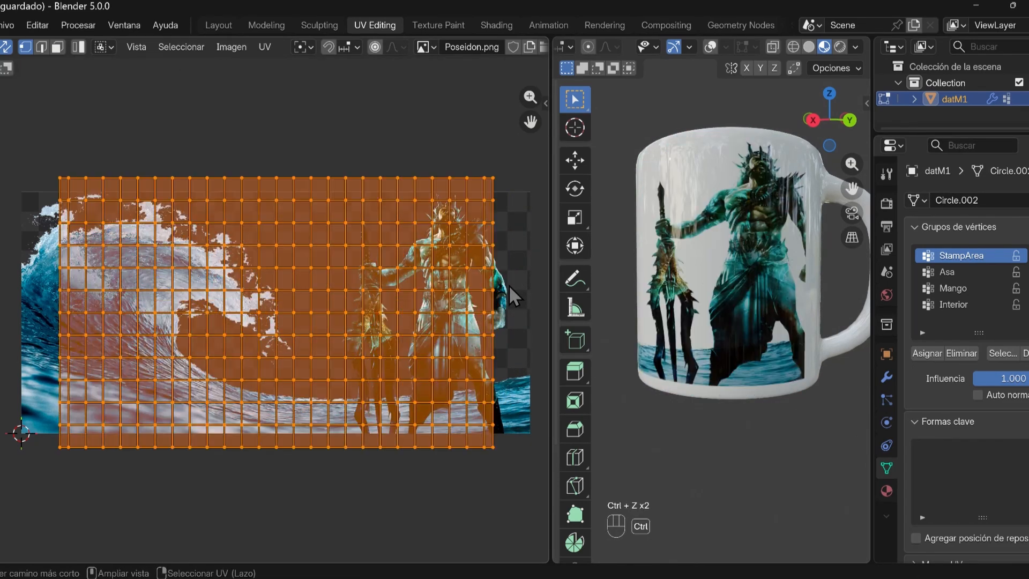
key(ctrl+z)
key(ctrl+z)
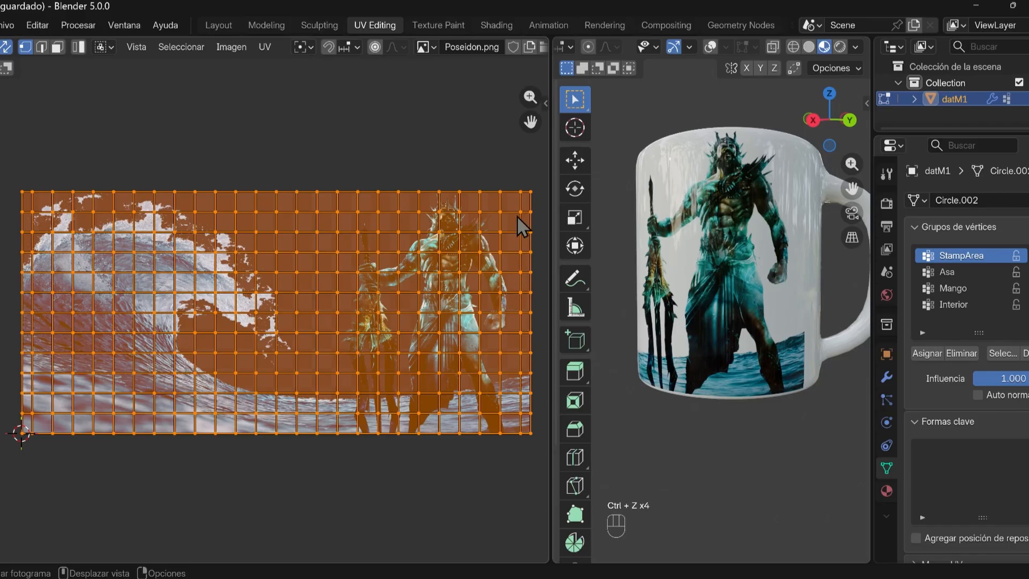
Return to the Shading workspace, bring the material's node groups into view, and display the MockFlowXD mug assets
click(508, 23)
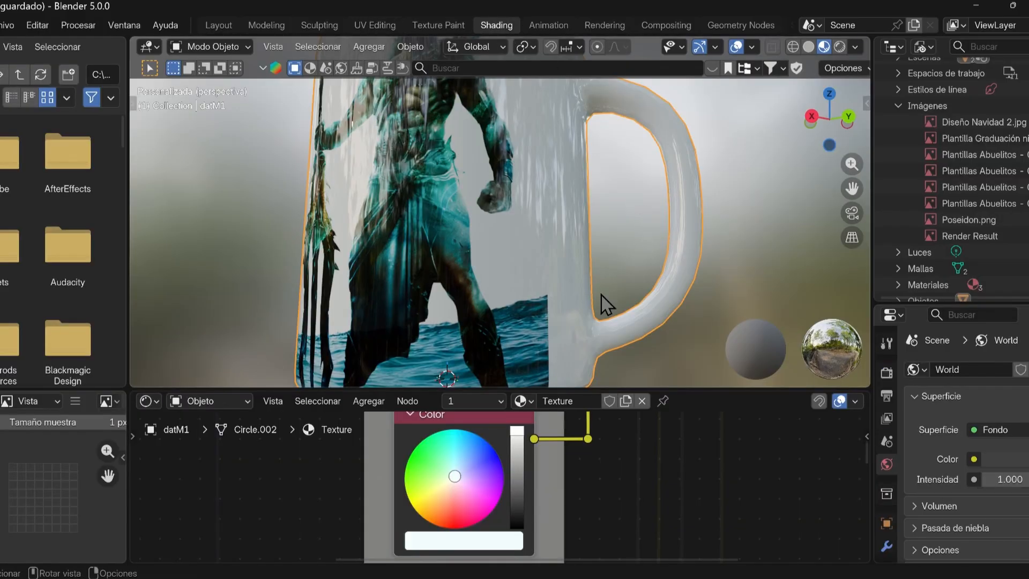
scroll(617, 428, down, 5)
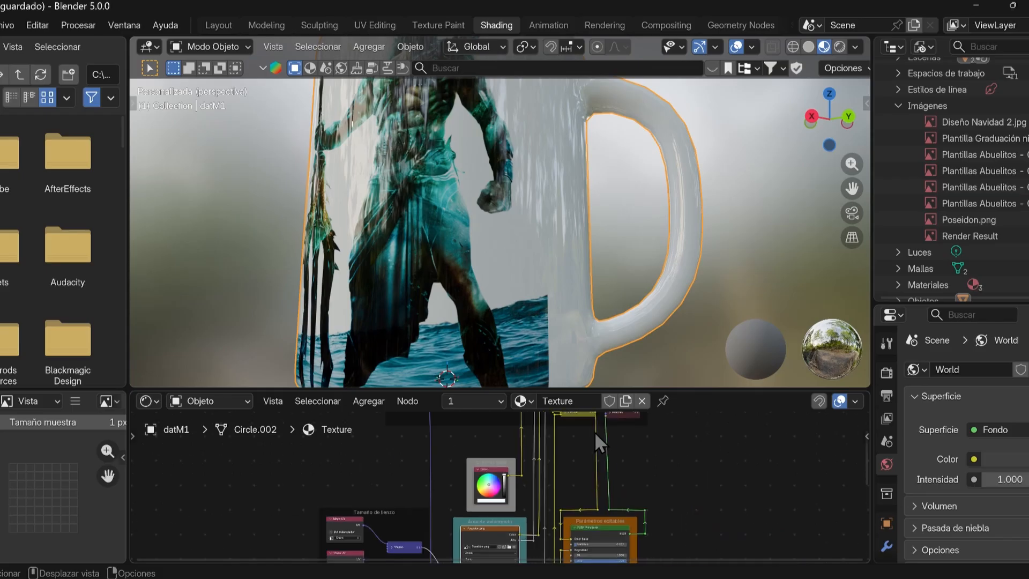
middle_drag(557, 479, 544, 460)
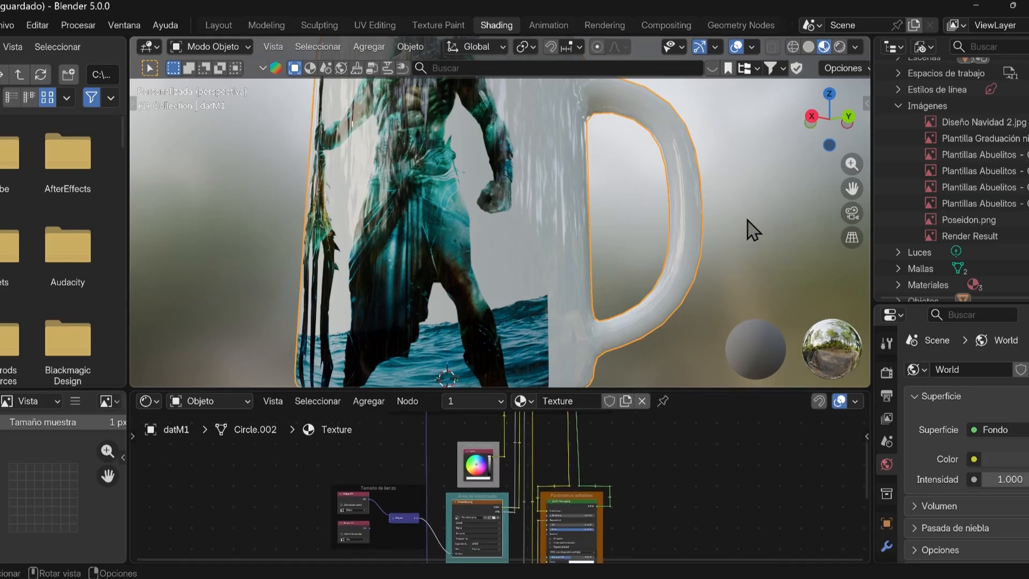
key(n)
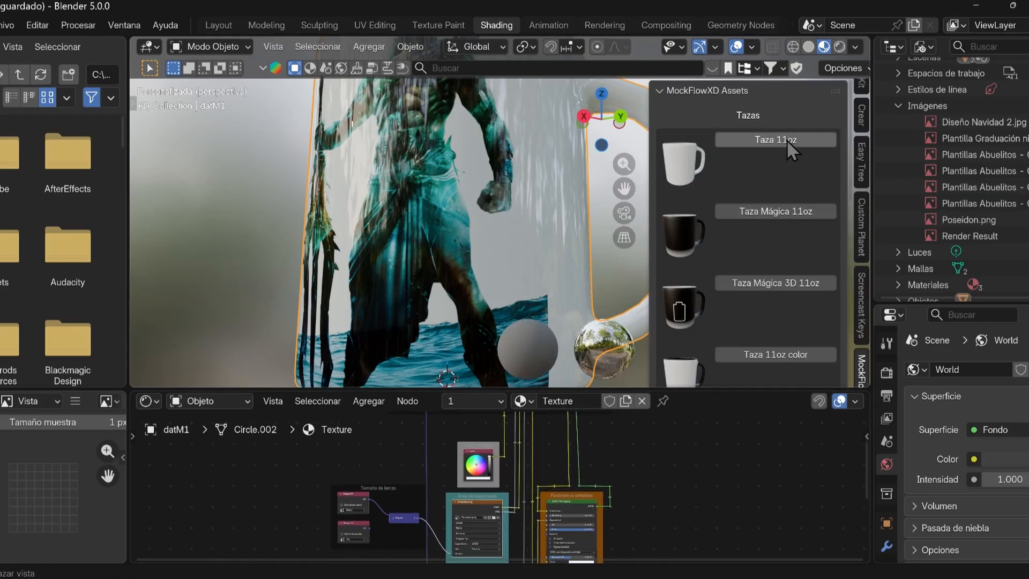
Add six Taza 11oz mugs to the scene from the MockFlowXD assets
click(788, 140)
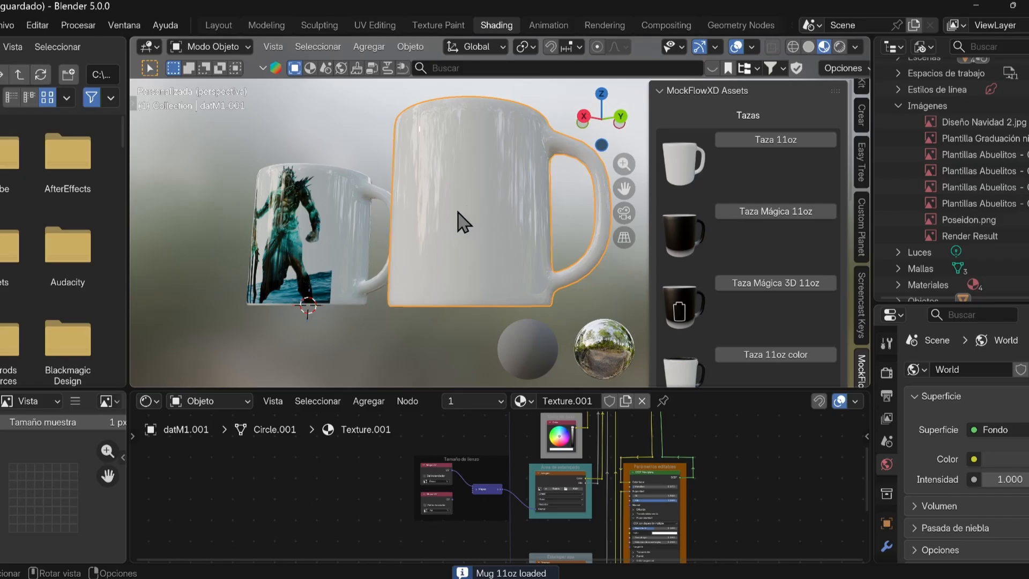
middle_drag(427, 219, 568, 165)
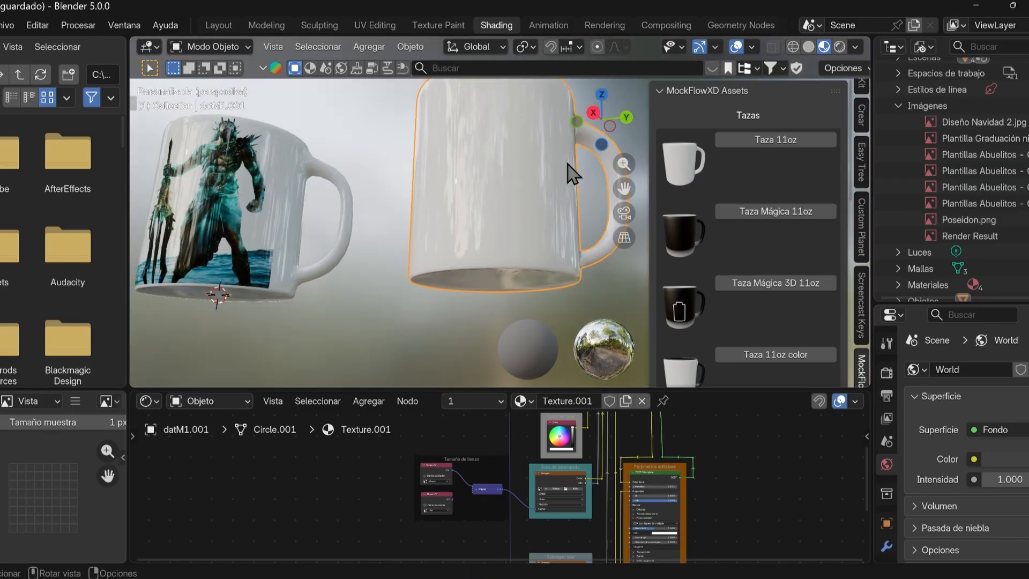
click(789, 140)
click(789, 140)
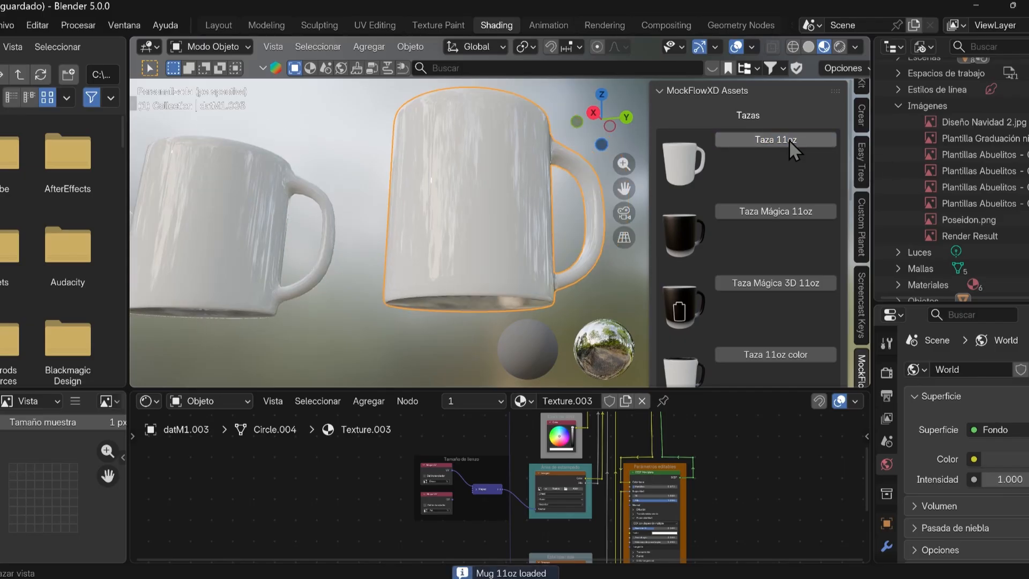
click(789, 140)
click(789, 140)
scroll(459, 218, down, 4)
shift+middle_drag(333, 230, 482, 254)
scroll(363, 244, down, 3)
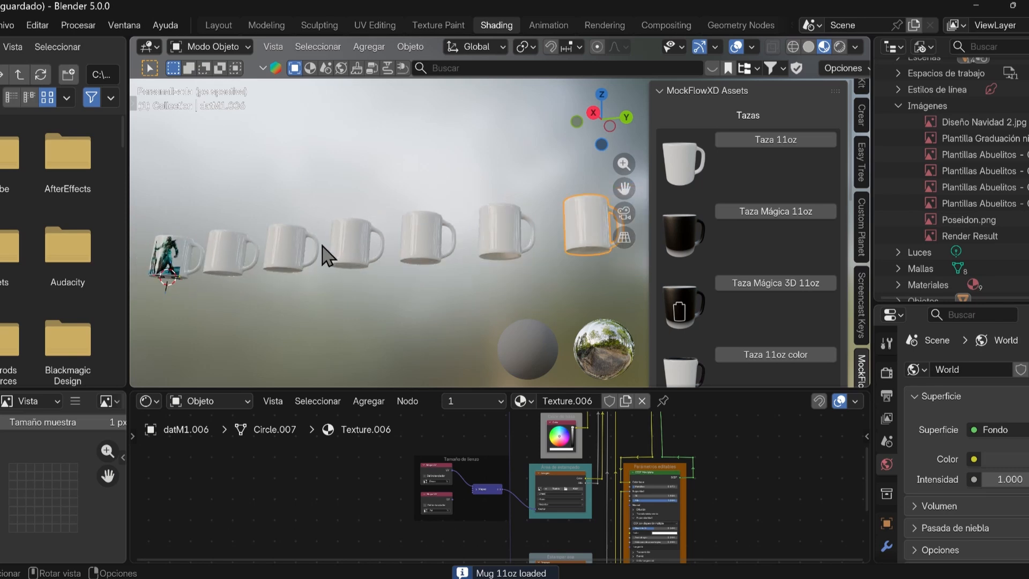
Hide the 3D view's sidebar and examine the row of mugs from below, from the front and from above
middle_drag(323, 245, 400, 270)
scroll(321, 245, down, 3)
scroll(400, 276, up, 3)
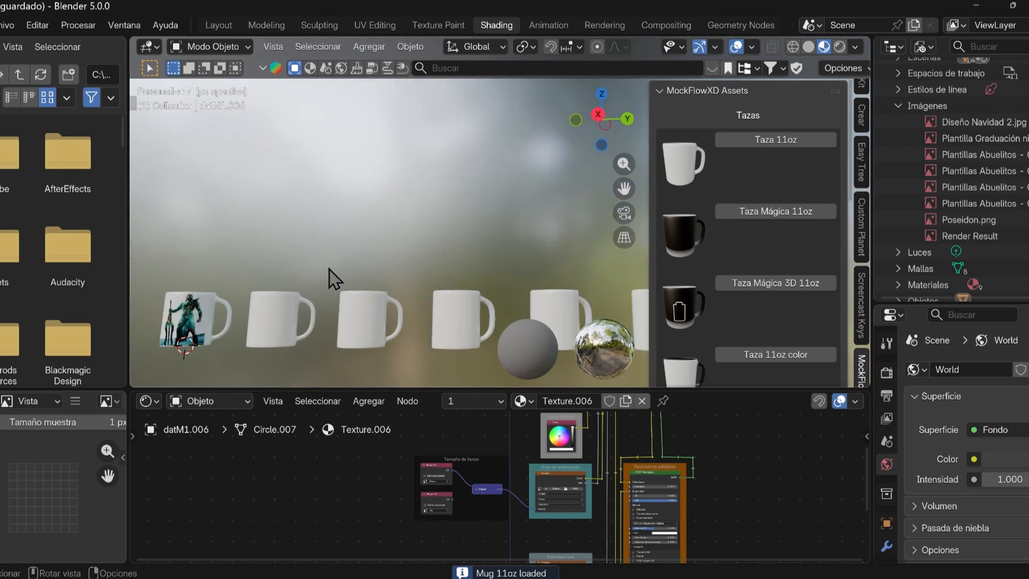
key(n)
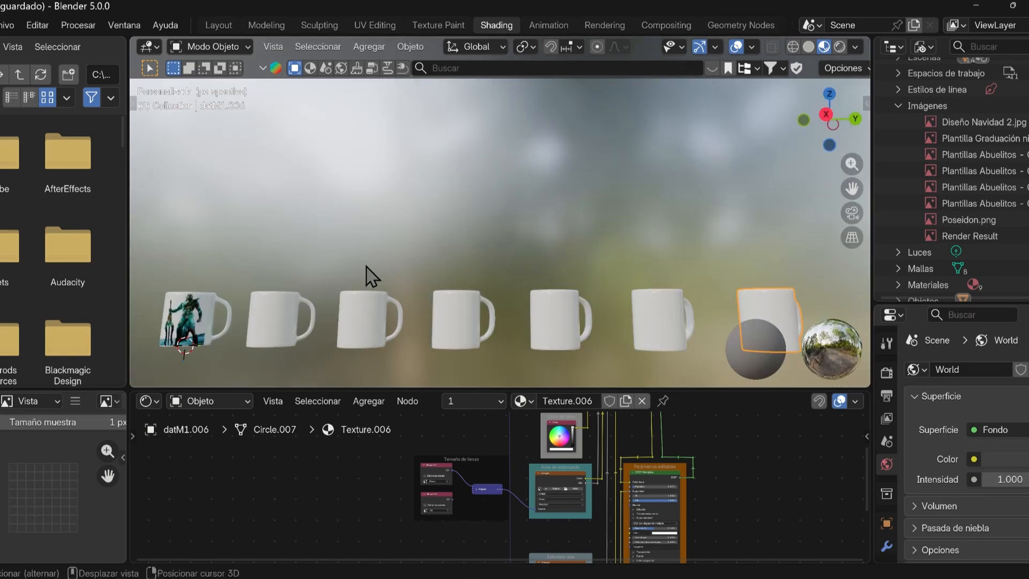
scroll(489, 230, up, 4)
middle_drag(366, 263, 414, 216)
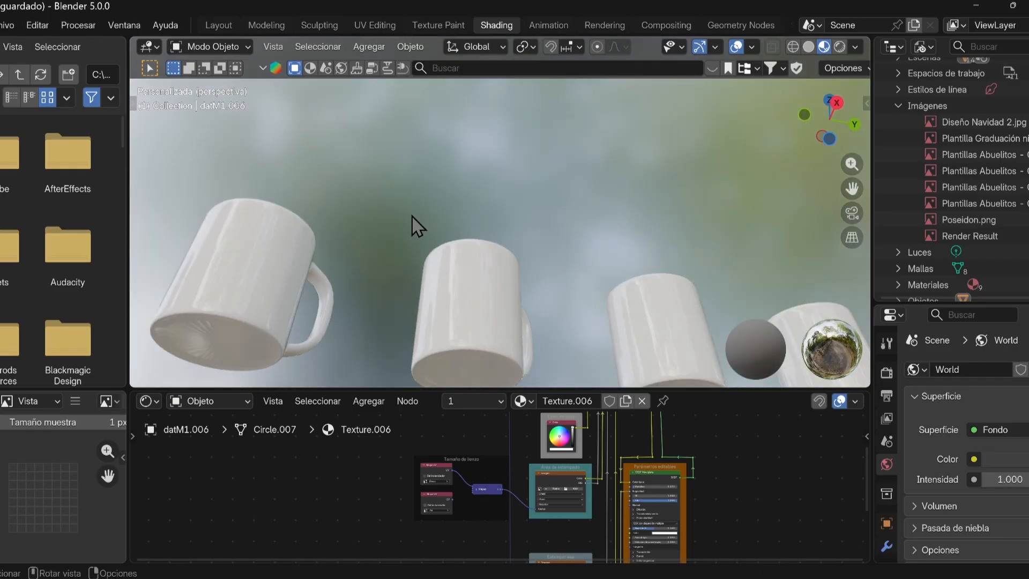
scroll(413, 216, down, 4)
shift+middle_drag(609, 241, 685, 233)
scroll(591, 168, up, 4)
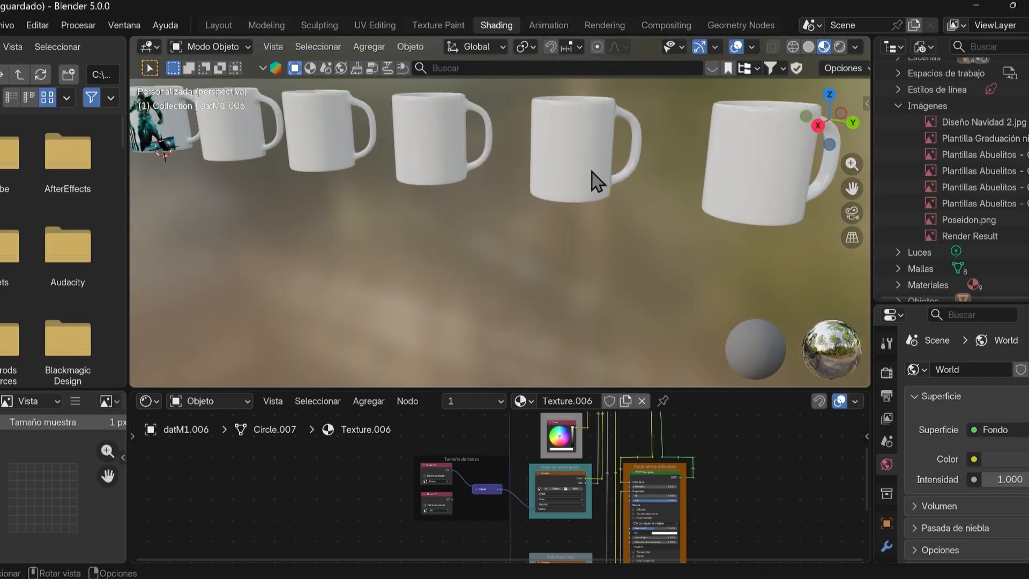
shift+middle_drag(608, 143, 370, 225)
scroll(384, 218, down, 5)
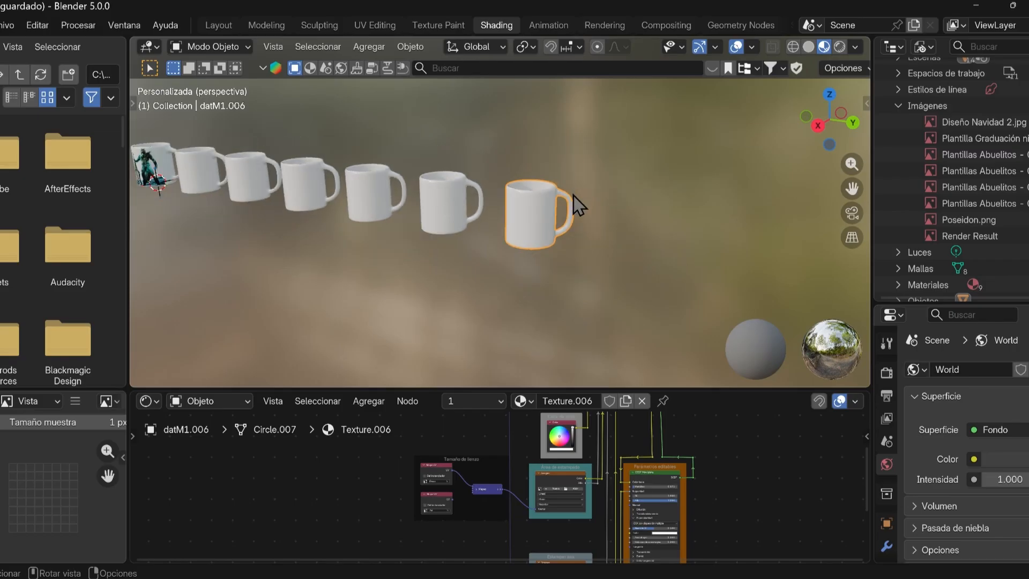
Set the base color of the last mug in the row to green and the one beside it to pinkish red
scroll(552, 218, up, 4)
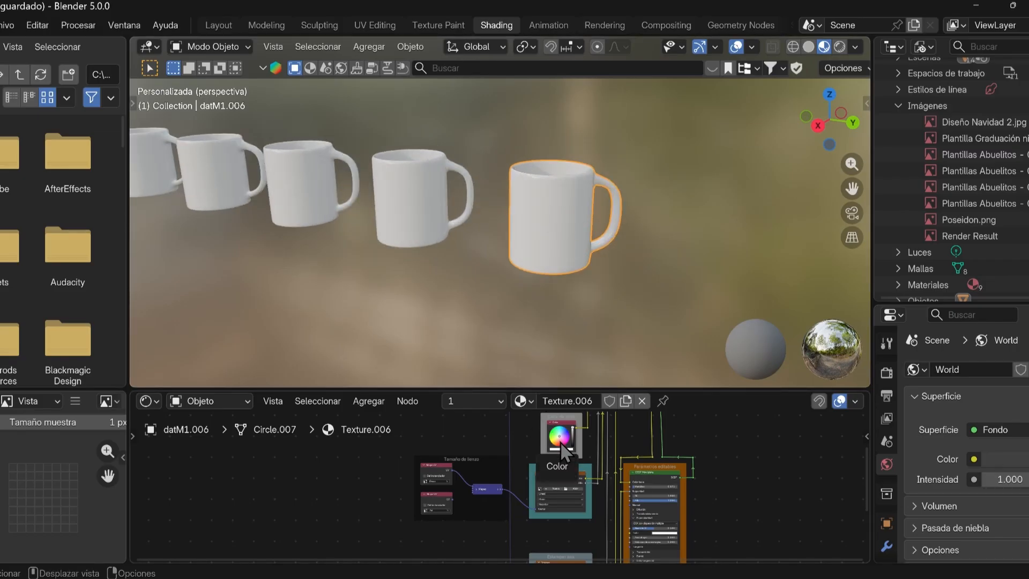
scroll(591, 214, up, 3)
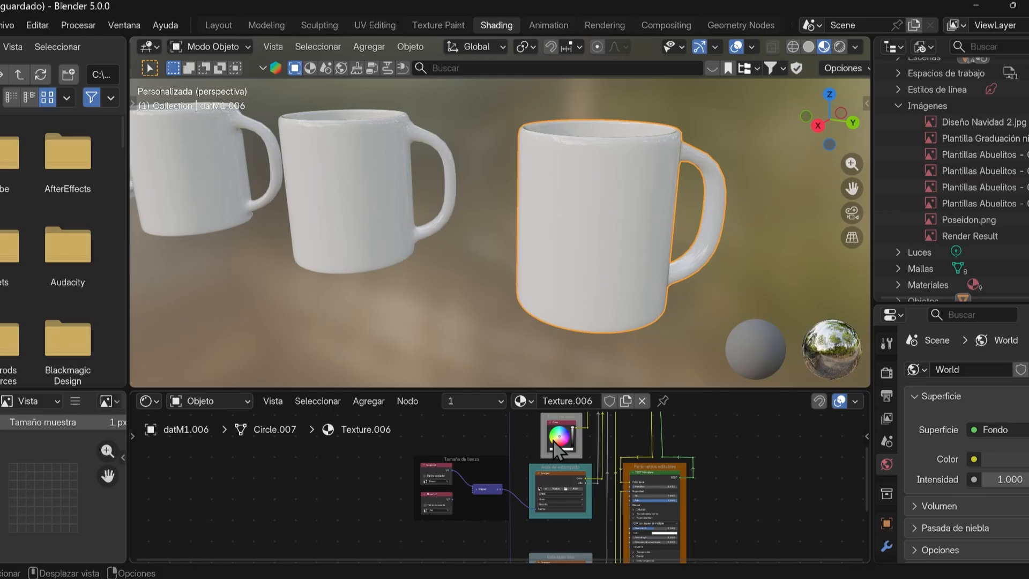
drag(554, 447, 558, 439)
click(363, 194)
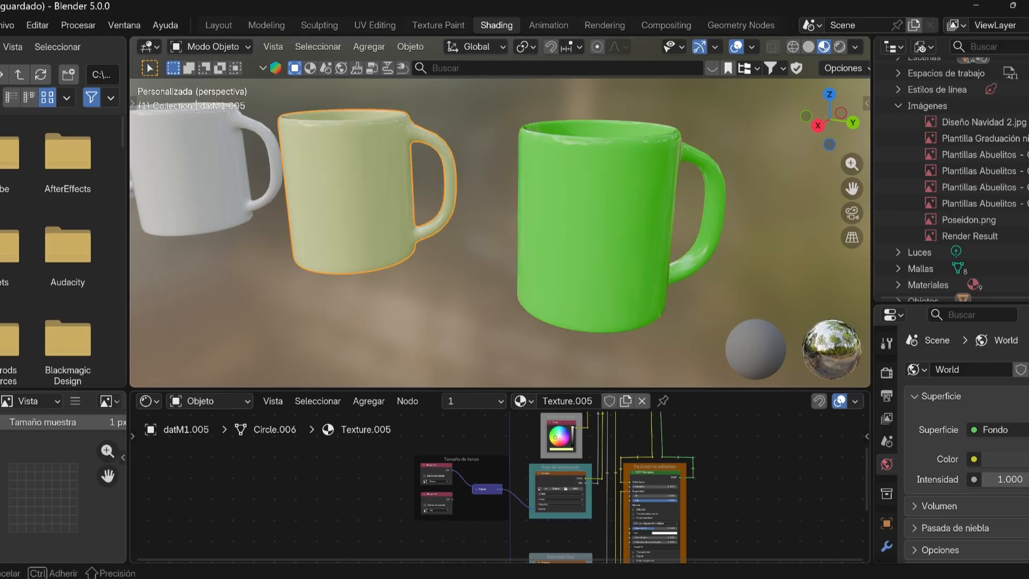
middle_drag(363, 194, 377, 189)
middle_drag(372, 193, 405, 219)
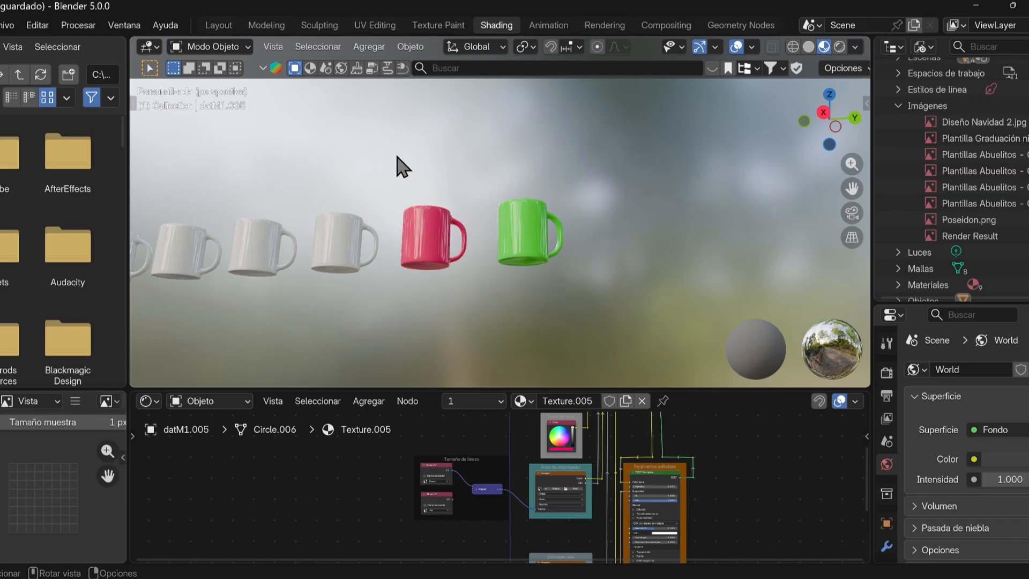
Delete the last four mugs in the row, including the red and green ones
drag(398, 157, 597, 311)
scroll(474, 289, down, 2)
drag(315, 182, 586, 309)
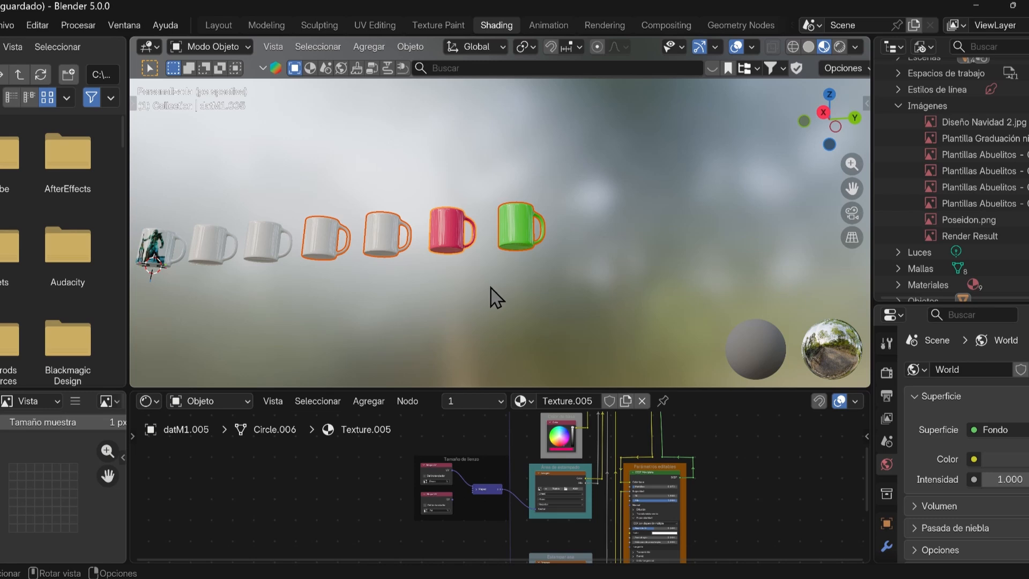
key(Delete)
Select the blank mug beside the Poseidon mug and assign Plantillas Abuelitos - 02 .png as its print image
shift+middle_drag(267, 250, 503, 133)
scroll(567, 281, up, 3)
scroll(495, 256, up, 3)
click(467, 259)
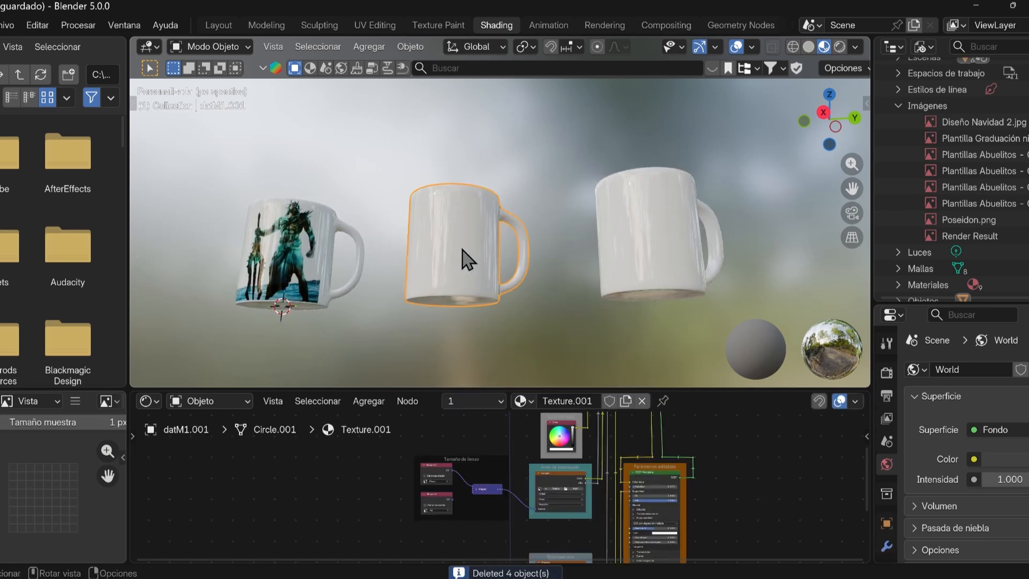
scroll(526, 307, up, 3)
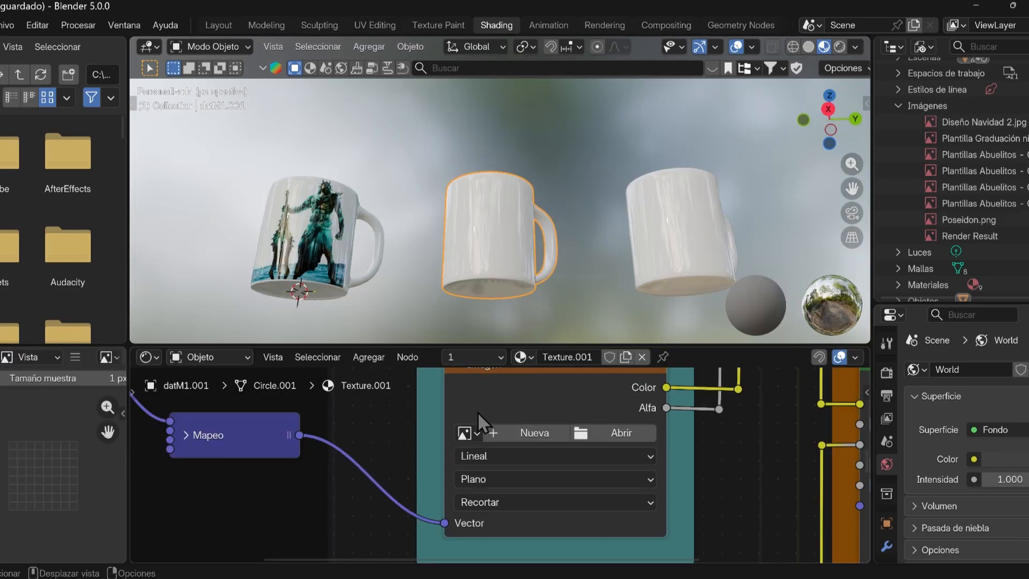
click(466, 432)
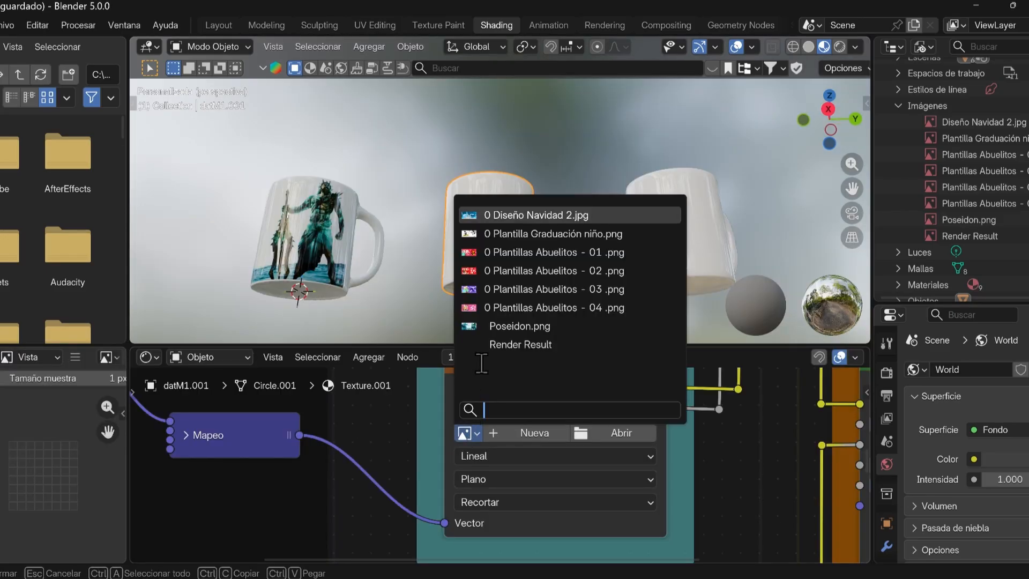
click(541, 270)
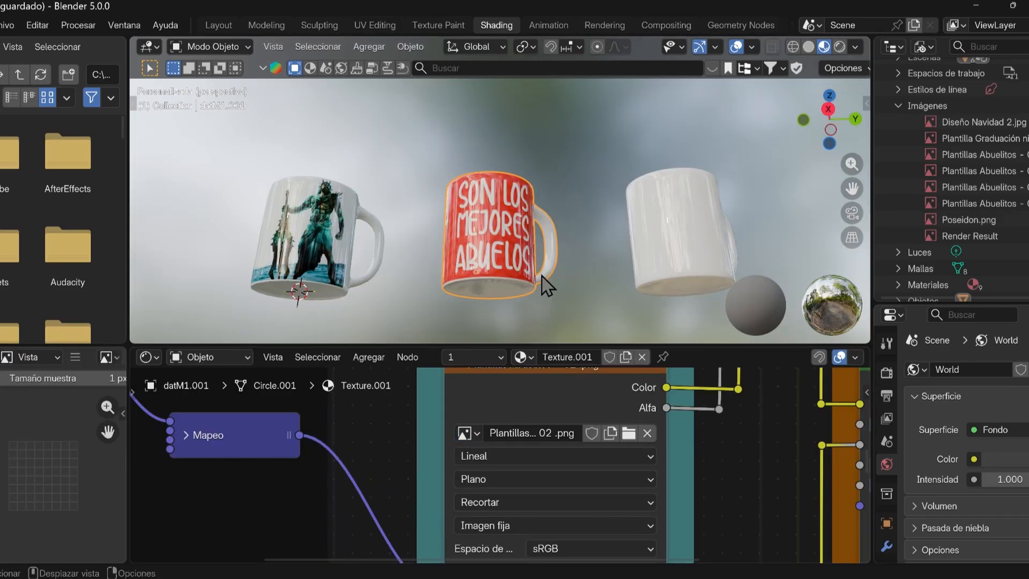
Try Plantillas Abuelitos - 01 .png on the selected mug and settle on Plantillas Abuelitos - 04 .png as its print image
click(466, 433)
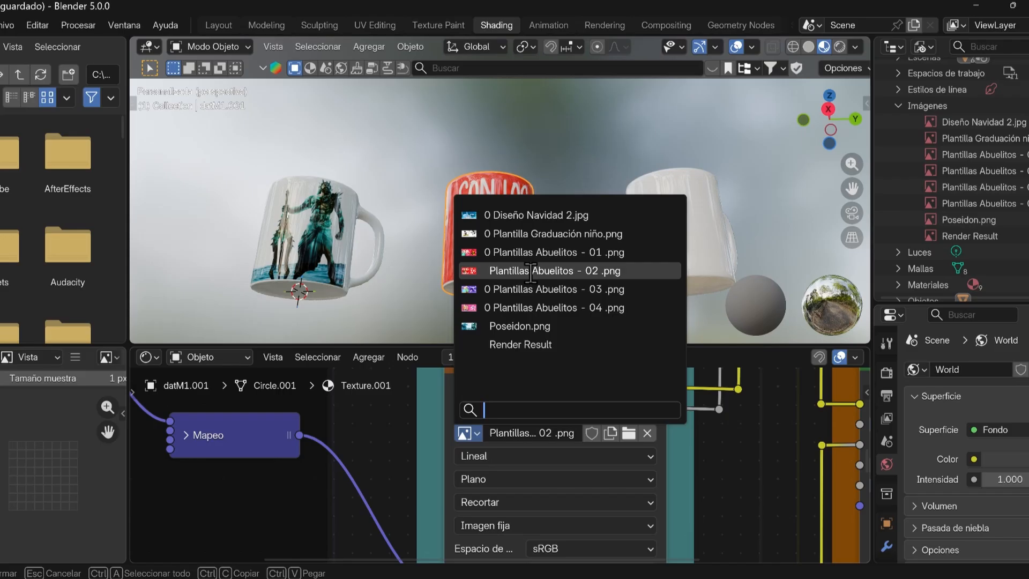
click(544, 250)
click(466, 432)
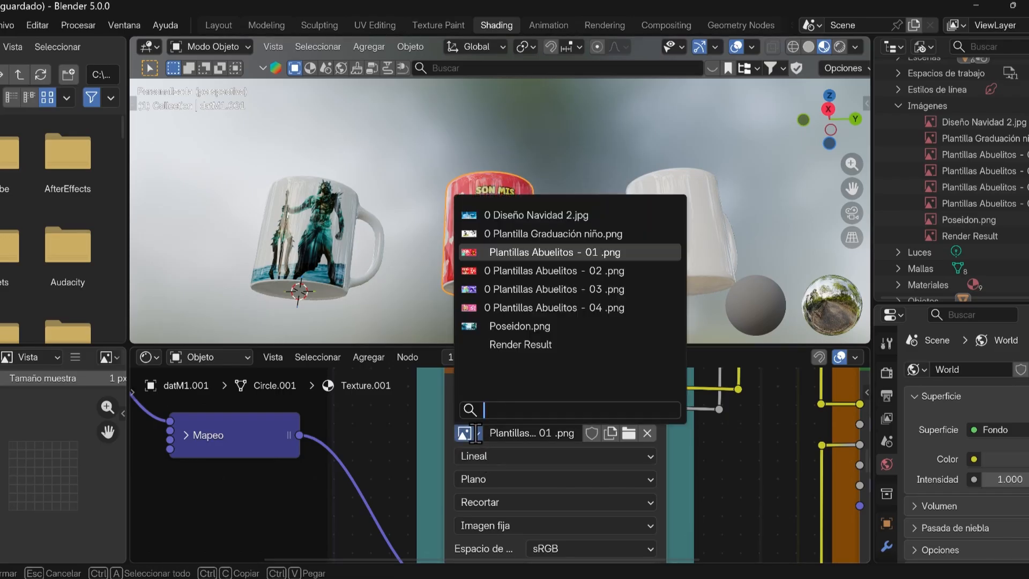
click(544, 328)
scroll(541, 251, up, 3)
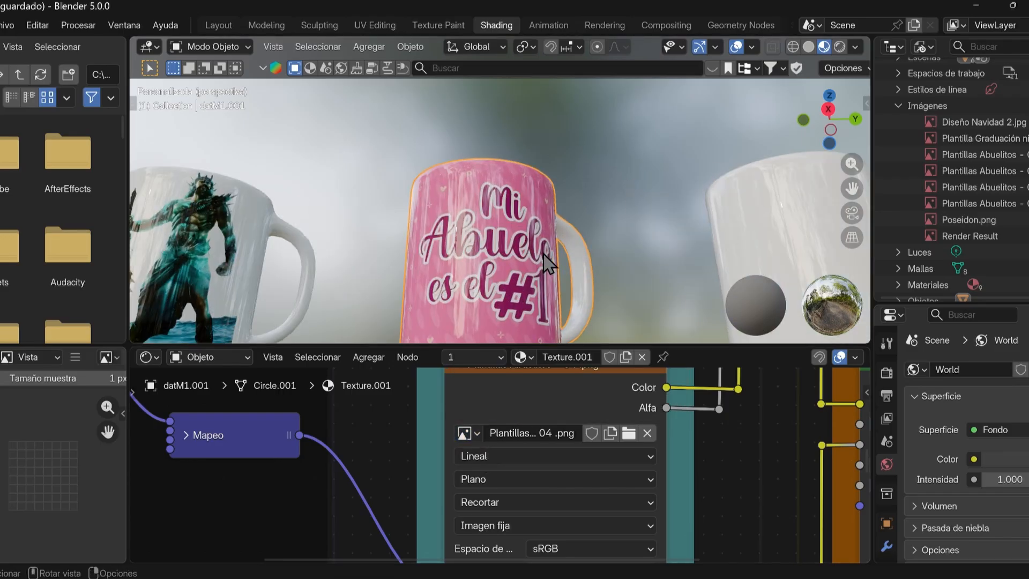
scroll(546, 252, down, 3)
middle_drag(569, 252, 526, 255)
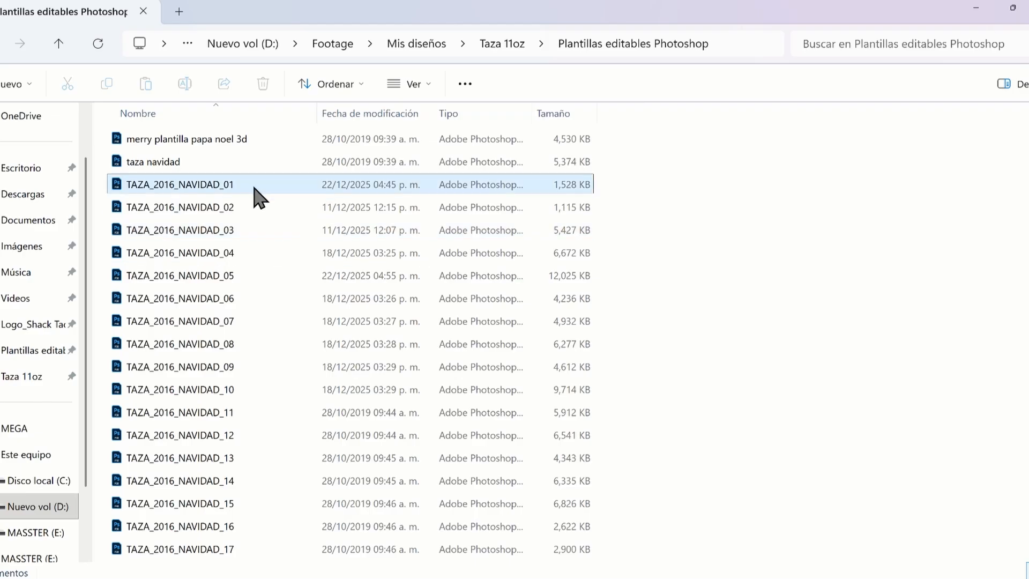
drag(672, 151, 370, 520)
click(754, 354)
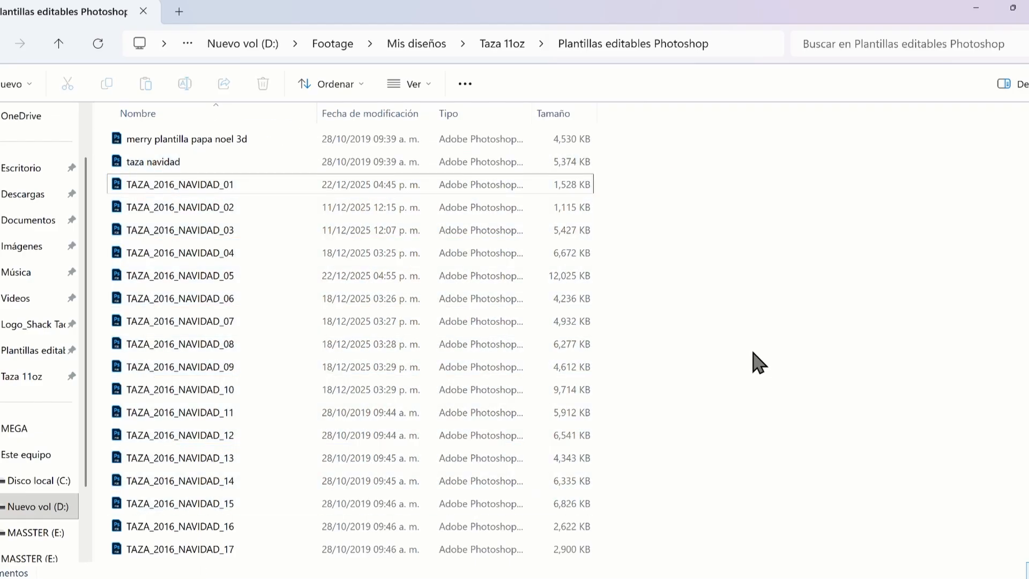
key(ctrl+a)
click(718, 355)
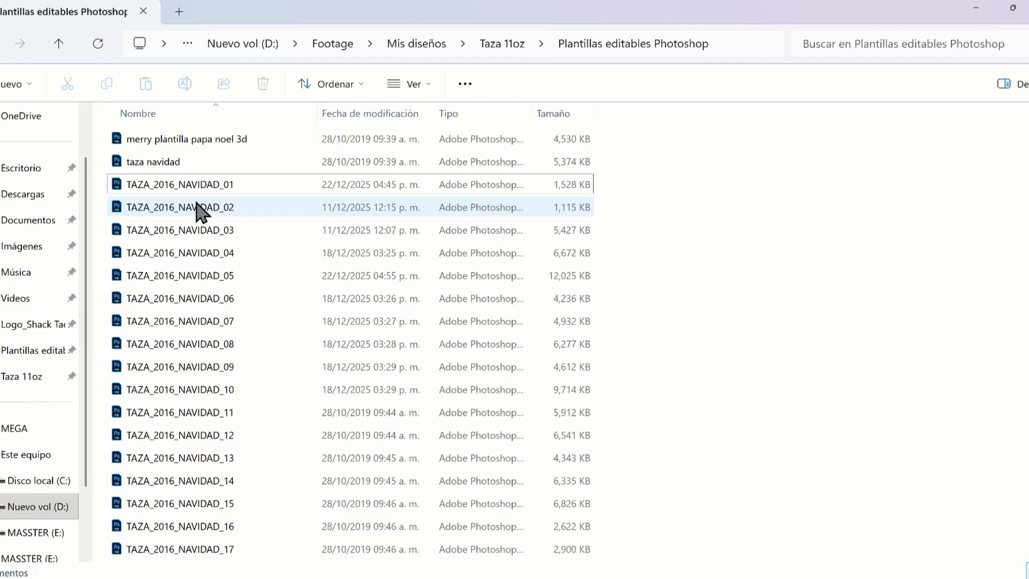
Open the template TAZA_2016_NAVIDAD_05 in Photoshop, keeping its embedded color profile
click(229, 280)
double_click(229, 279)
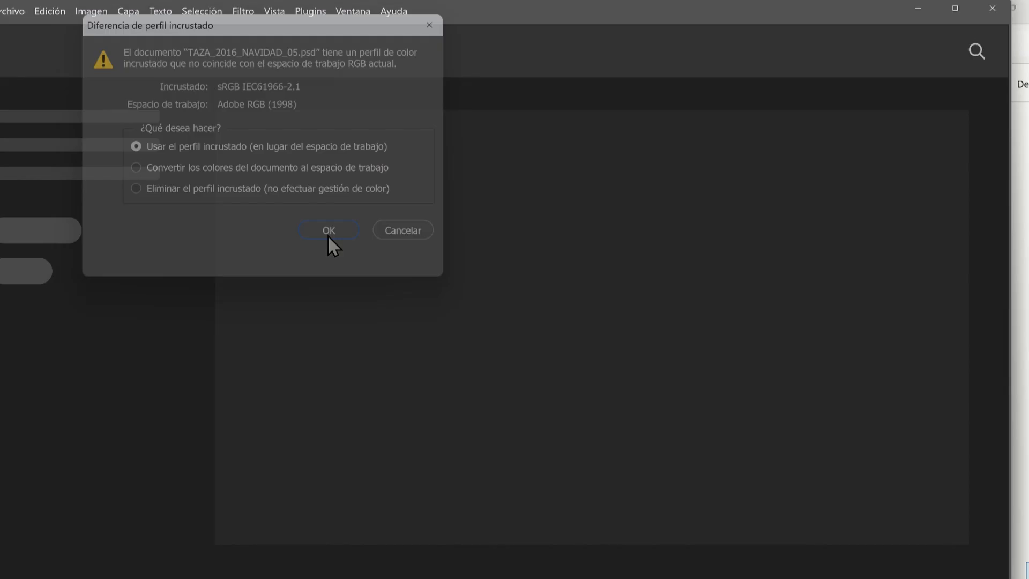
click(327, 231)
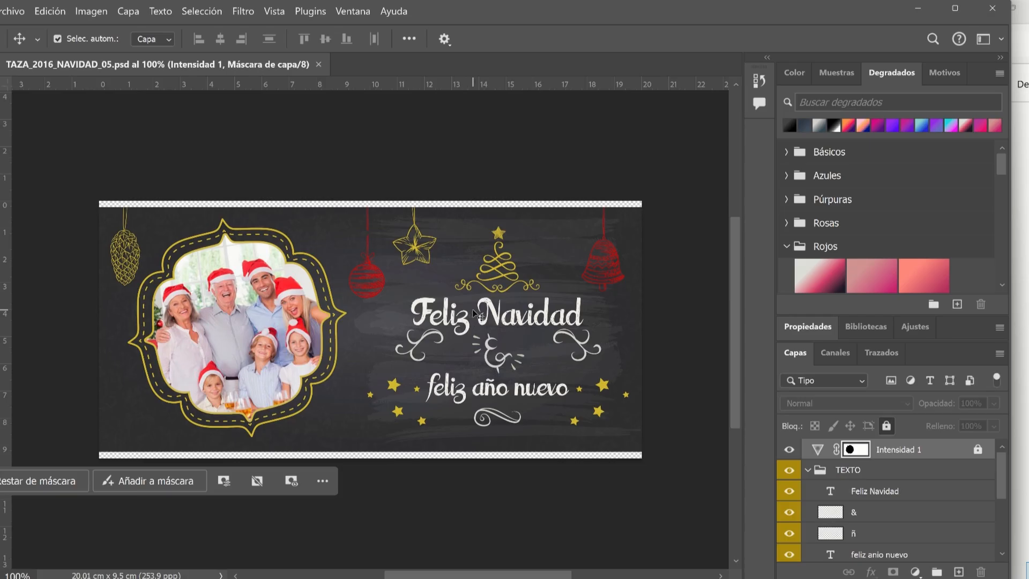
Change the "Feliz Navidad" heading to "Felices fiestas" and commit the transform of the tree ornament above it
click(516, 316)
double_click(519, 303)
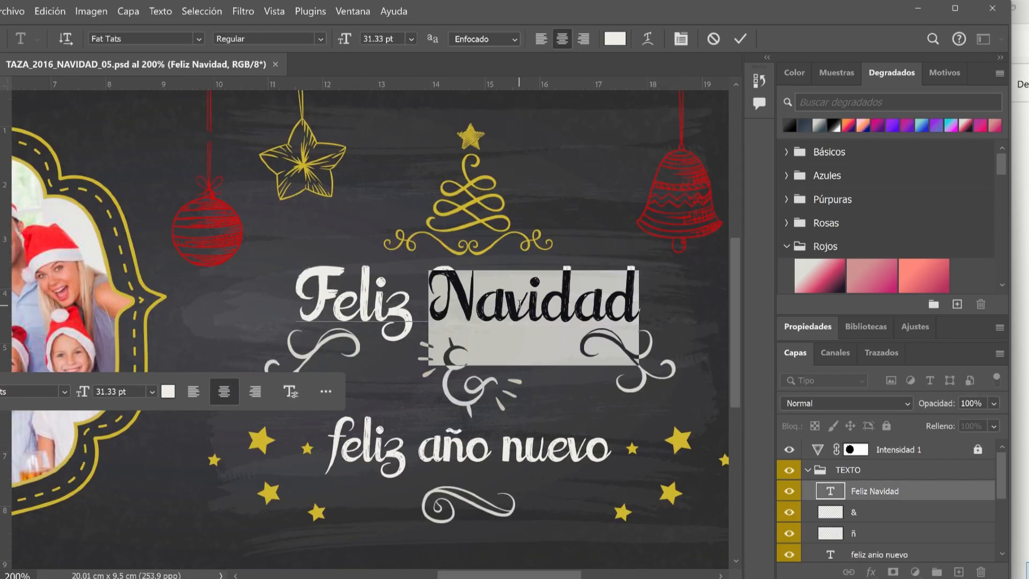
key(BackSpace)
key(BackSpace)
key(BackSpace)
text(ces fiestas)
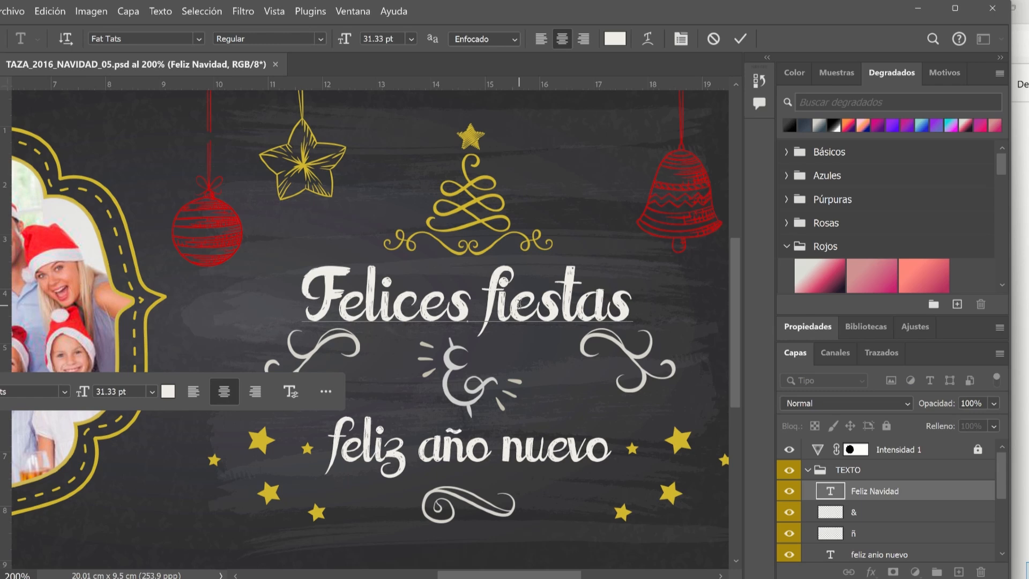
double_click(519, 303)
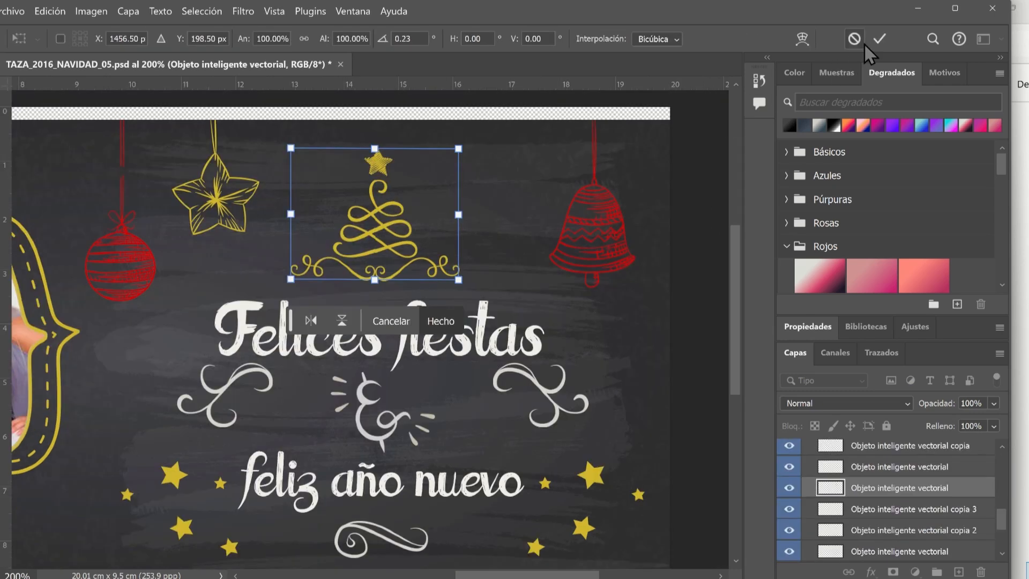
click(875, 38)
Quick-export the design as a PNG named "Navidad y año nuevo" in the Taza 11oz folder
click(12, 11)
mouse_move(107, 252)
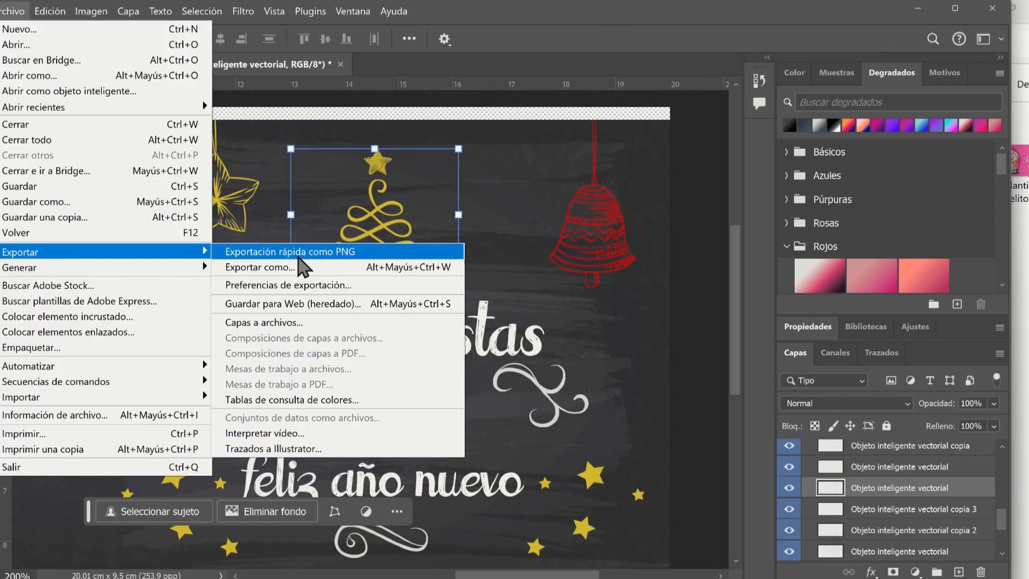
click(298, 253)
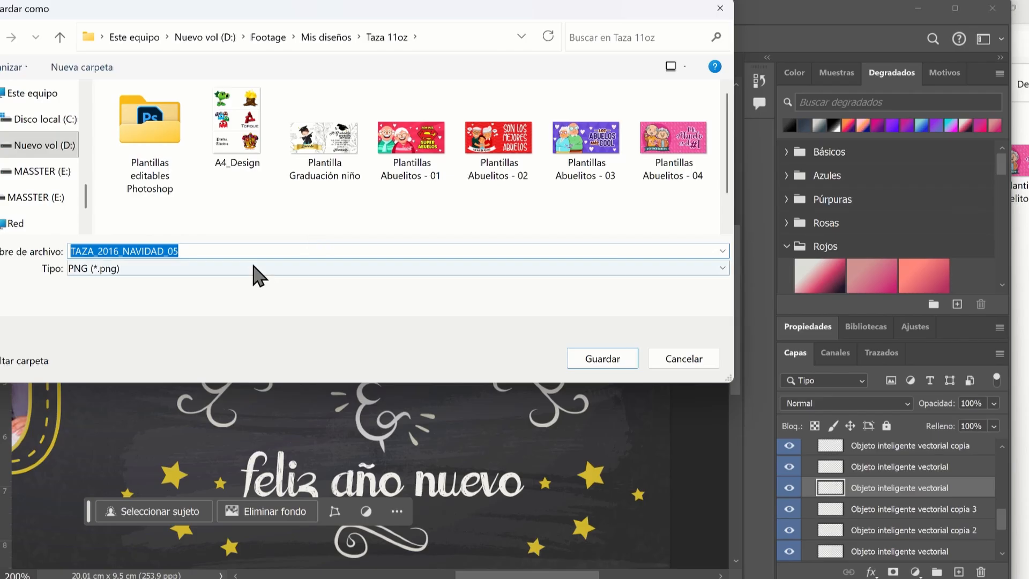
text(Navidad y año nuevo)
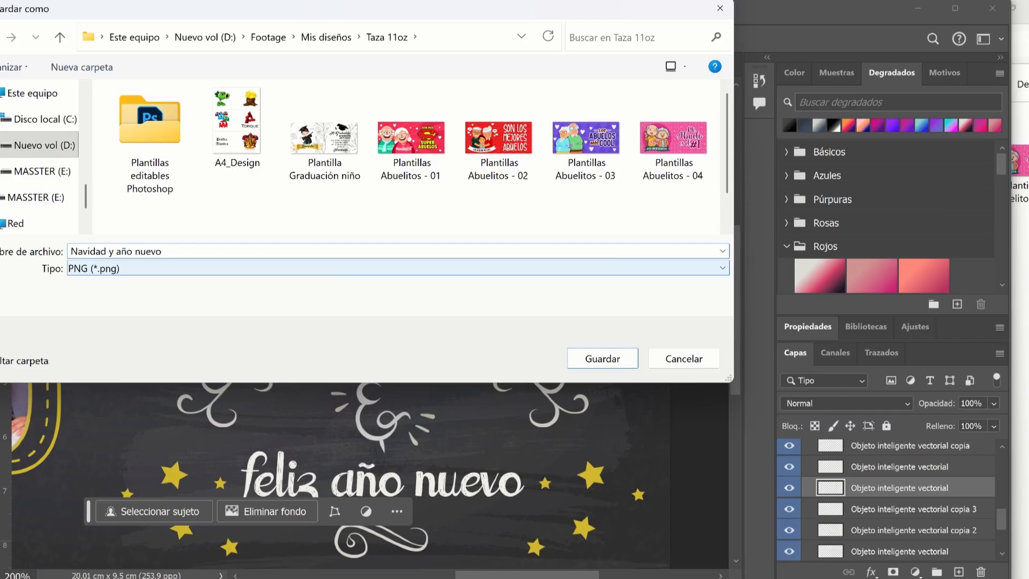
key(Return)
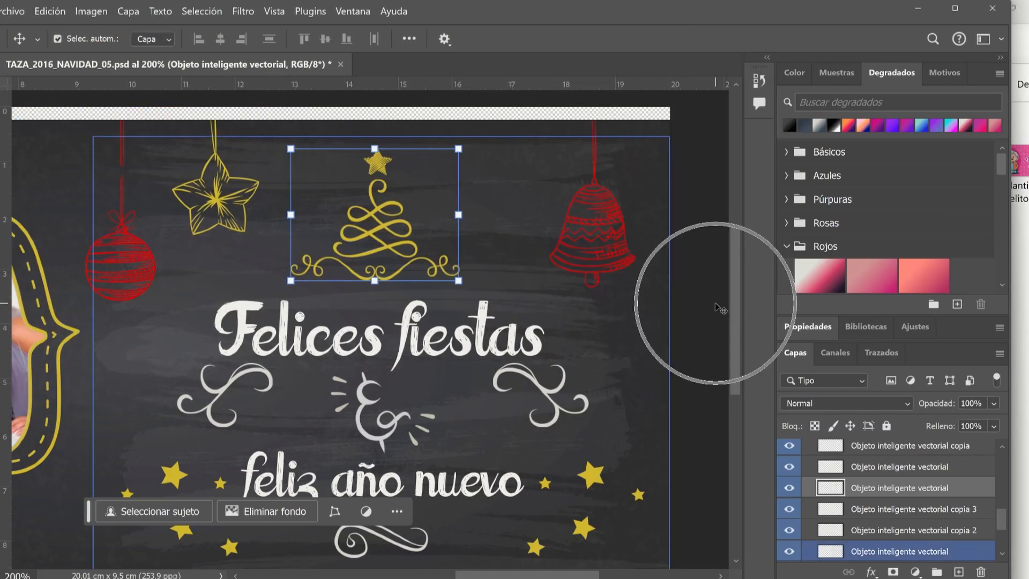
Switch back to Blender and bring the fronts of the three mugs into view
key(super)
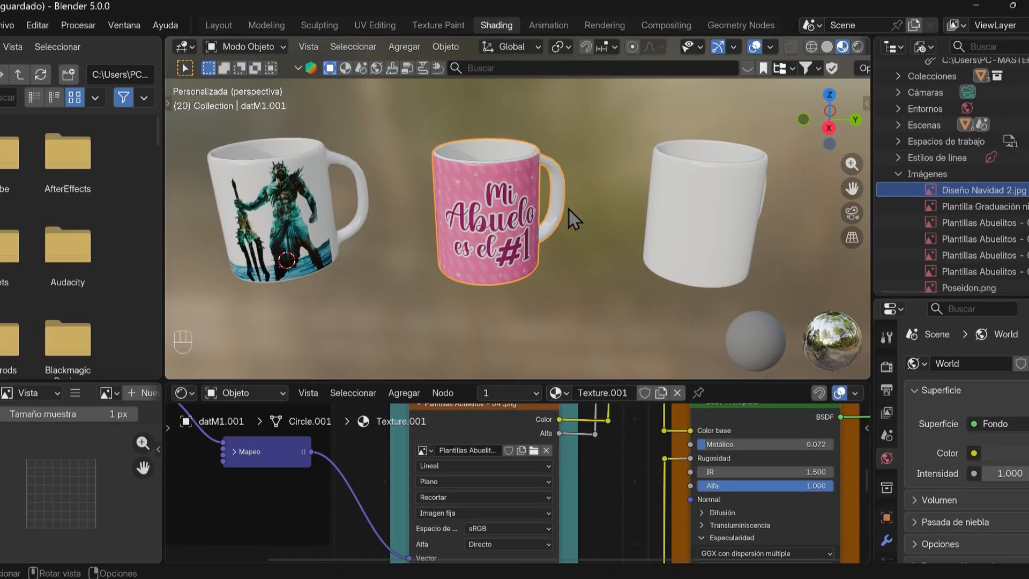
middle_drag(560, 224, 535, 231)
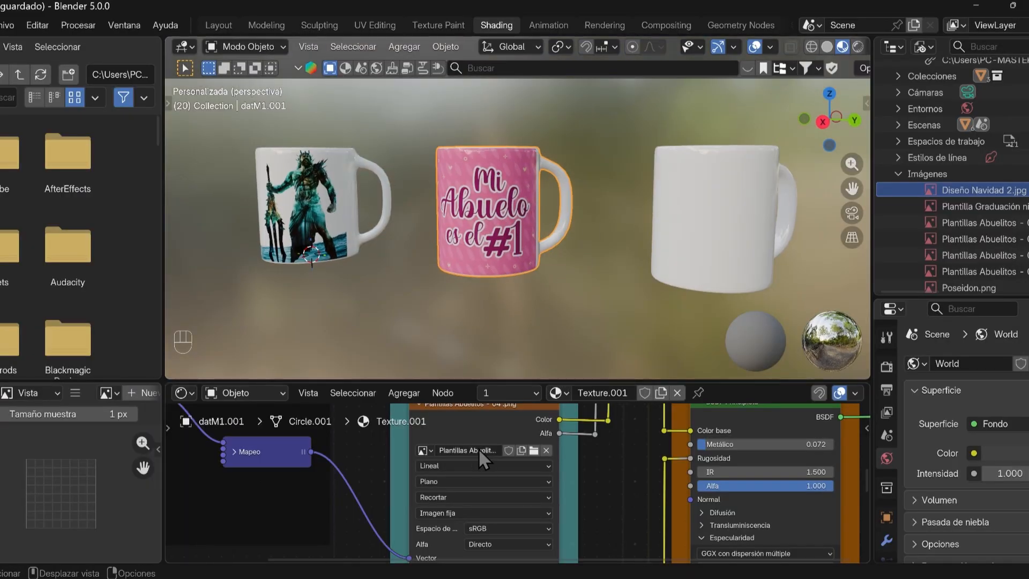
Load "Navidad y año nuevo.png" as the print image of the middle mug and view the design around it
click(534, 451)
click(282, 121)
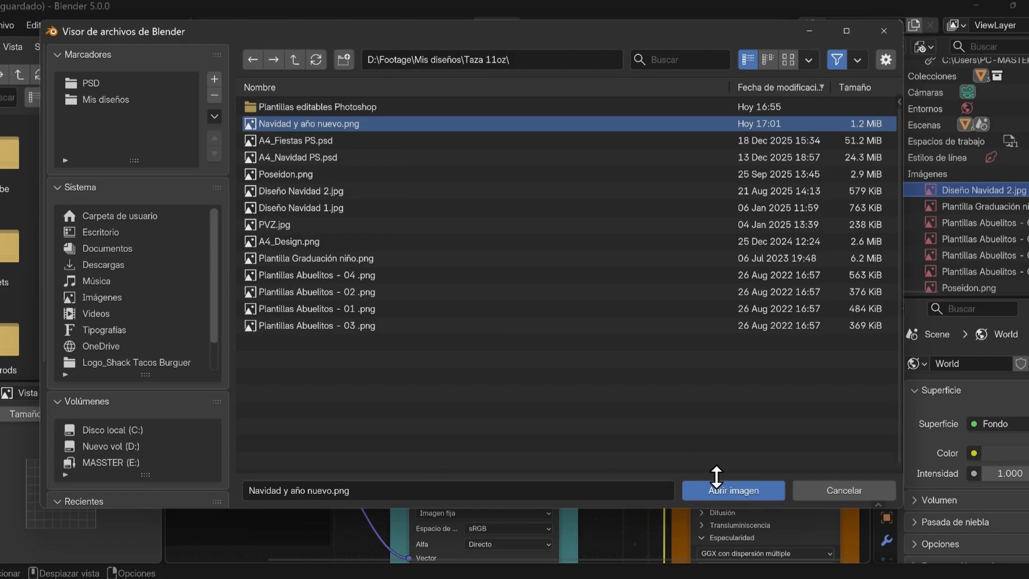
click(720, 488)
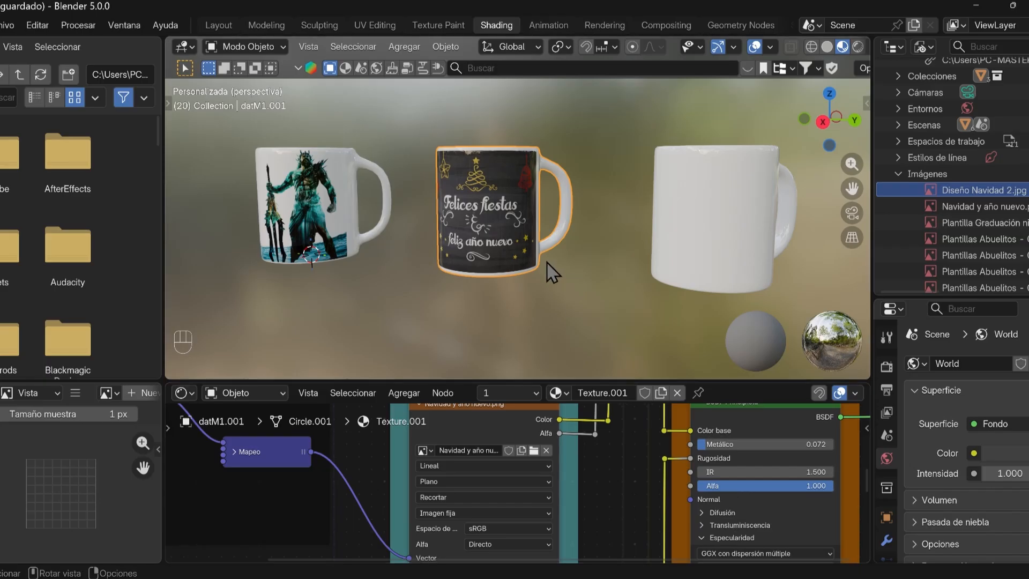
middle_drag(475, 233, 462, 169)
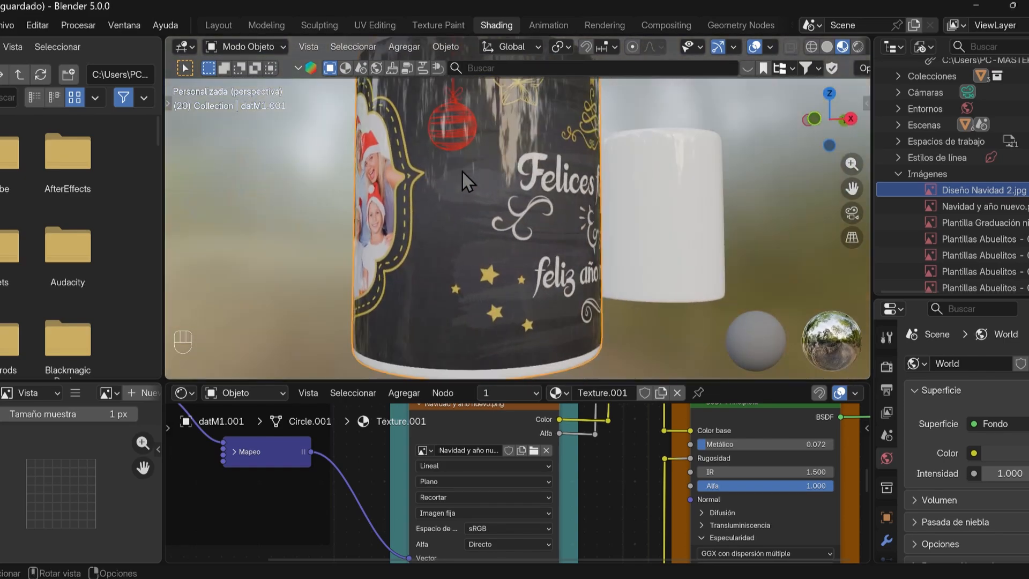
scroll(466, 172, down, 4)
middle_drag(612, 189, 501, 192)
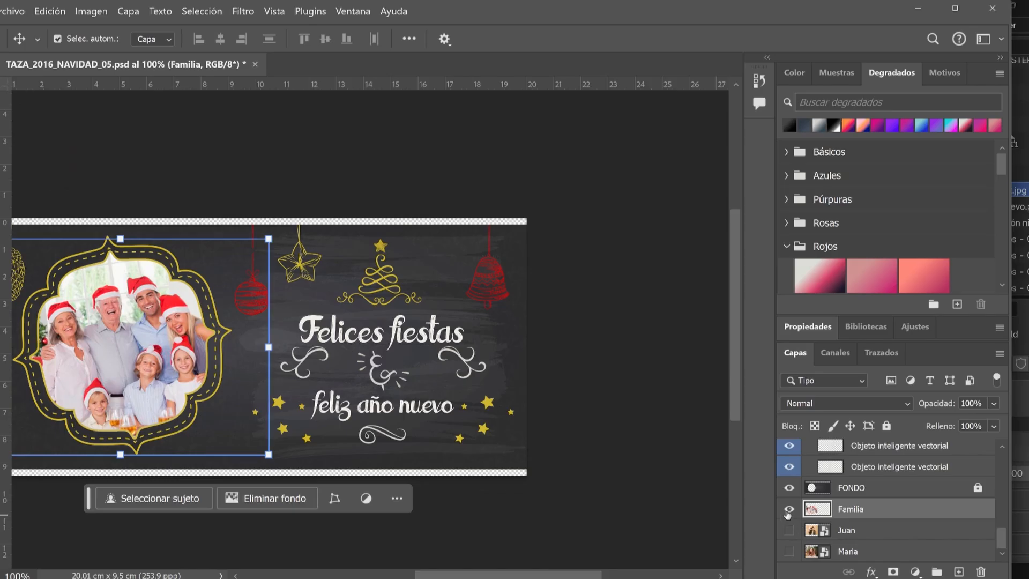
Switch to Photoshop, replace the family photo with the portrait of the man holding a hat, and append his first name to "Felices fiestas"
click(790, 509)
click(790, 530)
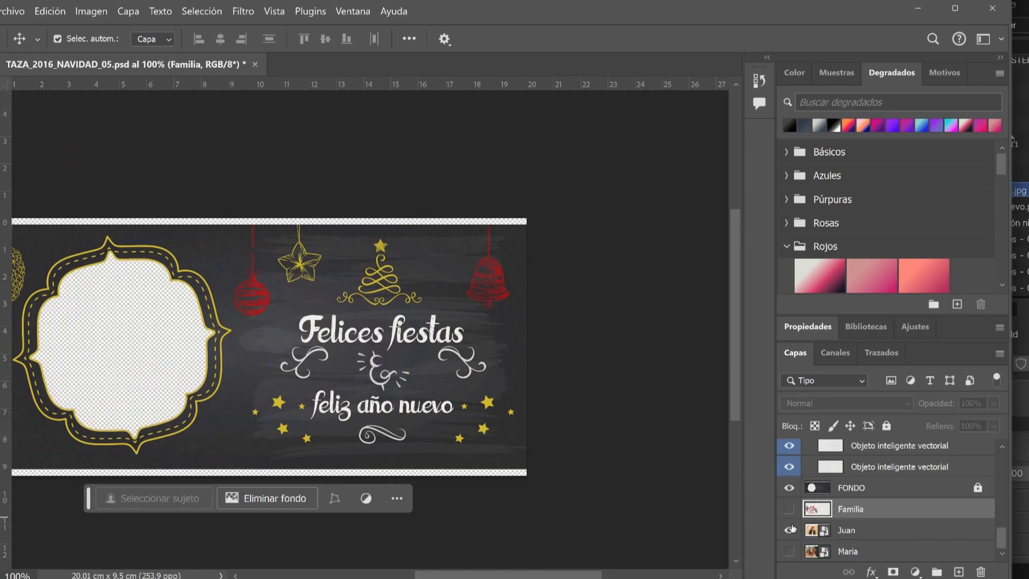
key(ctrl+plus)
double_click(622, 347)
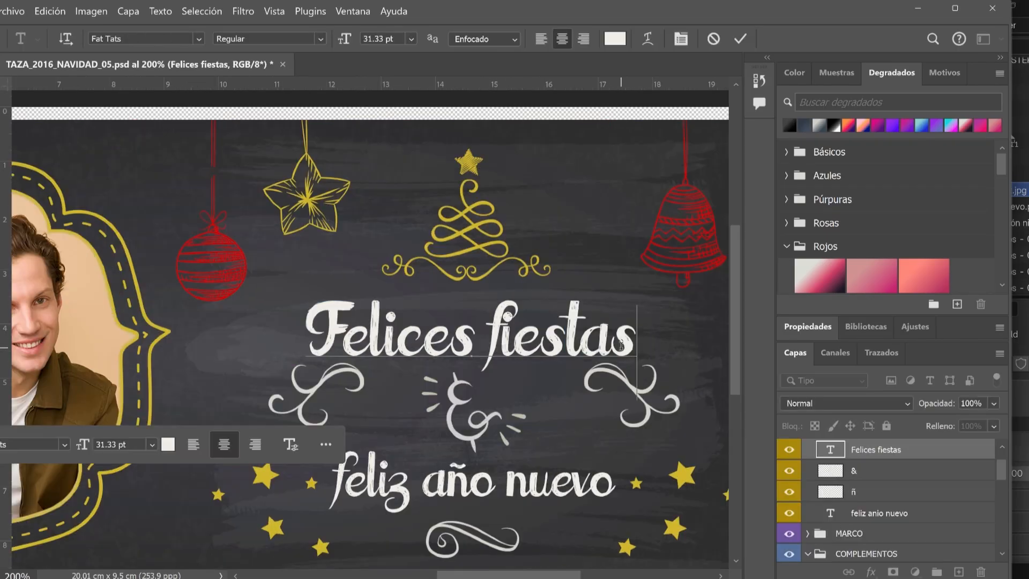
text(Juan)
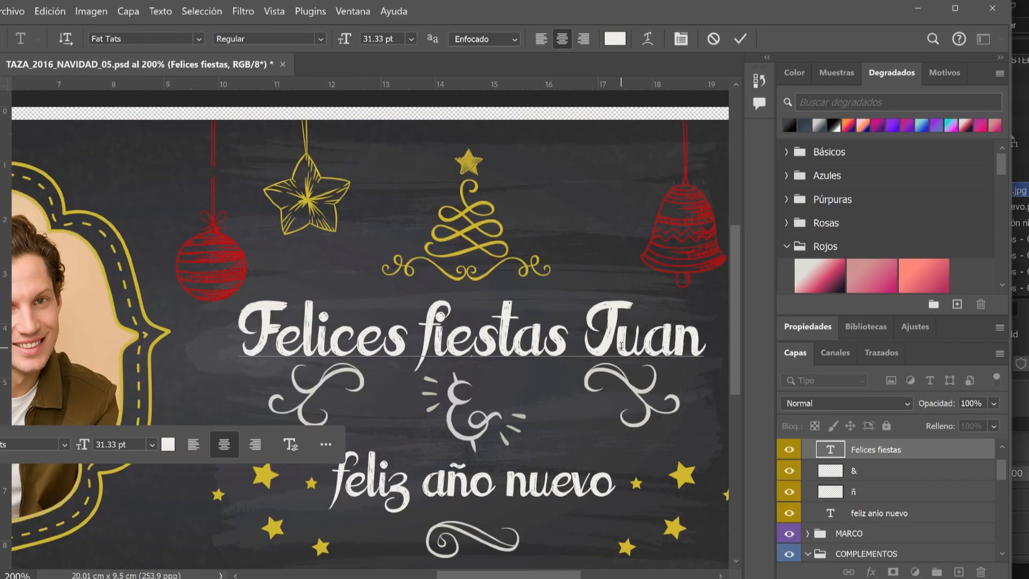
Quick-export the personalized design as a PNG, overwriting "Navidad y año nuevo" in the Taza 11oz folder
click(14, 11)
mouse_move(80, 249)
click(278, 248)
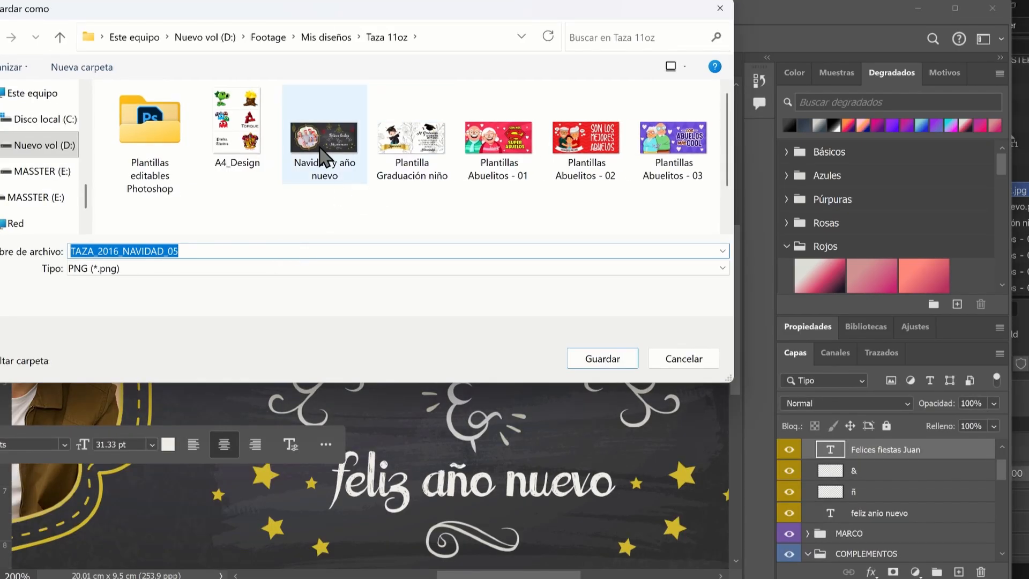
click(323, 157)
click(603, 359)
click(557, 298)
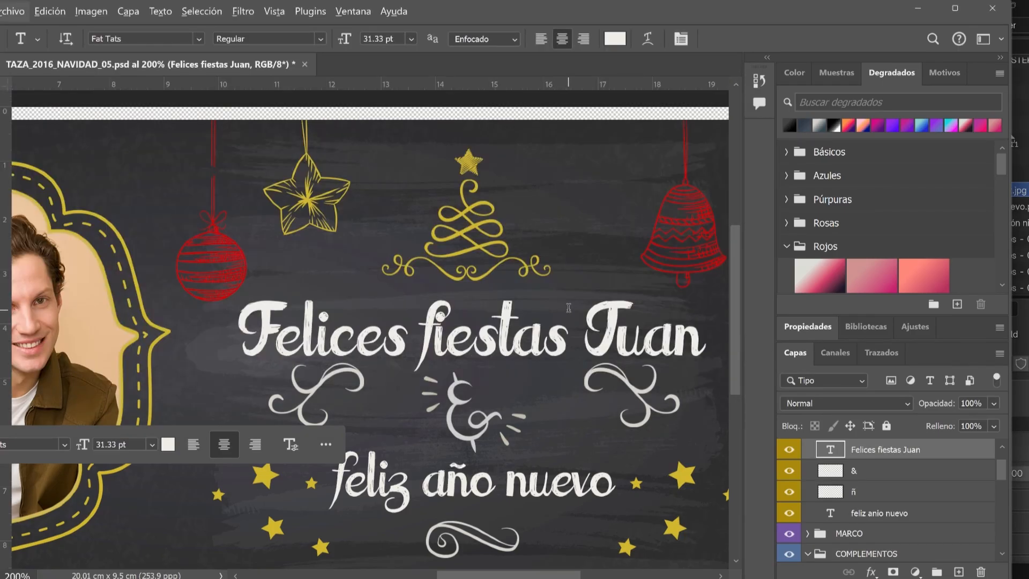
Switch back to Blender and bring the front of the middle mug into view
key(super)
click(698, 562)
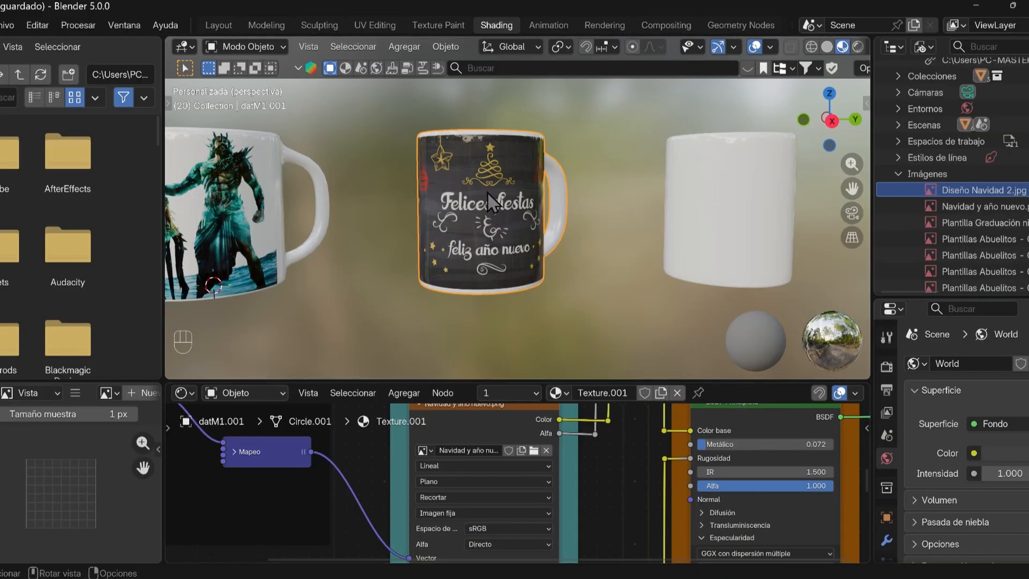
mouse_move(500, 224)
middle_down()
mouse_move(552, 212)
mouse_move(652, 275)
mouse_move(503, 225)
mouse_move(477, 186)
mouse_move(488, 189)
mouse_move(500, 243)
middle_up()
scroll(477, 186, up, 2)
scroll(477, 185, down, 3)
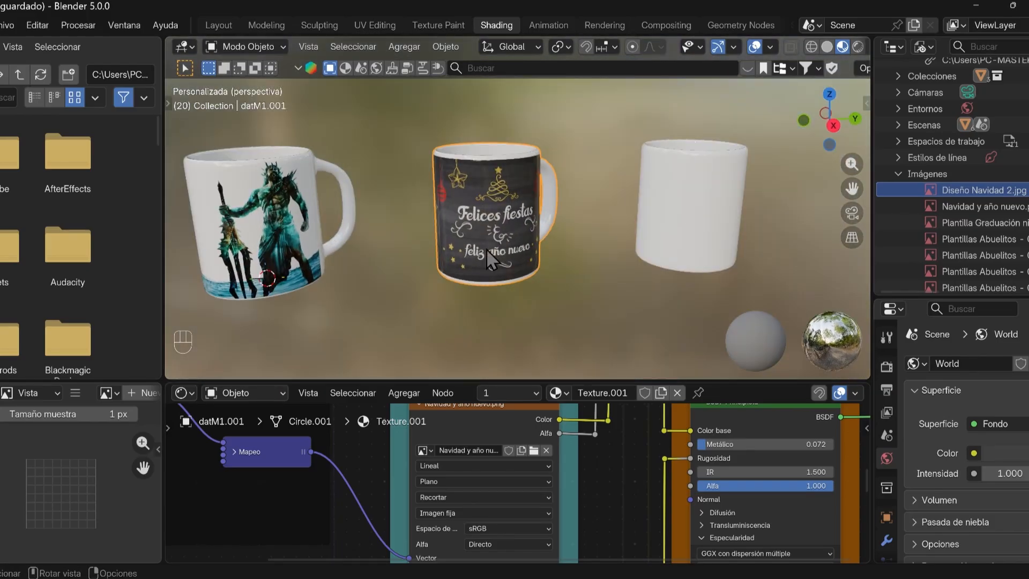
Show the print texture "Navidad y año nuevo.png" in the image editor, reload it from disk, and inspect the middle mug's print up close
drag(501, 380, 492, 278)
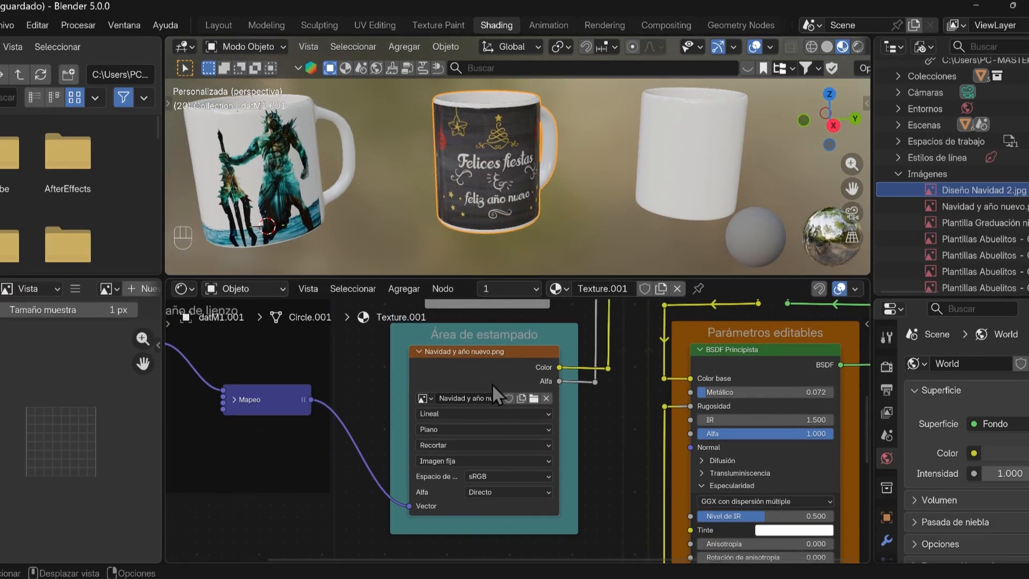
click(469, 351)
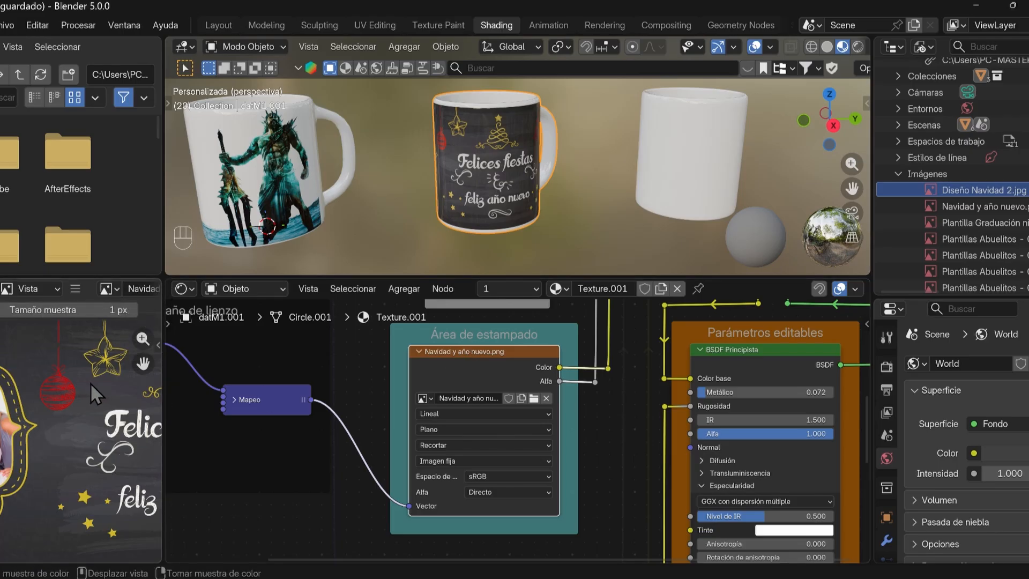
drag(162, 256, 312, 256)
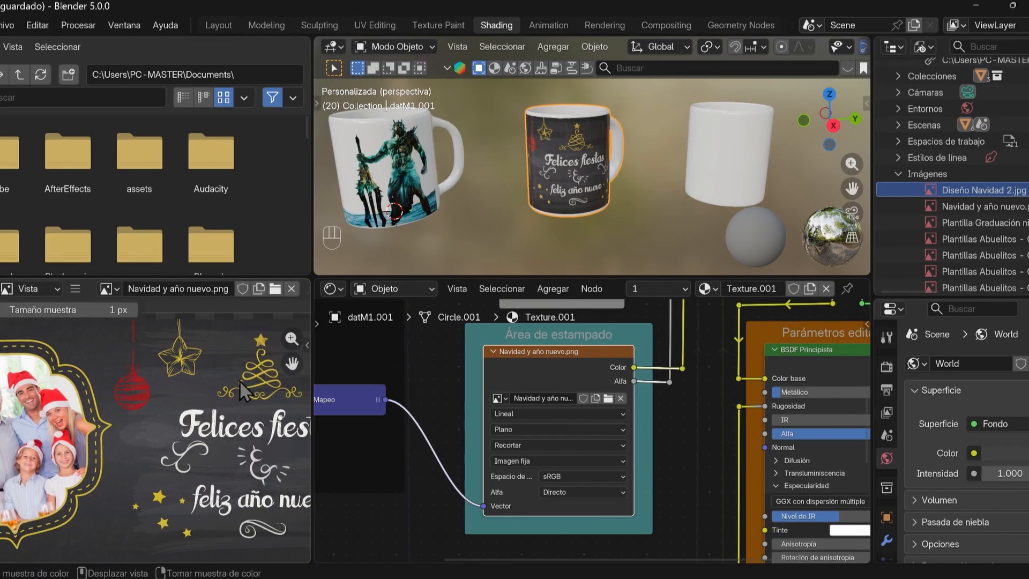
key(n)
click(301, 415)
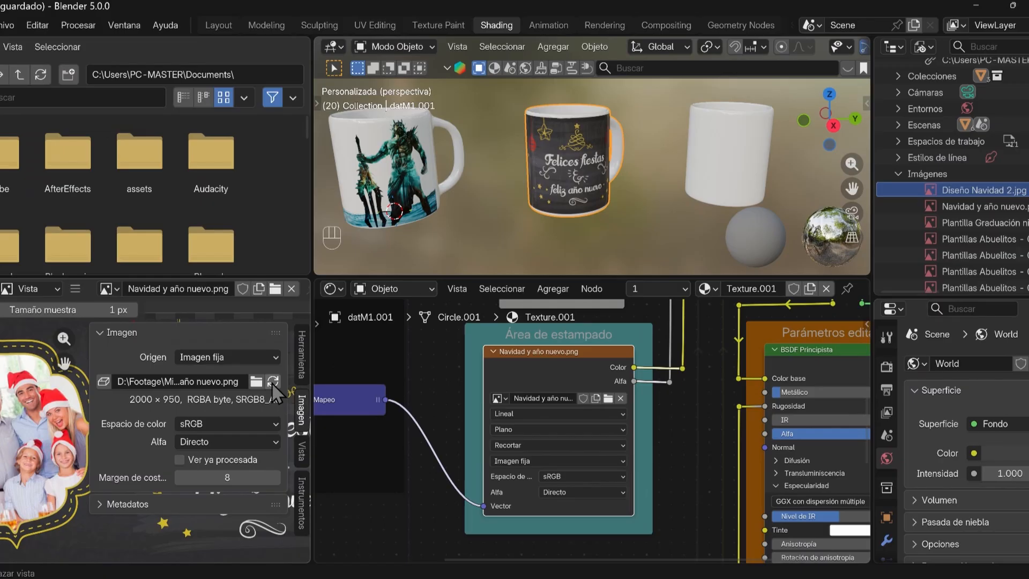
click(271, 381)
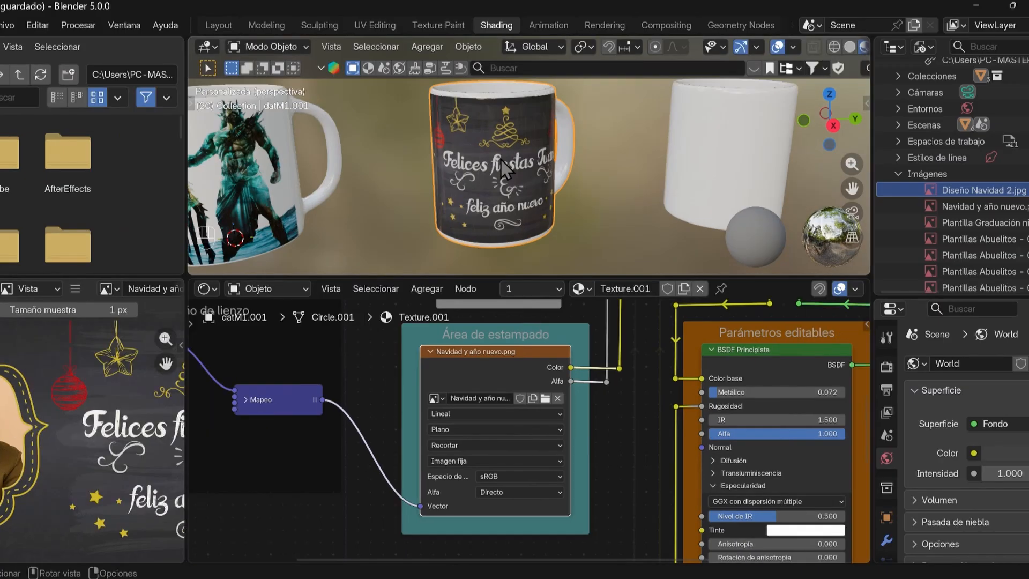
scroll(494, 152, up, 8)
scroll(539, 161, down, 5)
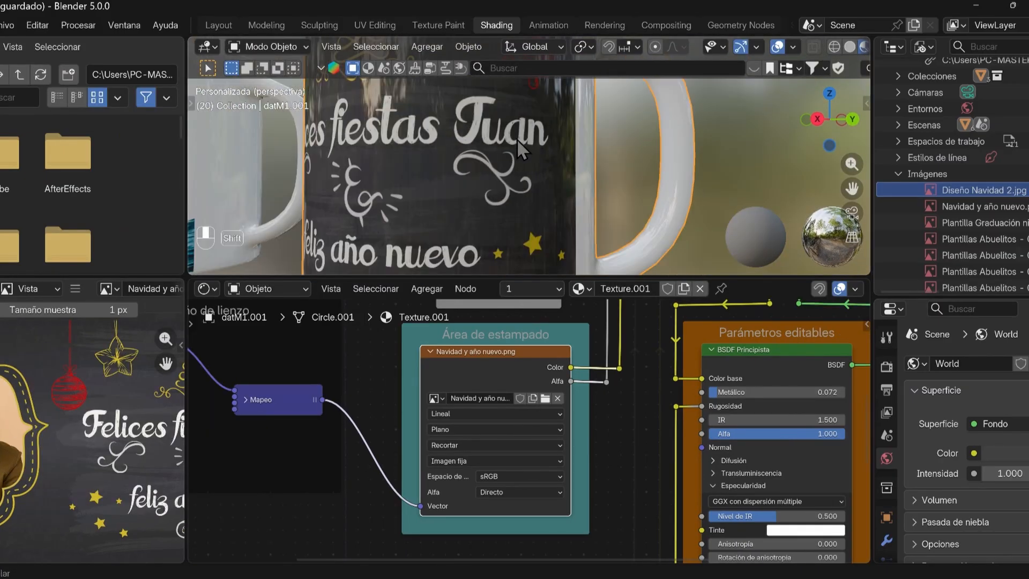
drag(551, 277, 550, 404)
middle_drag(501, 268, 545, 266)
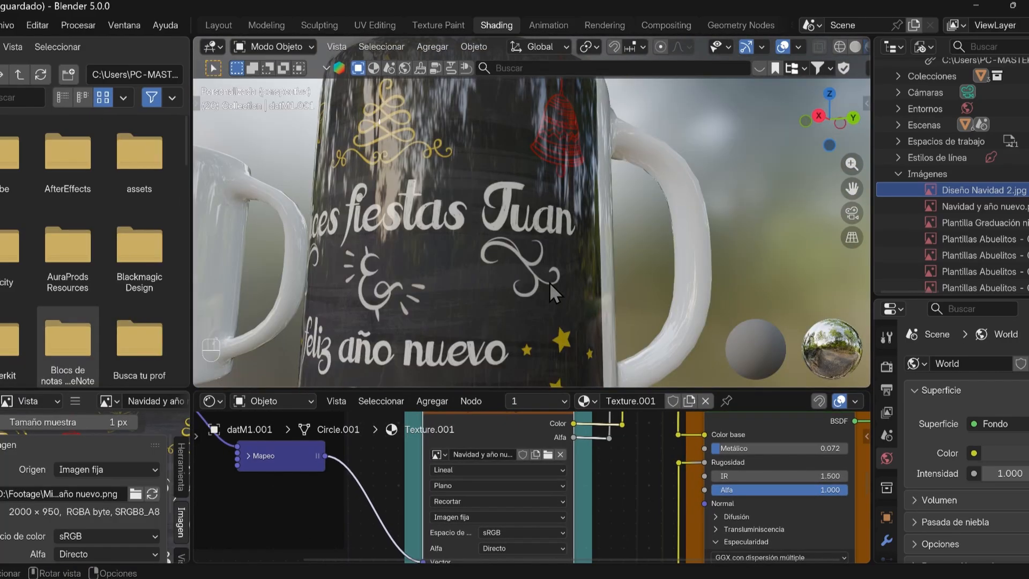
Switch to Photoshop and stretch all the layers vertically to 105.55% so the artwork covers the transparent strips along the canvas edges
key(super)
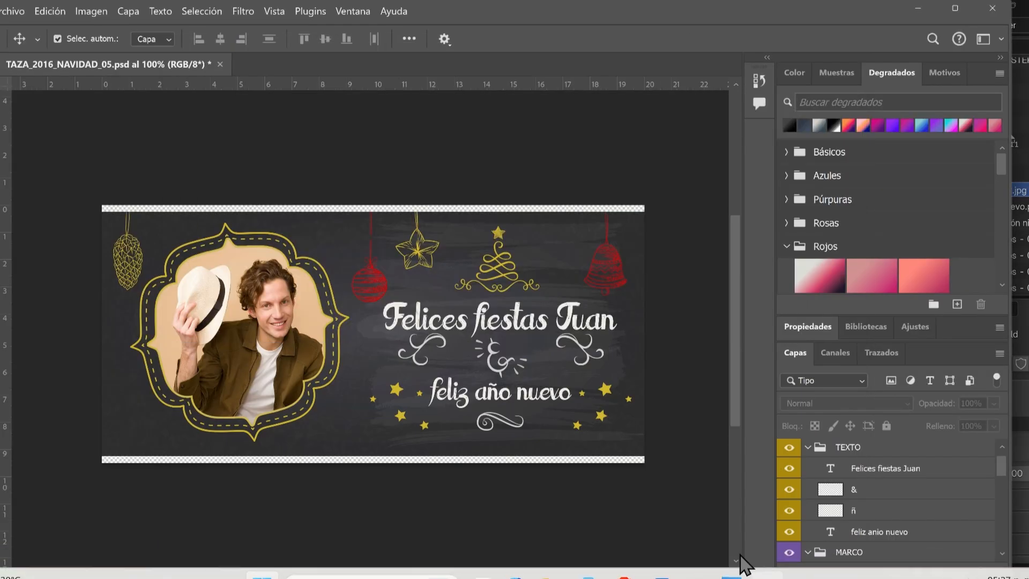
key(ctrl+alt+a)
alt+drag(373, 452, 373, 461)
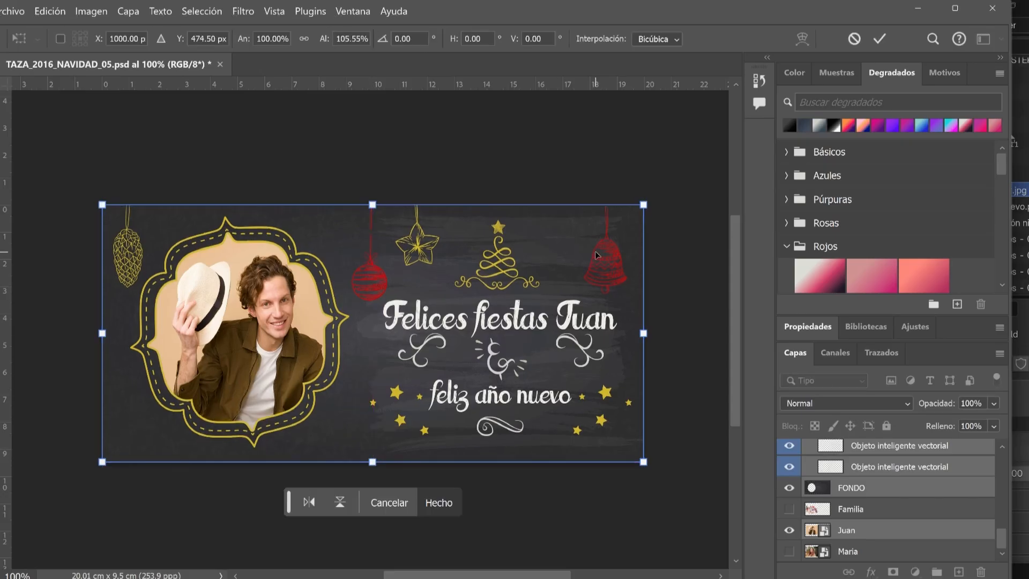
click(880, 38)
click(681, 140)
Quick-export the stretched design as a PNG, replacing the existing "Navidad y año nuevo" file
click(14, 11)
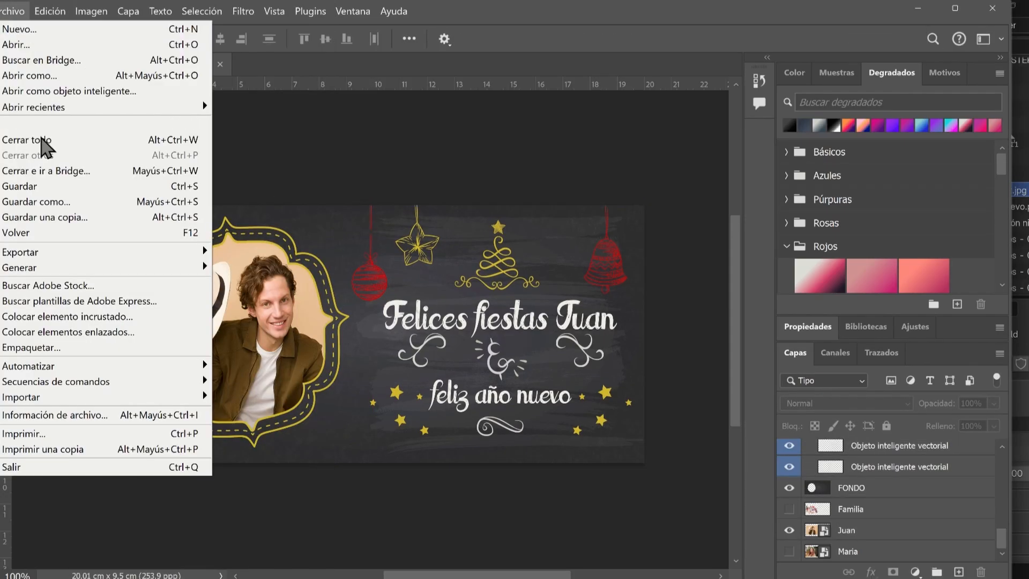
mouse_move(75, 252)
click(323, 250)
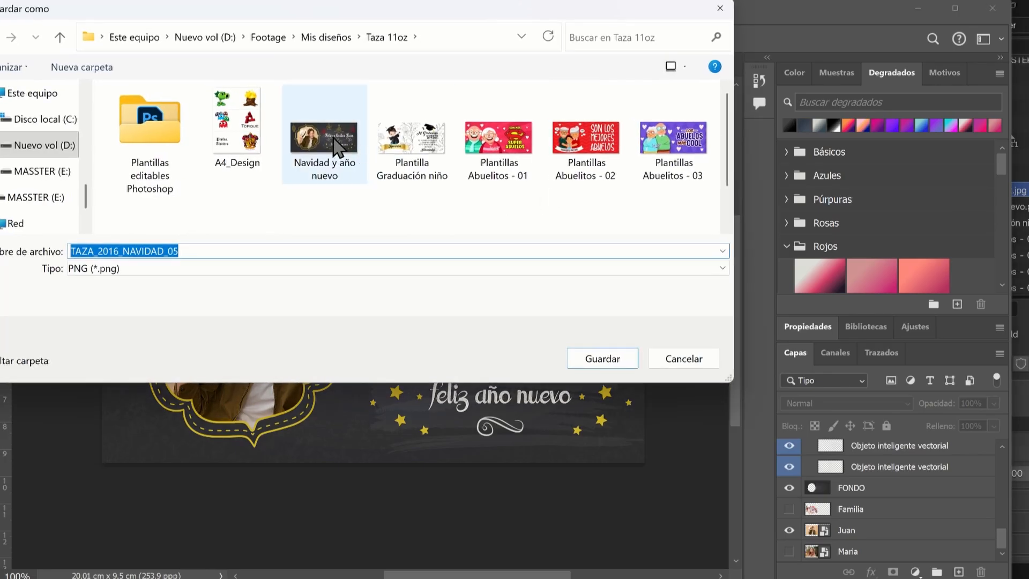
click(333, 138)
click(602, 358)
click(562, 301)
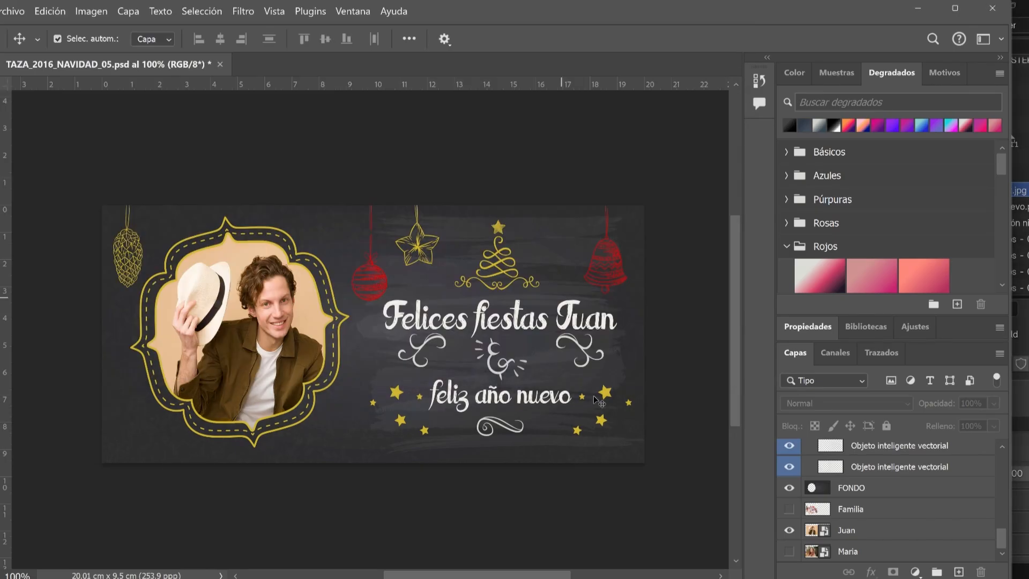
Return to Blender and reload the middle mug's print image from disk
key(super)
click(695, 561)
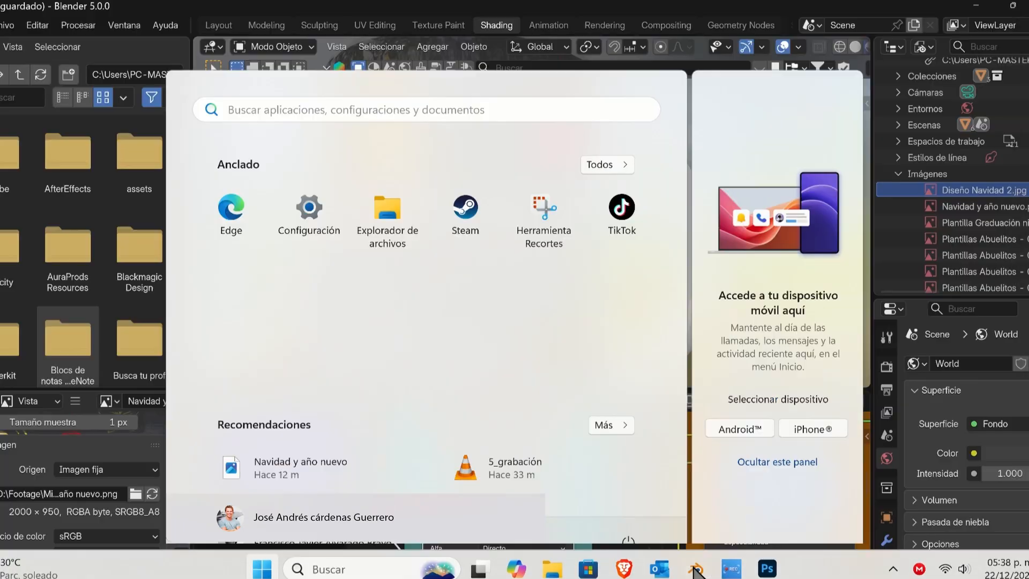
scroll(547, 153, down, 1)
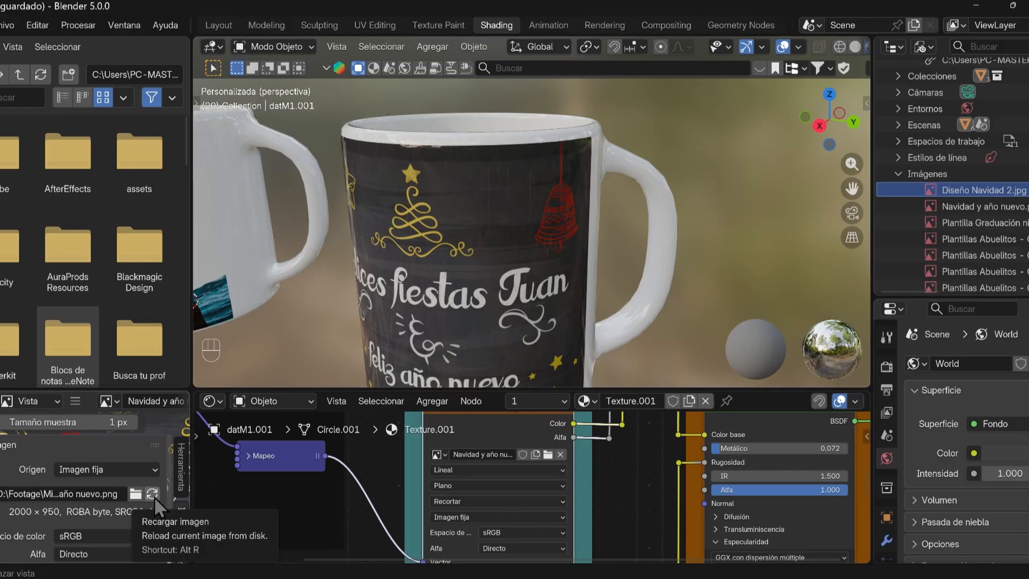
click(153, 493)
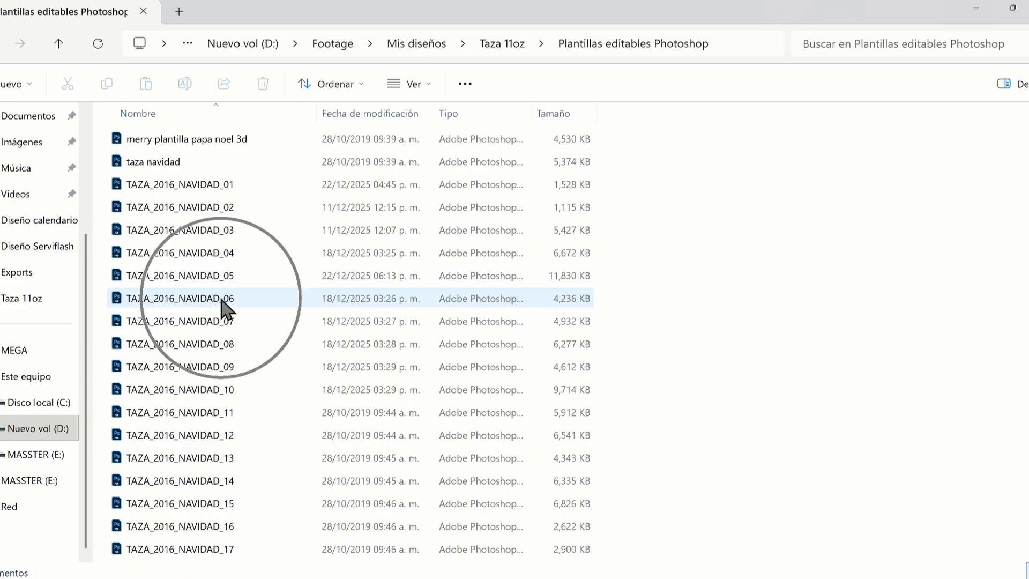
Open the template TAZA_2016_NAVIDAD_06 in Photoshop, keeping its embedded color profile
double_click(224, 304)
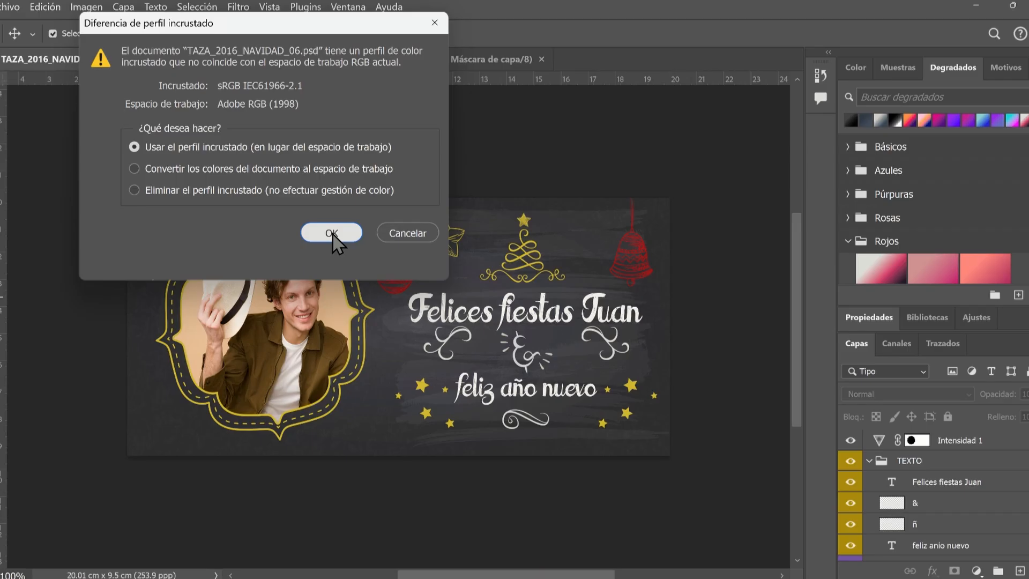
click(334, 232)
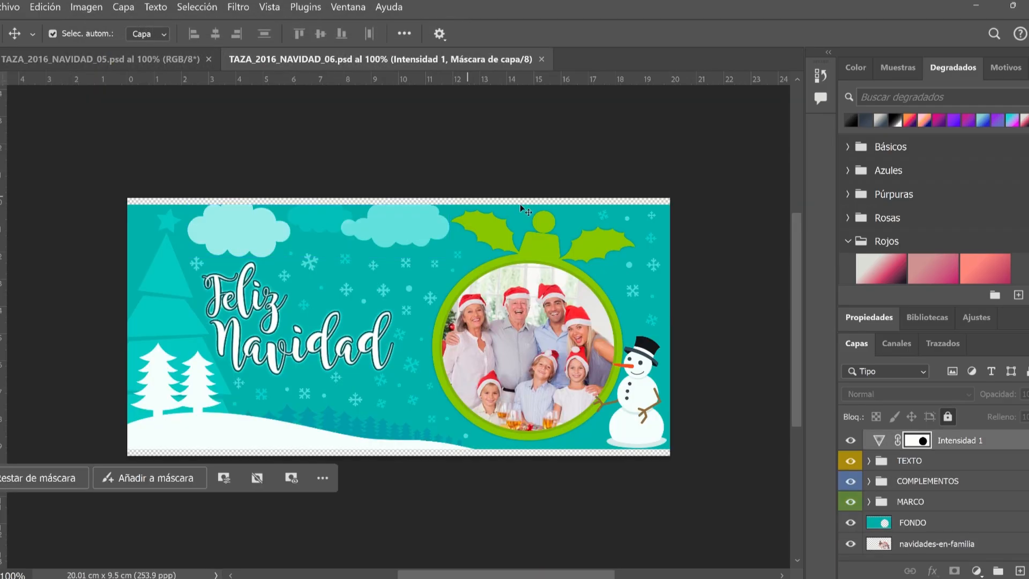
Move the snowman to the left side of the round photo frame and save the template
scroll(600, 354, down, 1)
drag(634, 372, 416, 363)
click(8, 7)
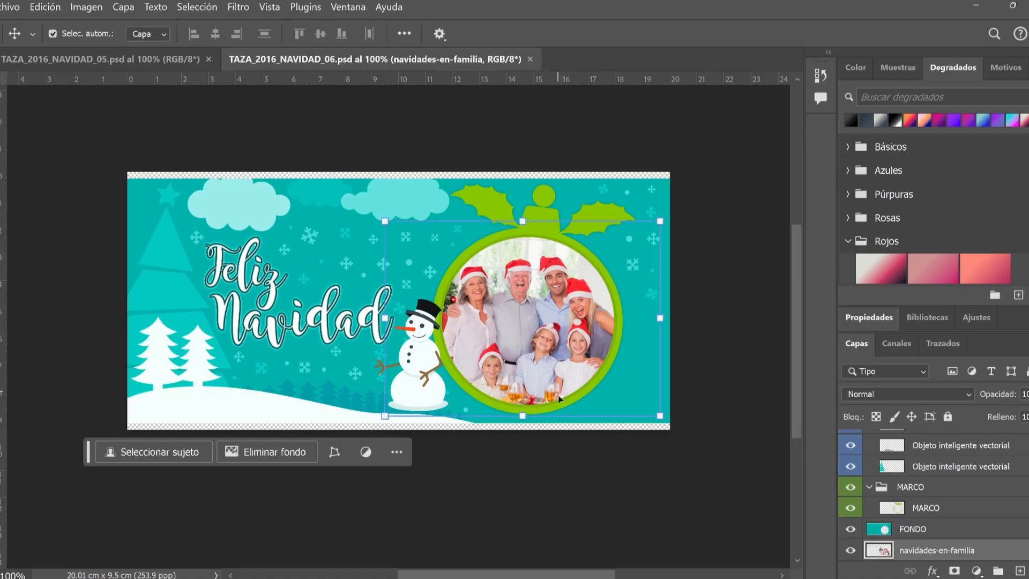
Switch to Blender, load TAZA_2016_NAVIDAD_06.psd directly as the middle mug's print image, and view it around the mug
key(super)
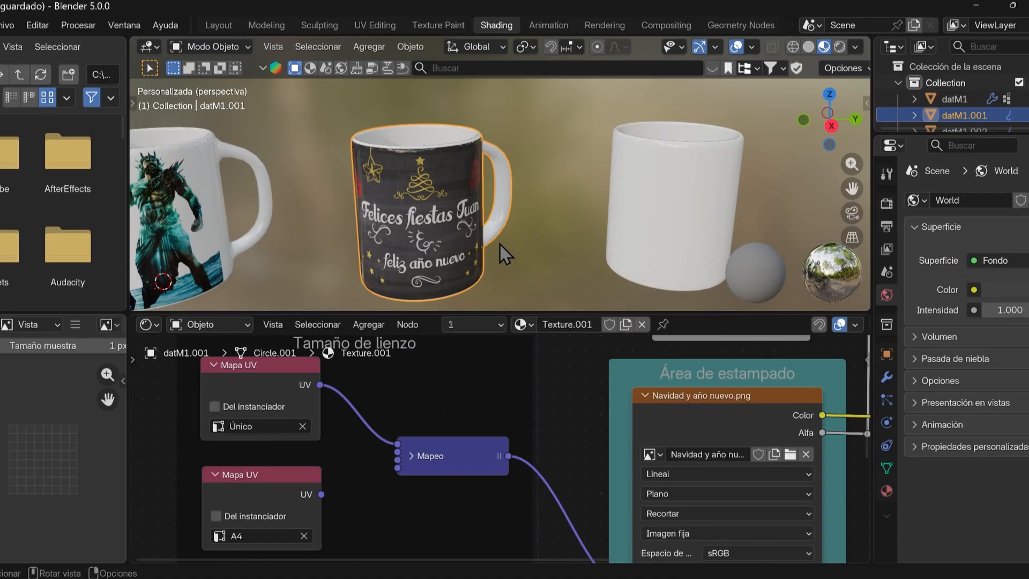
middle_drag(500, 243, 484, 180)
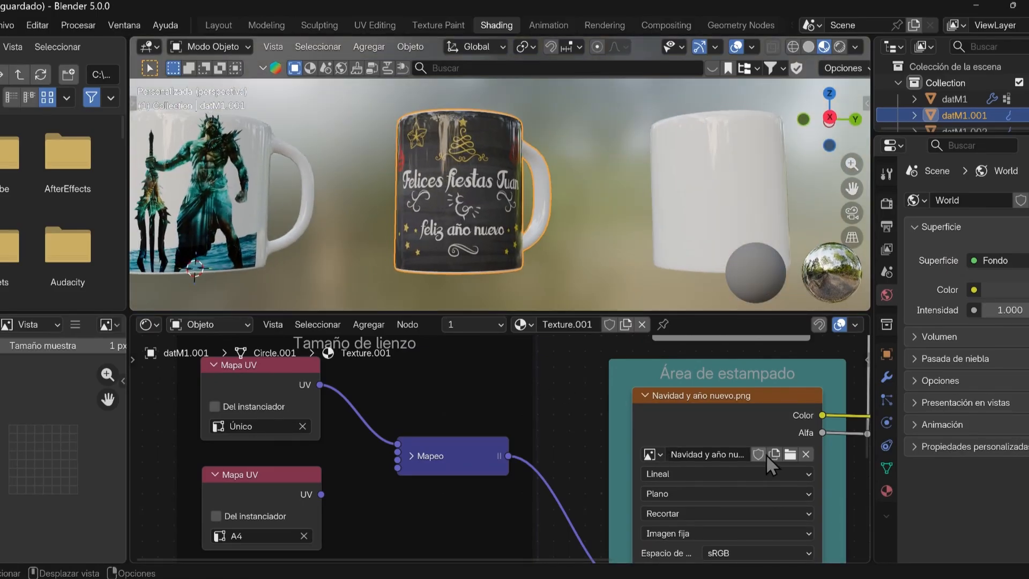
click(790, 454)
double_click(292, 104)
click(300, 106)
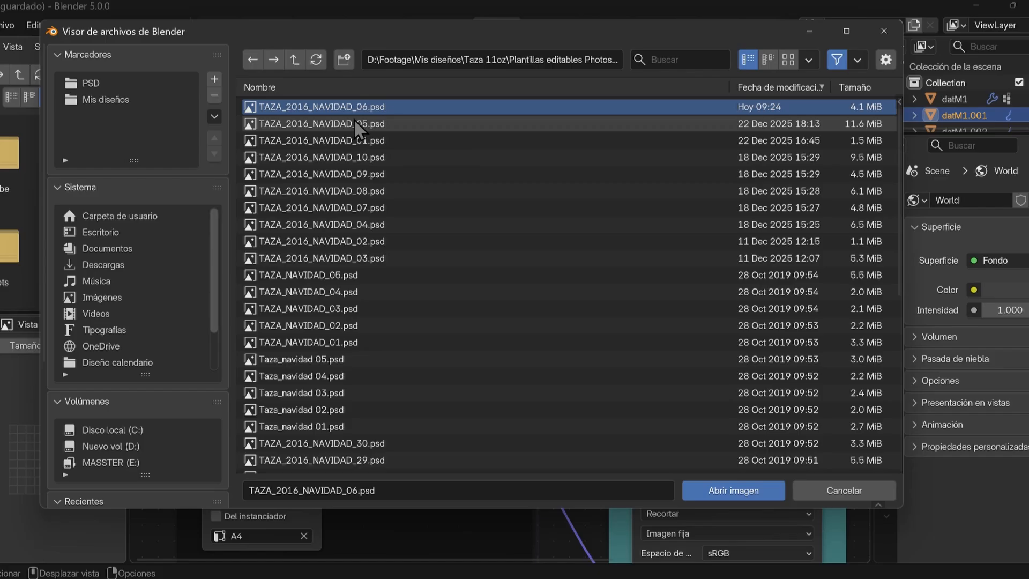
click(745, 490)
scroll(509, 230, up, 5)
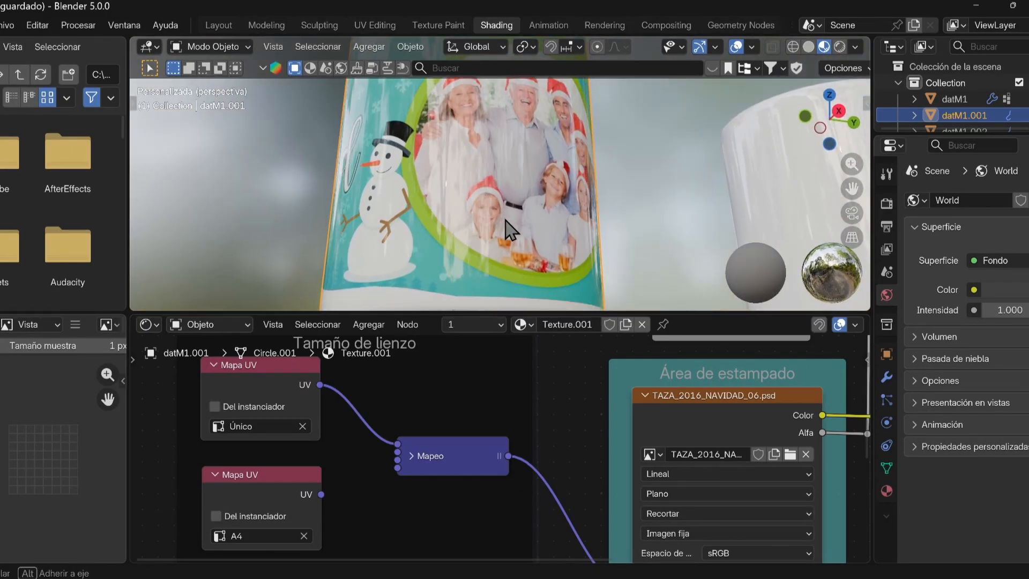
scroll(507, 219, down, 5)
middle_drag(506, 177, 575, 320)
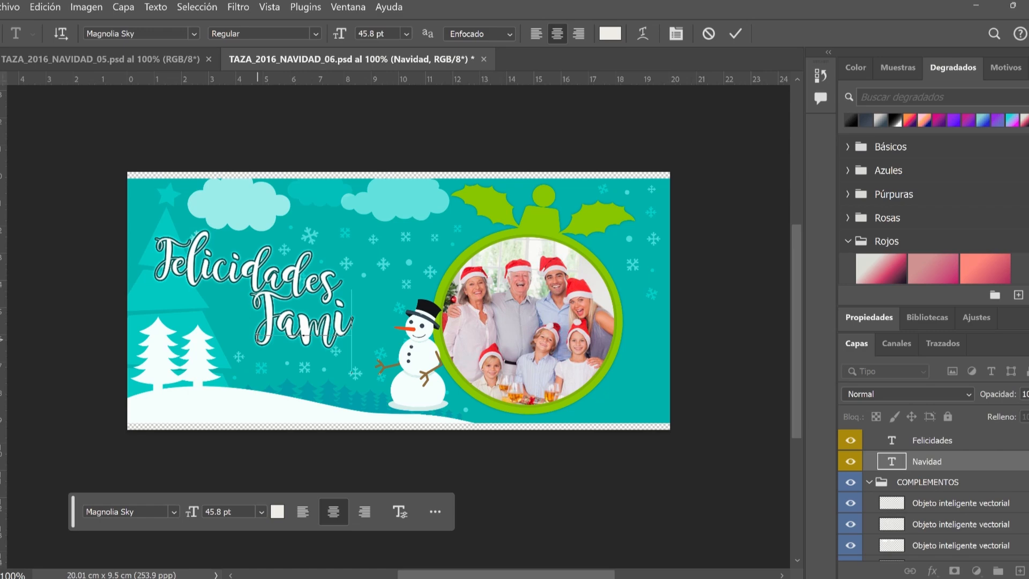
Finish replacing the word Navidad with Familia in the template's greeting and save the template
text(lia)
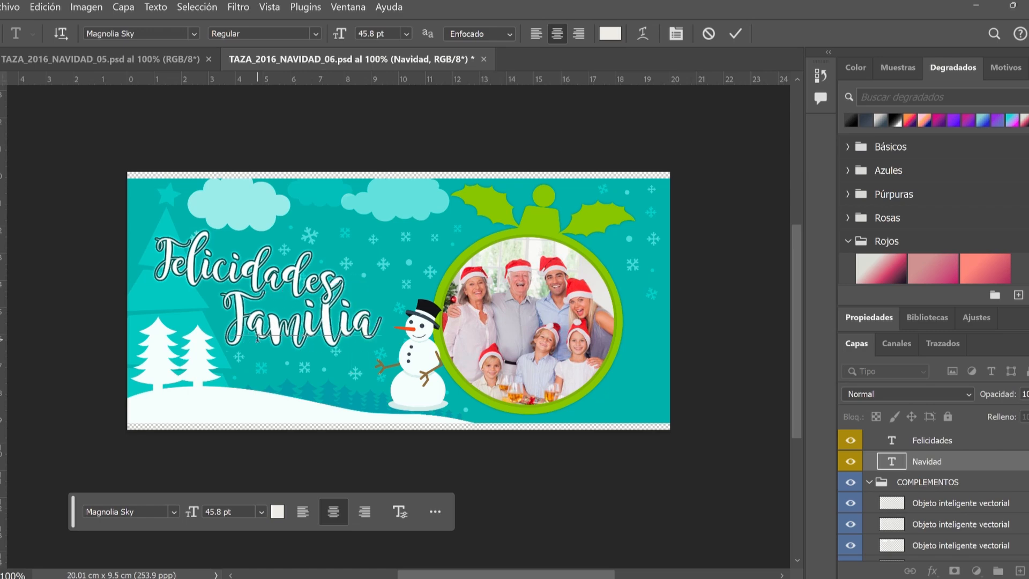
click(11, 7)
click(46, 174)
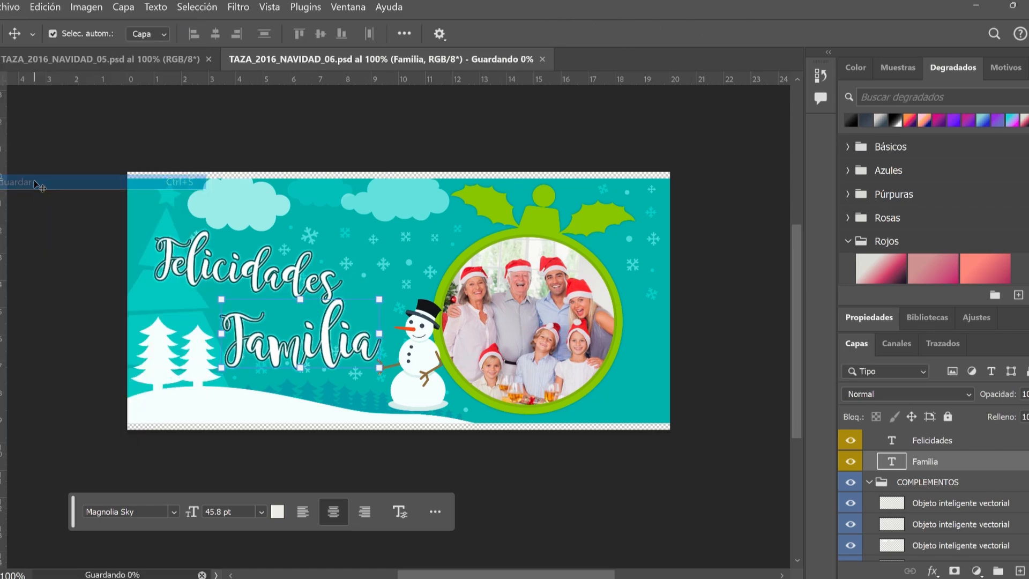
Switch to Blender, reload the middle mug's print image from disk, and rotate the mug to show the greeting and snowman
key(super)
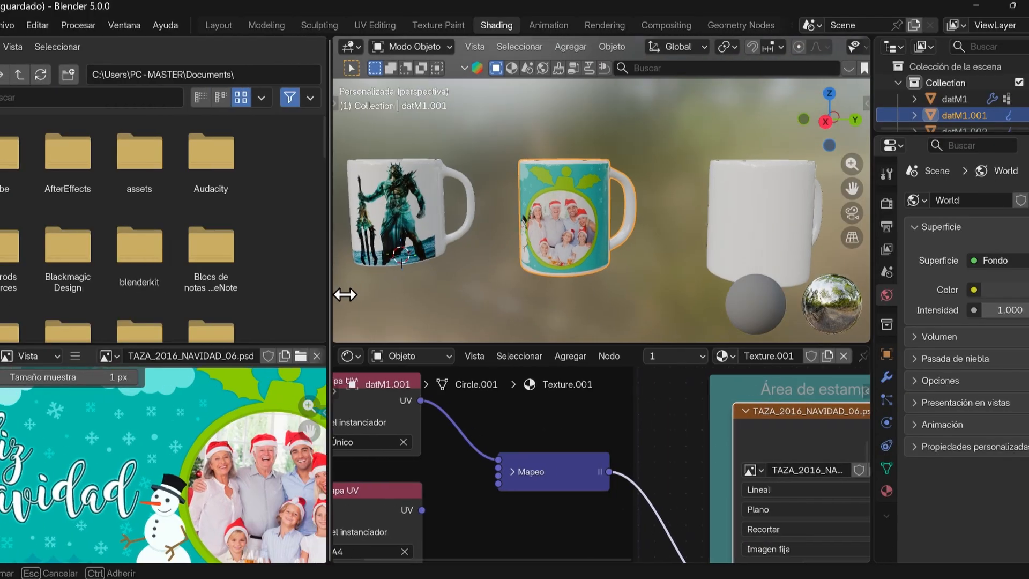
key(n)
click(343, 468)
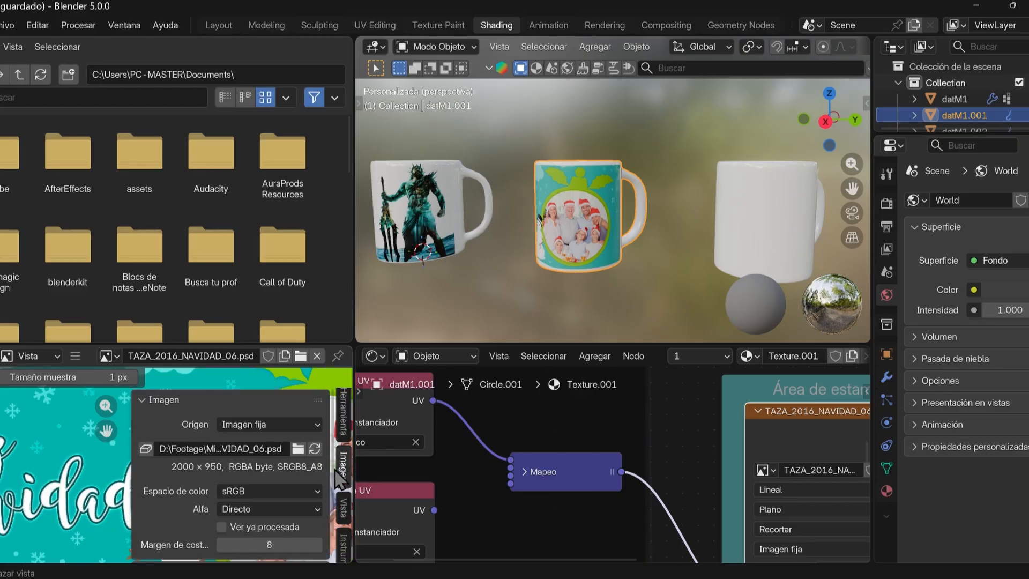
click(314, 448)
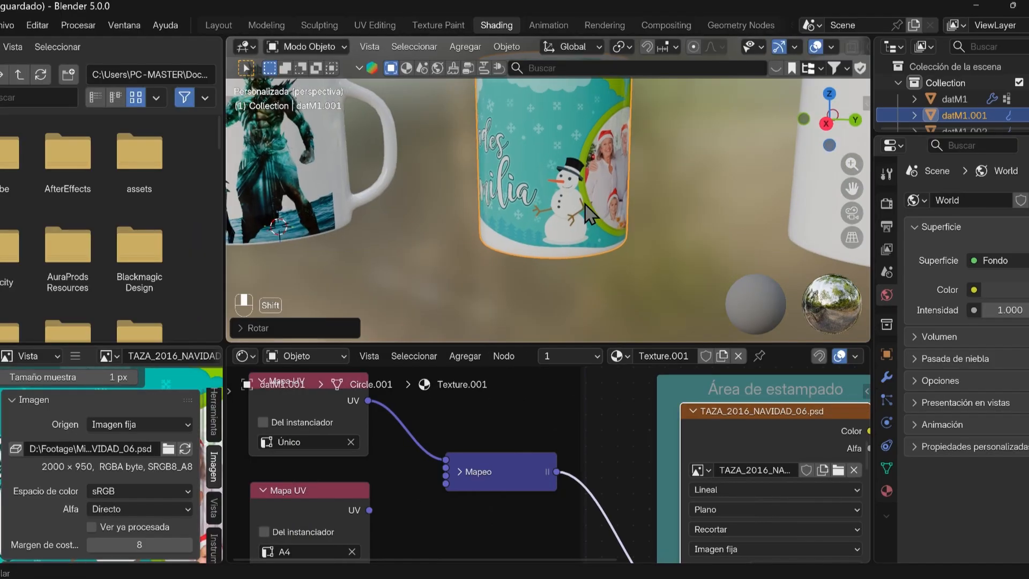
key(r)
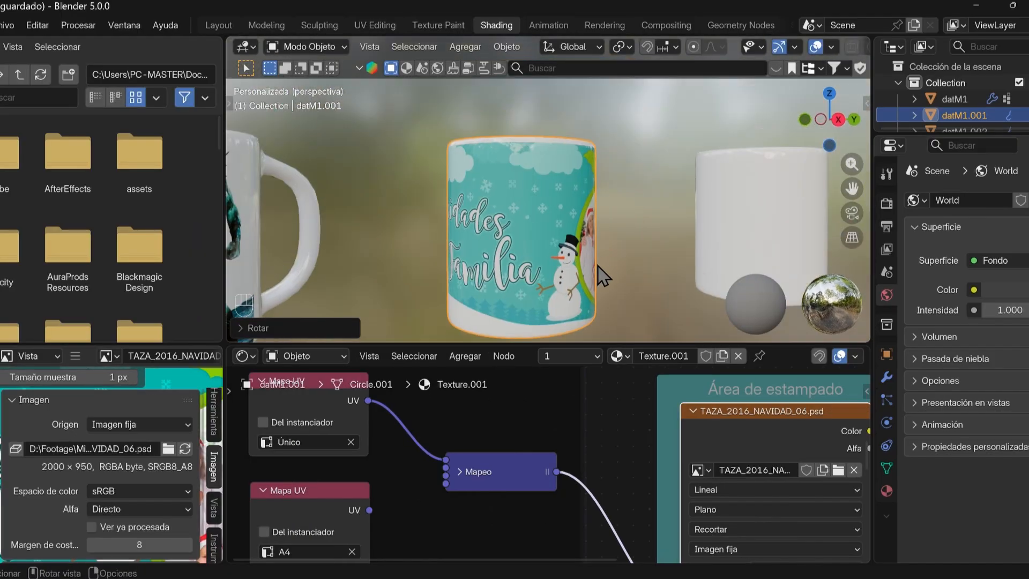
scroll(586, 280, up, 3)
scroll(584, 275, down, 3)
middle_drag(583, 276, 593, 330)
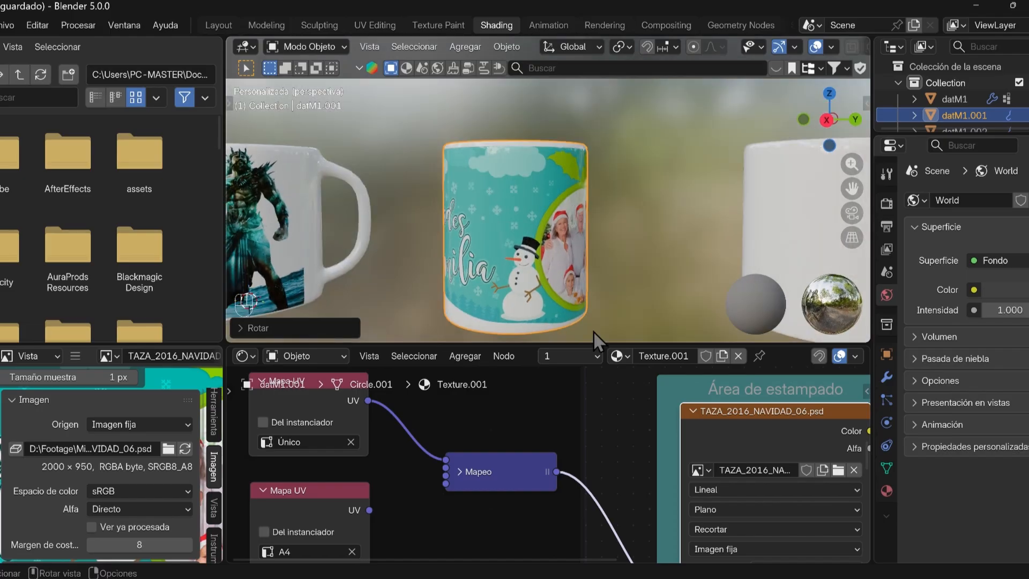
Return to Photoshop, squash the whole TAZA_2016_NAVIDAD_06 design vertically about its center at full width, and save the template
key(super)
click(766, 562)
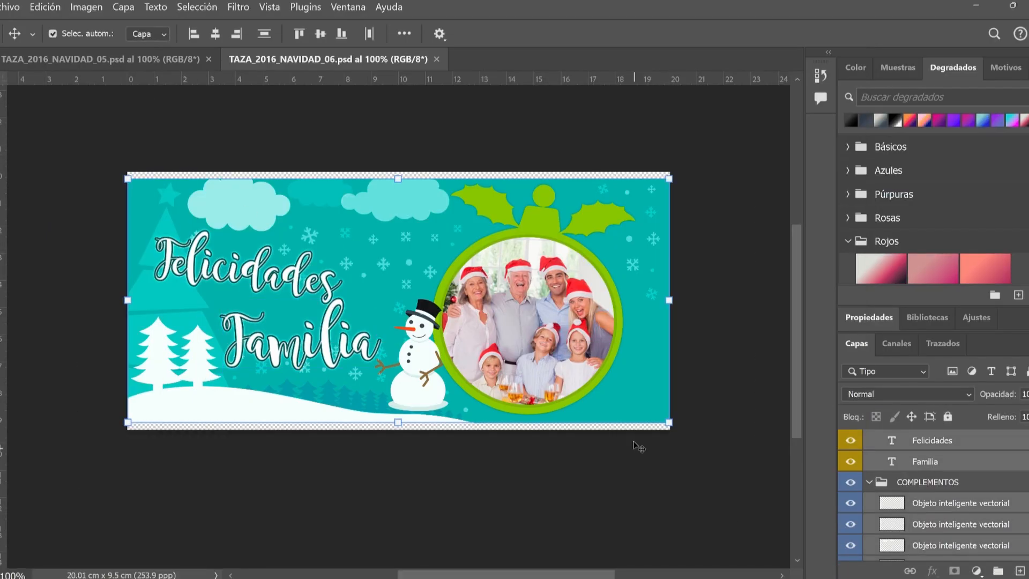
alt+drag(398, 423, 398, 404)
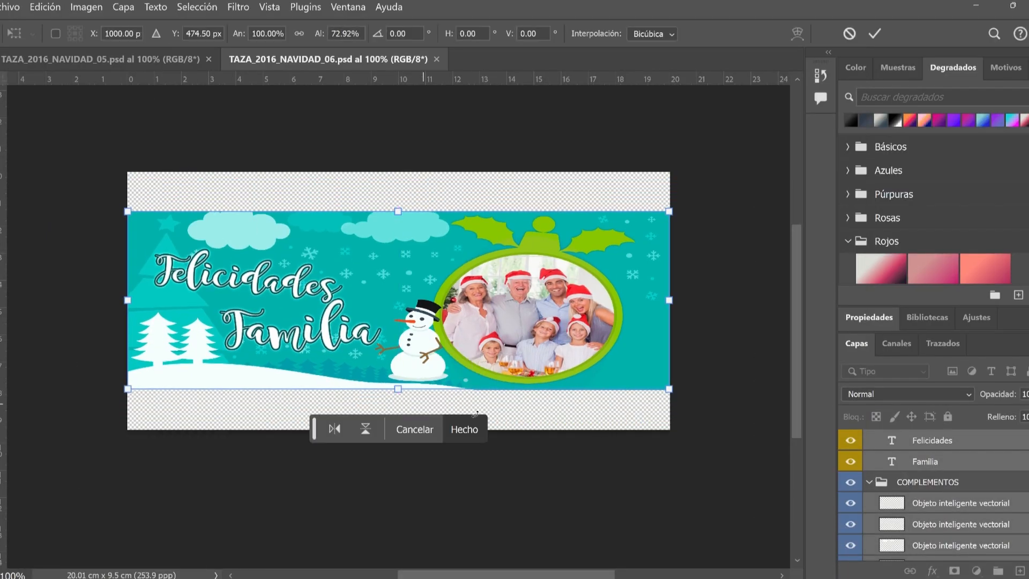
click(878, 33)
click(15, 11)
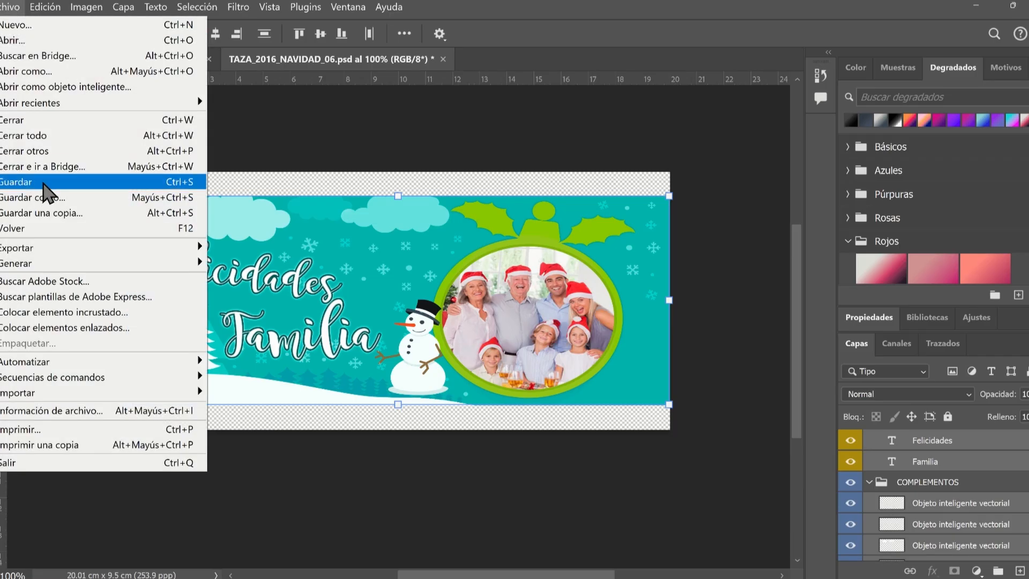
click(43, 184)
Switch to Blender and refresh the middle mug's print with the vertically squashed design
key(super)
click(695, 561)
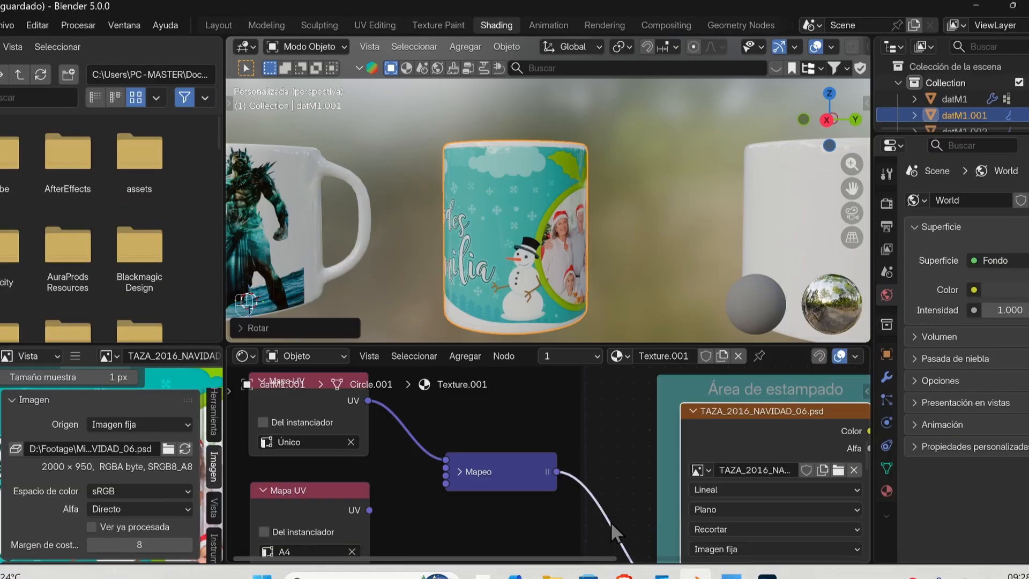
click(185, 448)
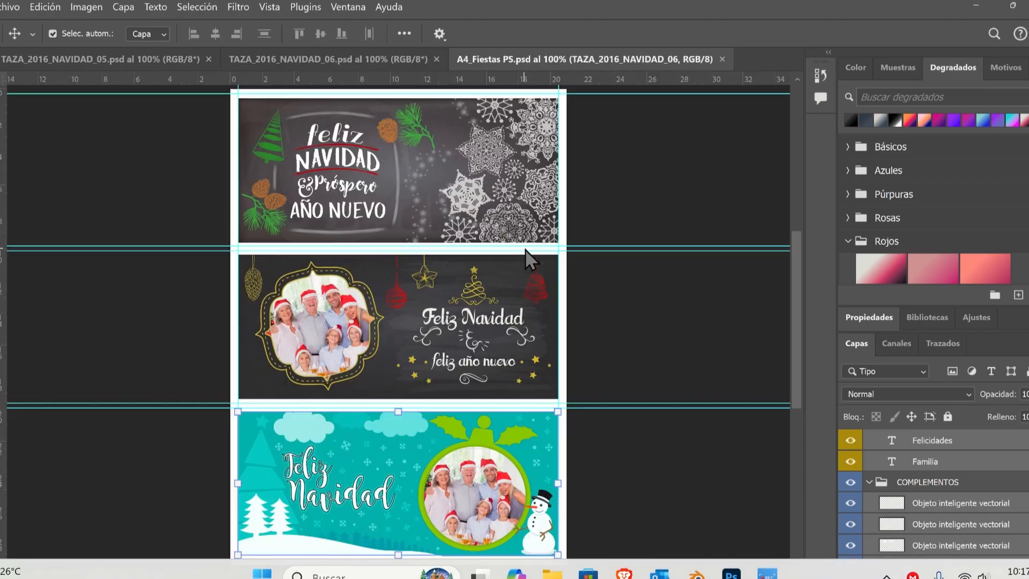
Examine the three Christmas designs laid out on the A4_Fiestas PS.psd sheet in Photoshop, and check its save options
scroll(662, 284, down, 2)
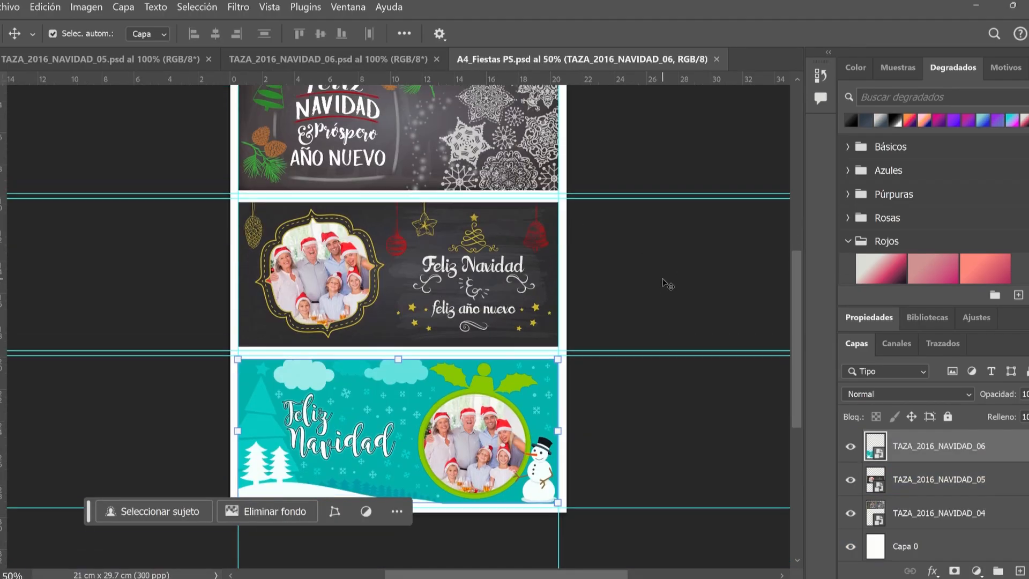
scroll(657, 284, up, 4)
click(638, 214)
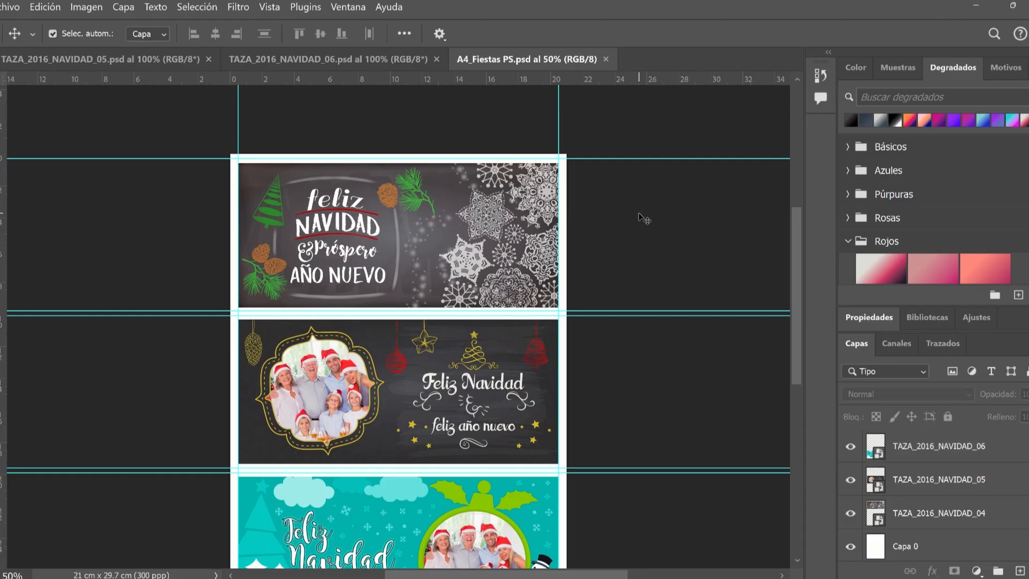
scroll(635, 213, down, 2)
scroll(634, 211, down, 1)
key(ctrl)
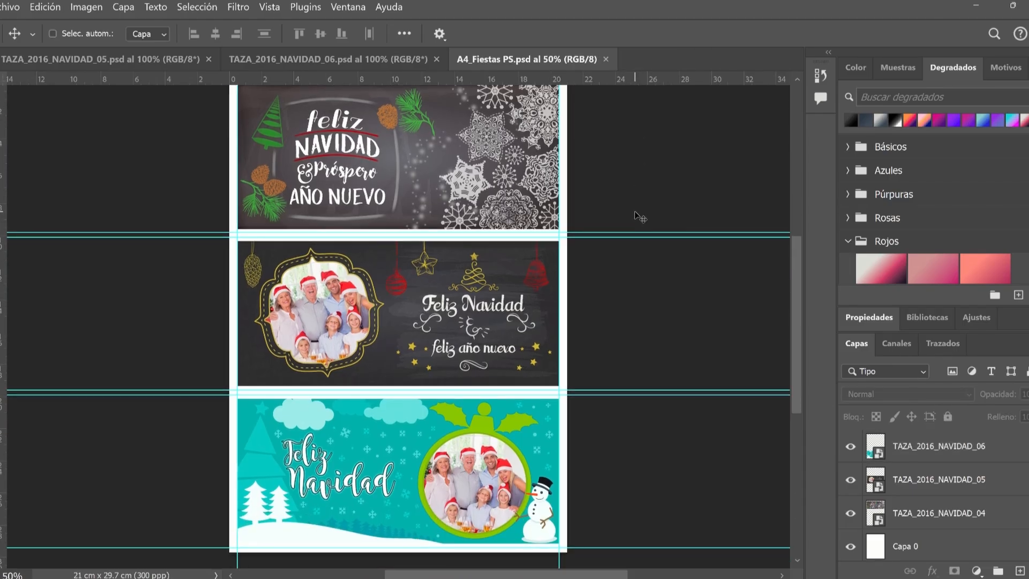
key(ctrl+plus)
key(ctrl+plus)
scroll(634, 213, up, 9)
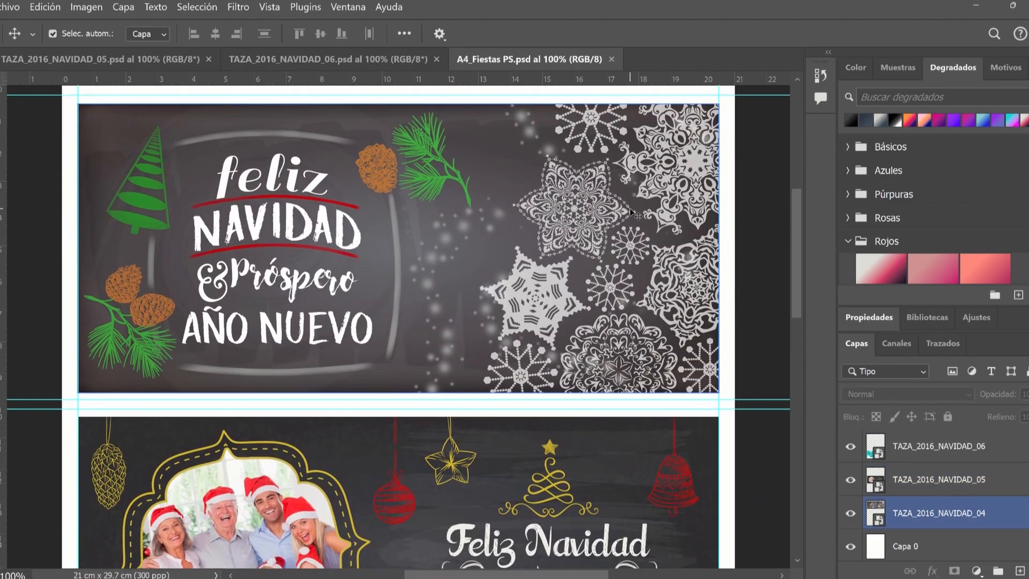
scroll(631, 195, down, 3)
key(ctrl+minus)
scroll(629, 201, up, 3)
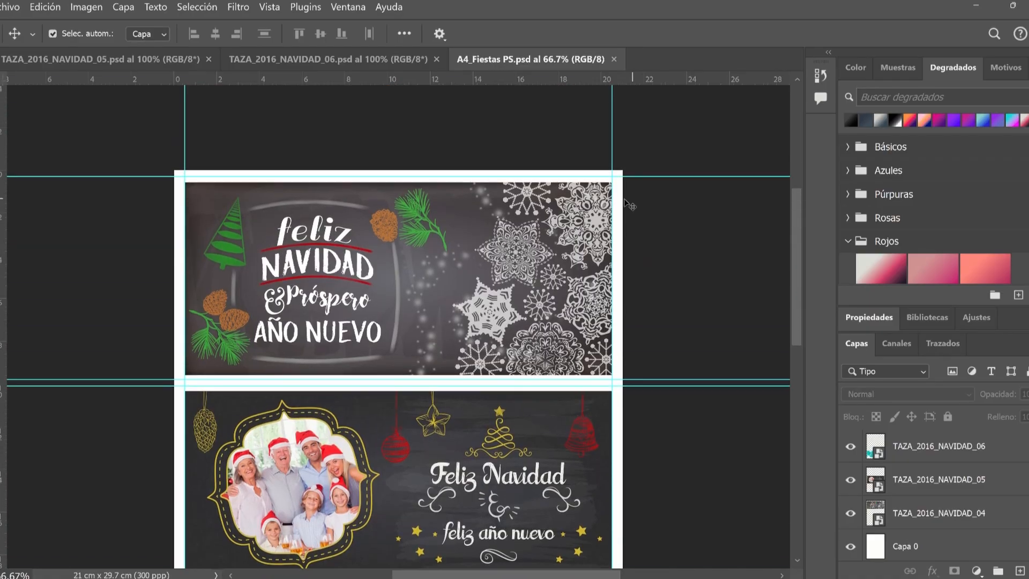
click(11, 7)
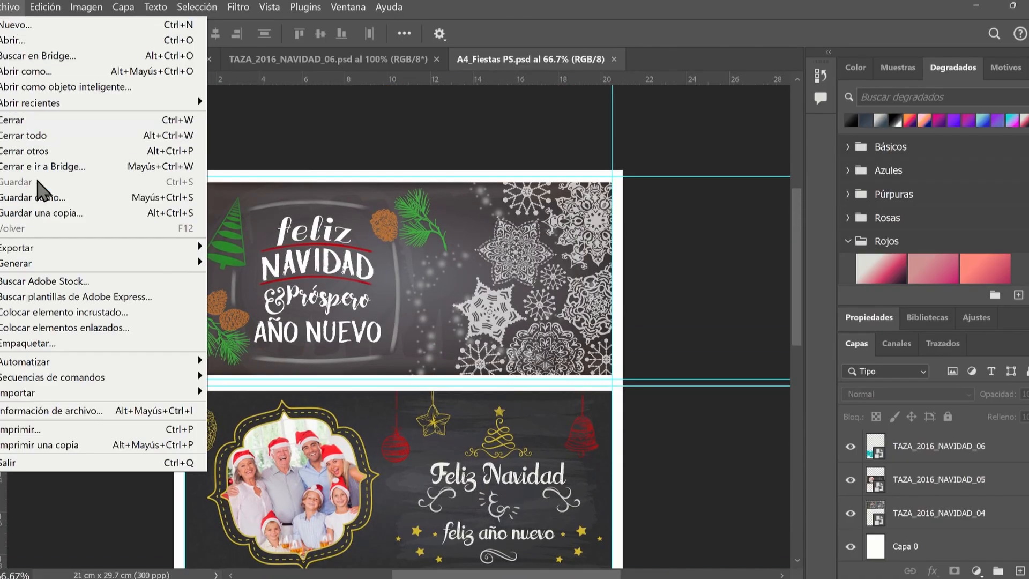
click(59, 188)
Switch to Blender, load A4_Fiestas PS.psd from the Taza 11oz folder as the third mug's print image, and view the mug
key(super)
click(700, 563)
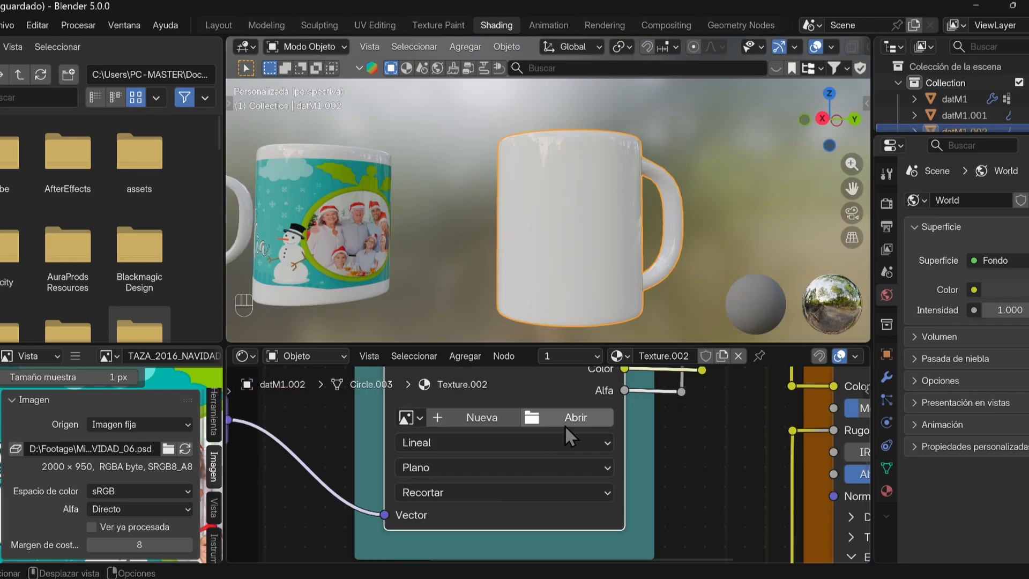
click(574, 351)
click(107, 99)
click(279, 106)
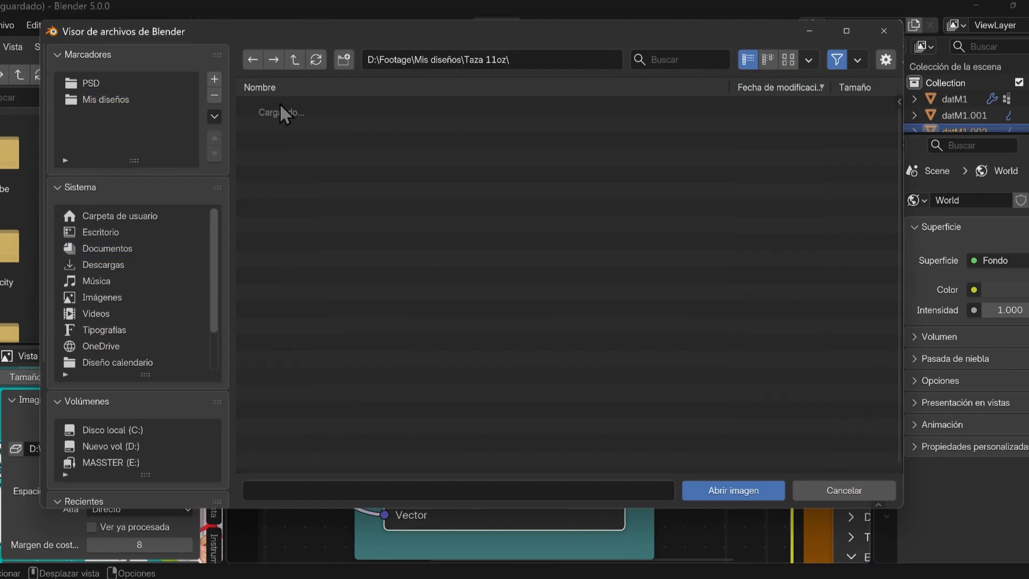
click(295, 140)
click(747, 497)
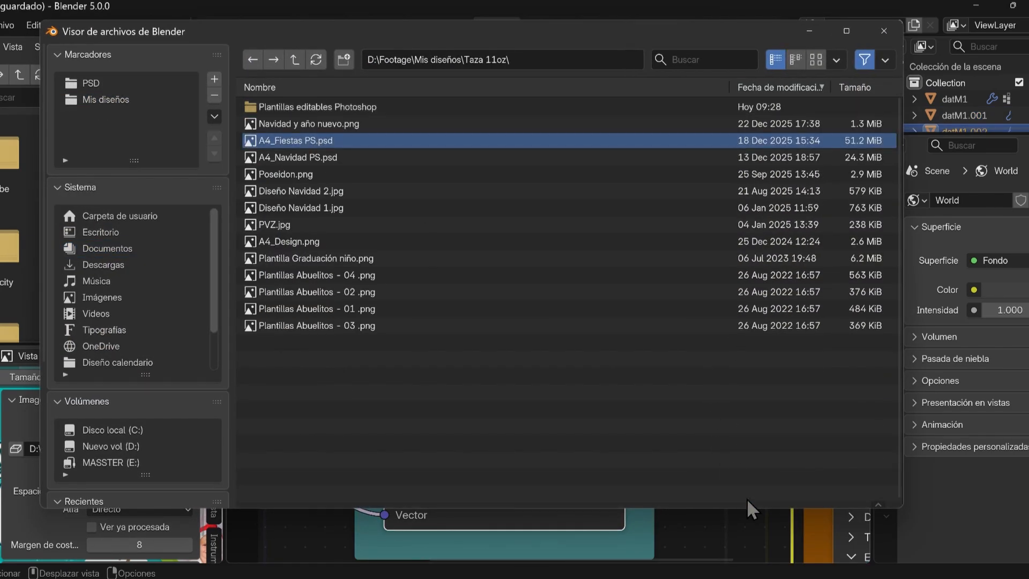
scroll(600, 198, up, 6)
scroll(600, 198, down, 4)
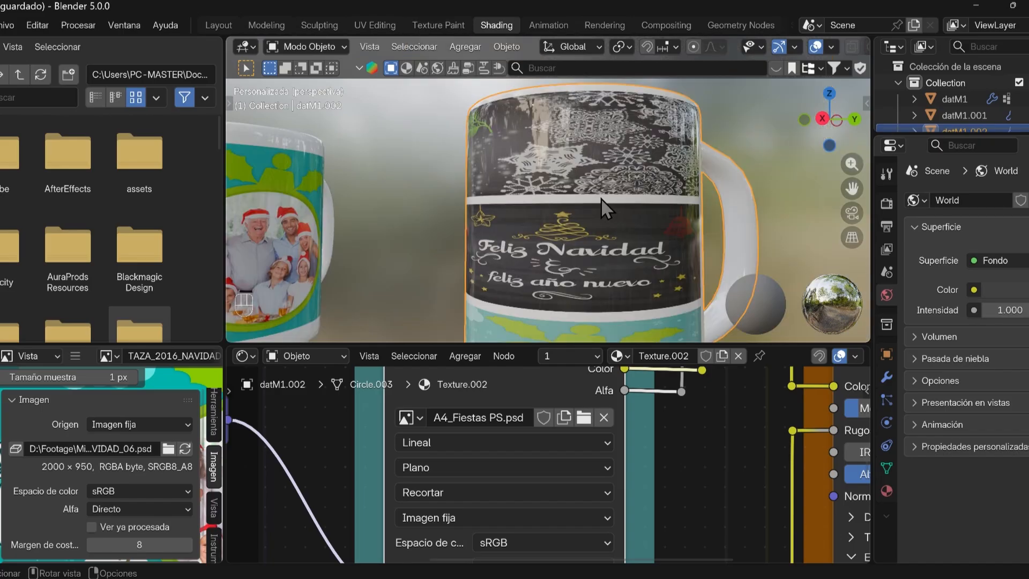
middle_drag(600, 199, 547, 201)
scroll(553, 193, down, 5)
scroll(547, 212, up, 3)
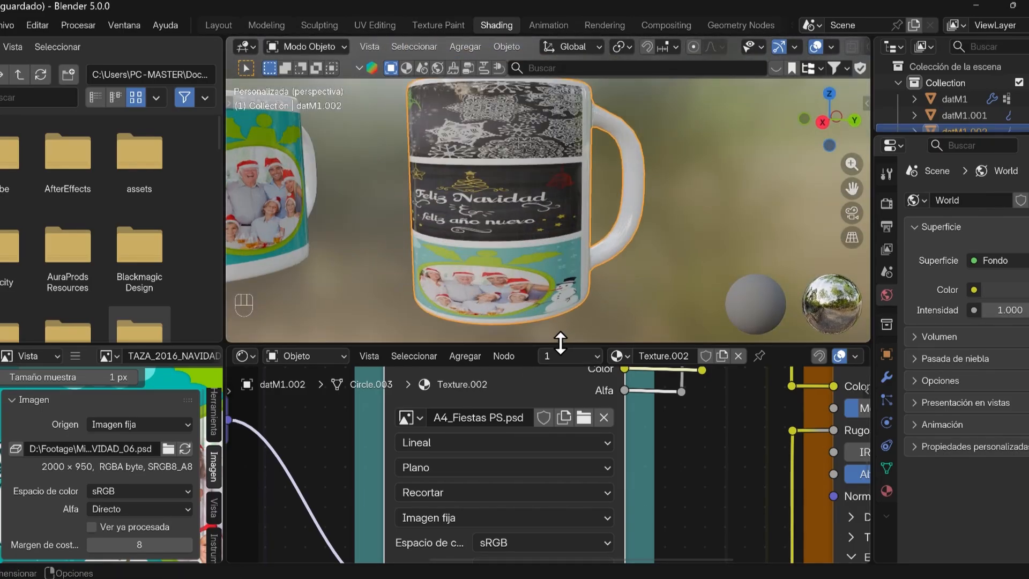
Connect the A4 UV map node to the Mapeo node in the third mug's material, replacing the Único connection
drag(560, 343, 560, 252)
scroll(513, 393, down, 4)
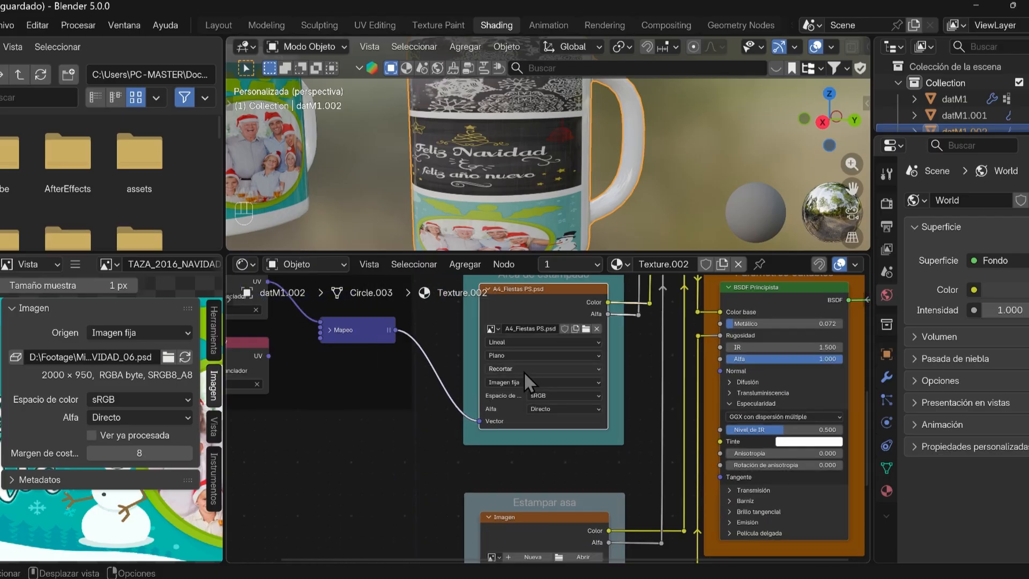
scroll(523, 372, down, 1)
middle_drag(485, 321, 622, 374)
scroll(572, 384, up, 4)
key(ctrl)
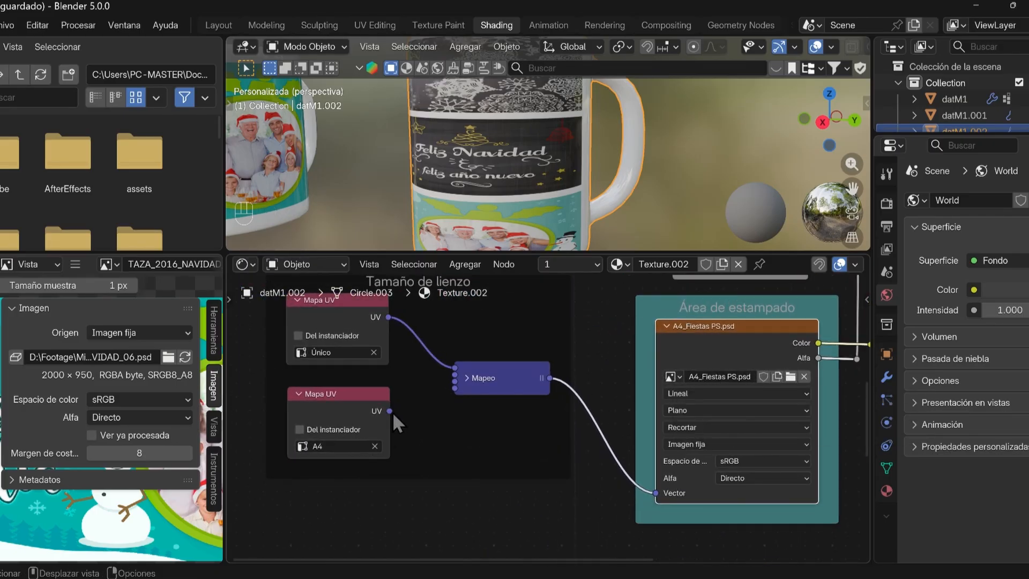
drag(389, 411, 455, 365)
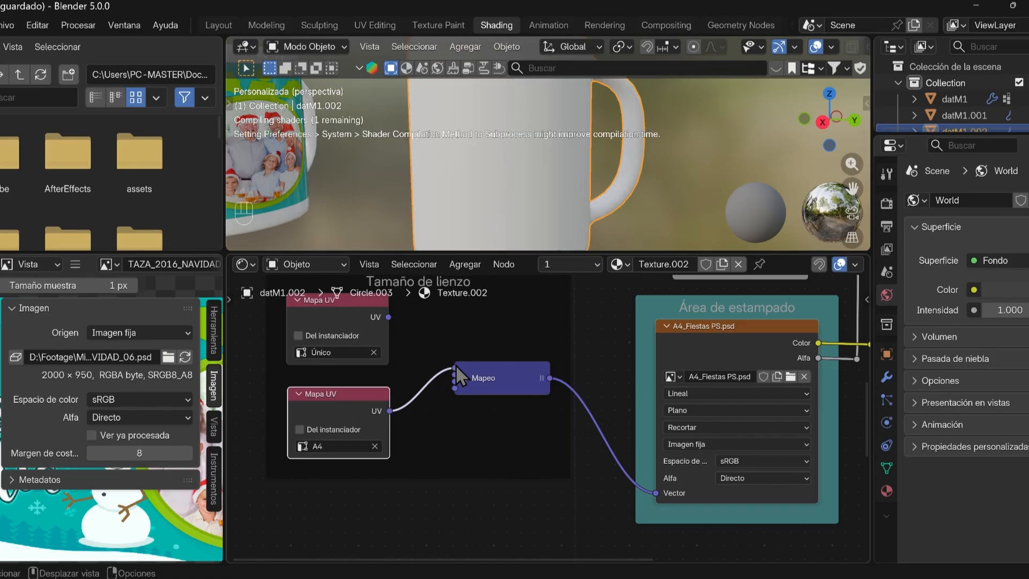
Enlarge the 3D view again and rotate the third mug around the global Z axis until its Feliz Navidad lettering faces the view
drag(635, 250, 630, 341)
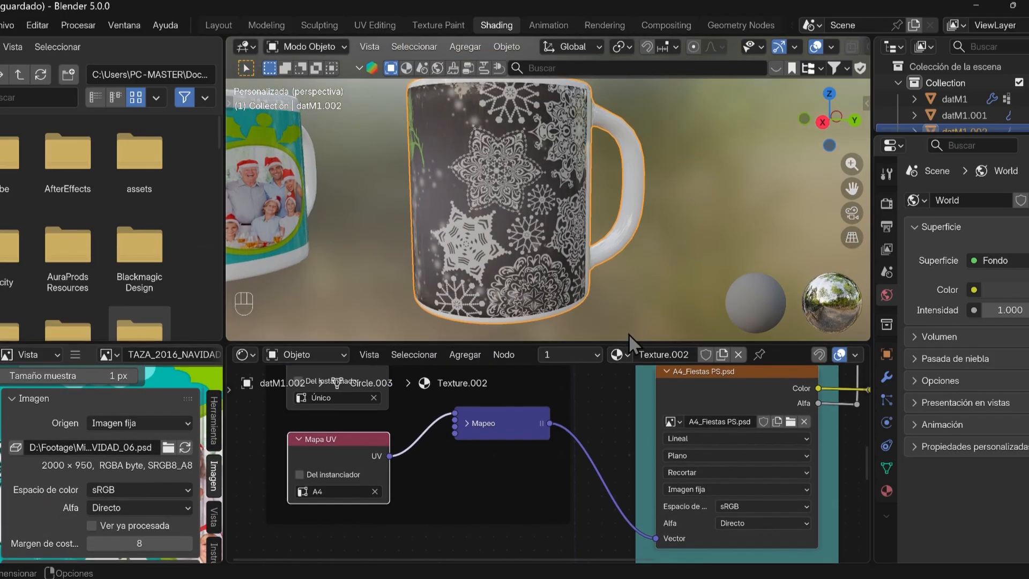
scroll(556, 223, down, 3)
scroll(608, 266, down, 2)
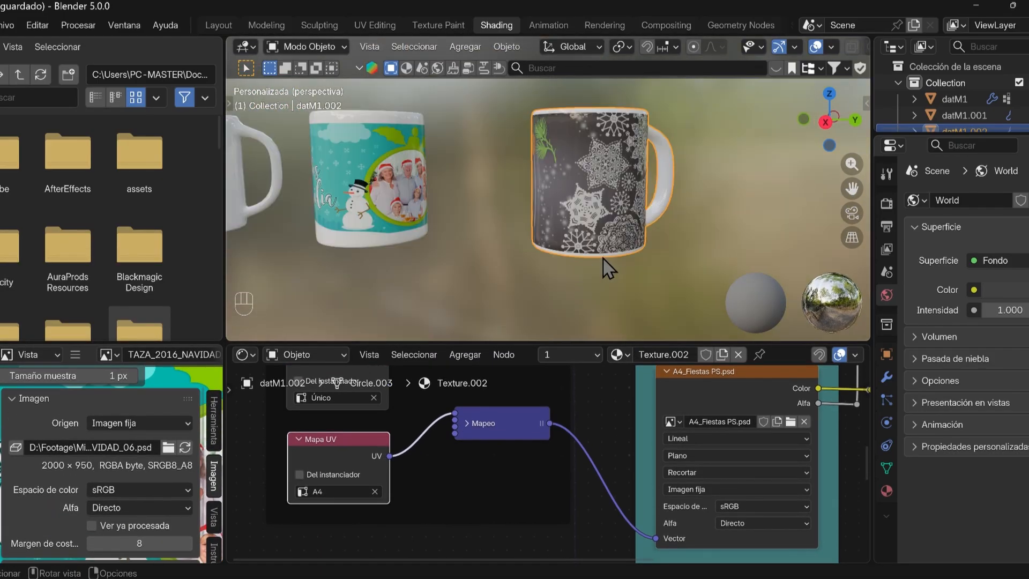
key(r)
key(z)
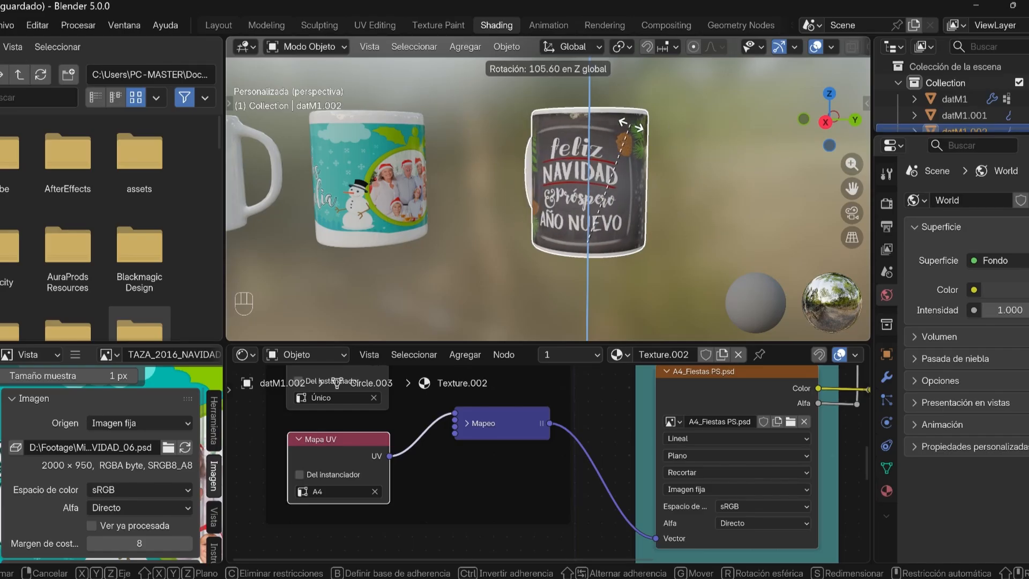
click(577, 211)
middle_drag(577, 211, 623, 198)
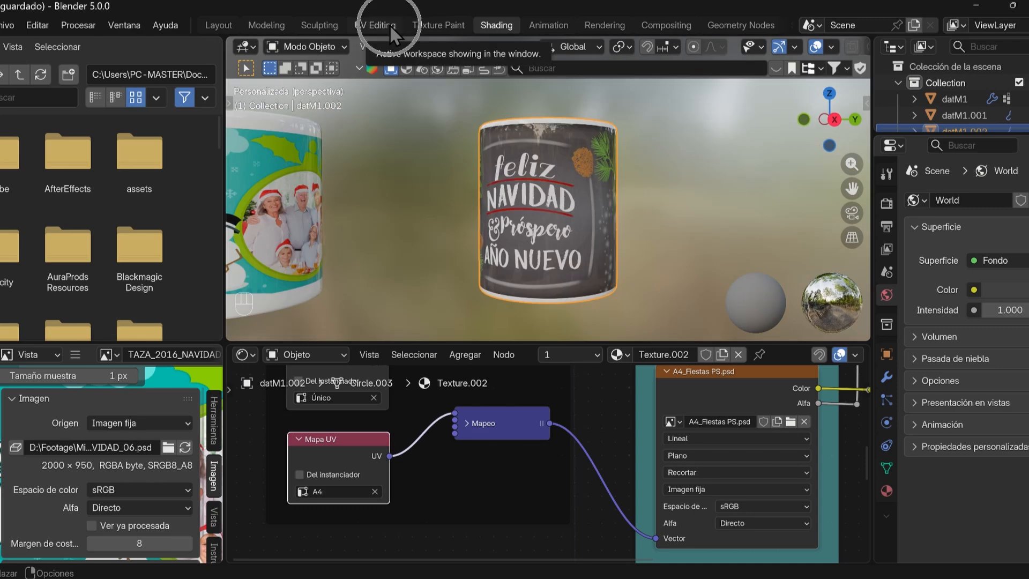
Open the UV Editing workspace, hide the 3D view overlays, and switch the third mug's active UV map to A4
click(384, 24)
click(709, 47)
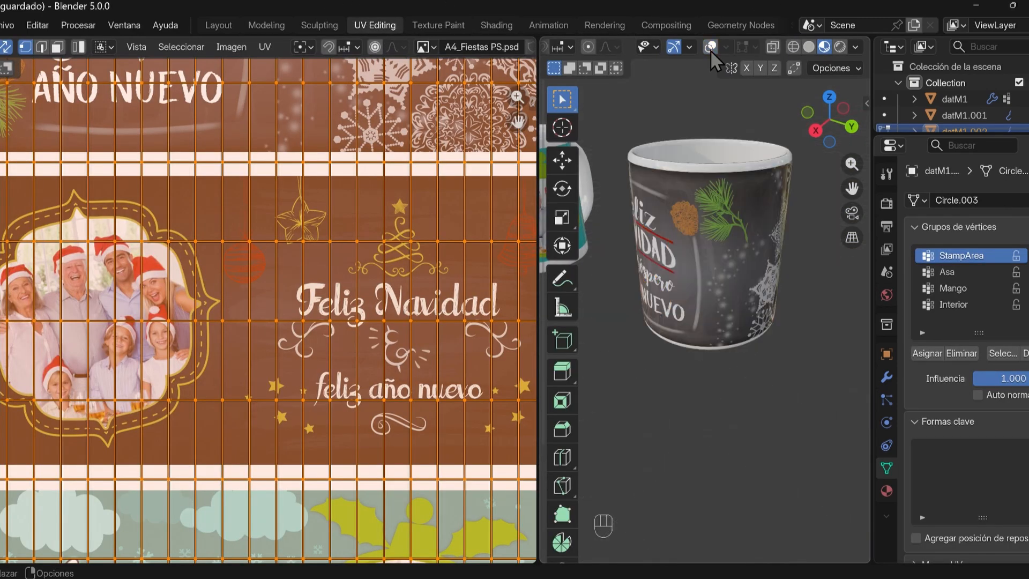
middle_drag(760, 249, 769, 223)
scroll(397, 236, down, 2)
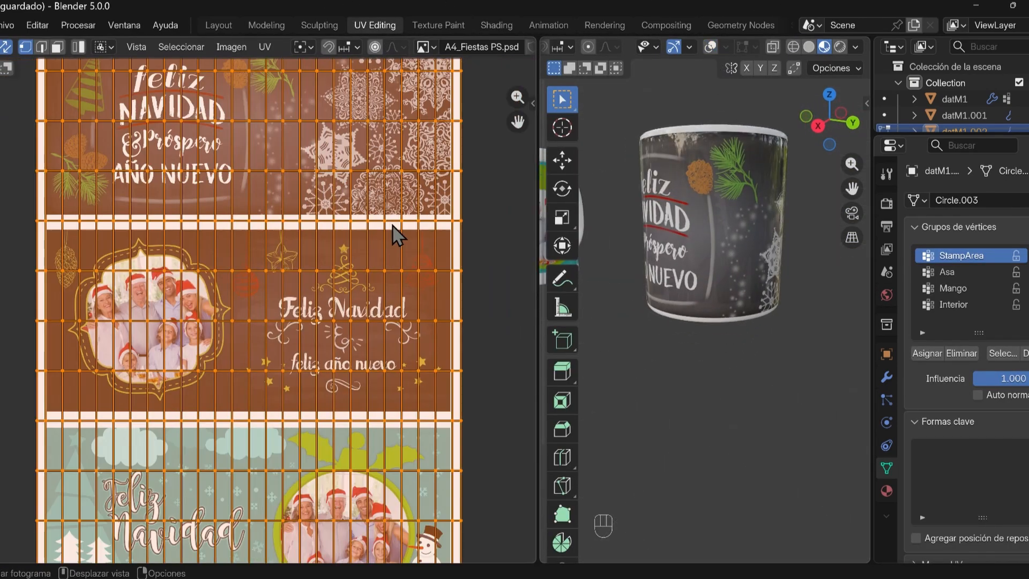
scroll(471, 46, down, 5)
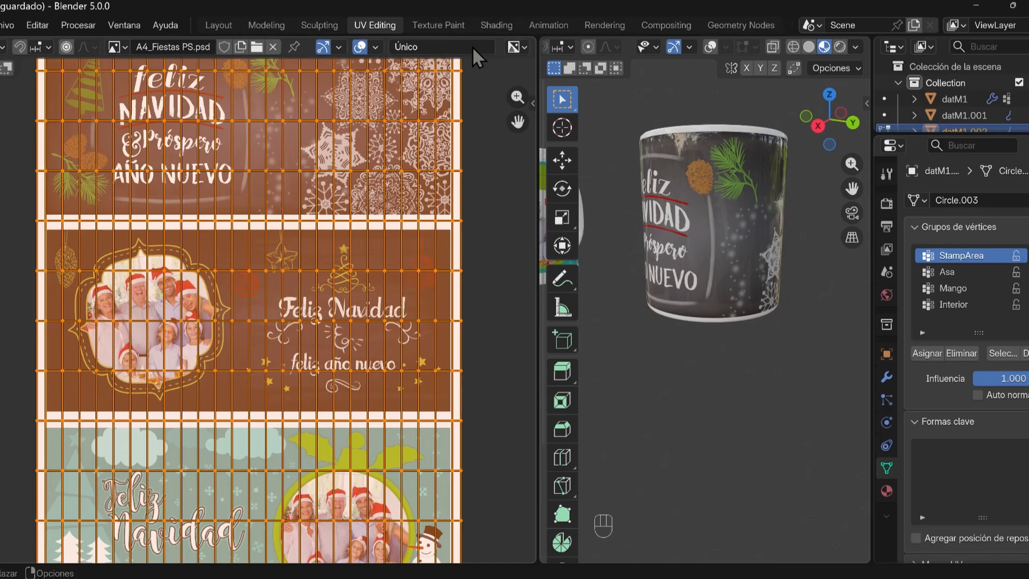
click(428, 46)
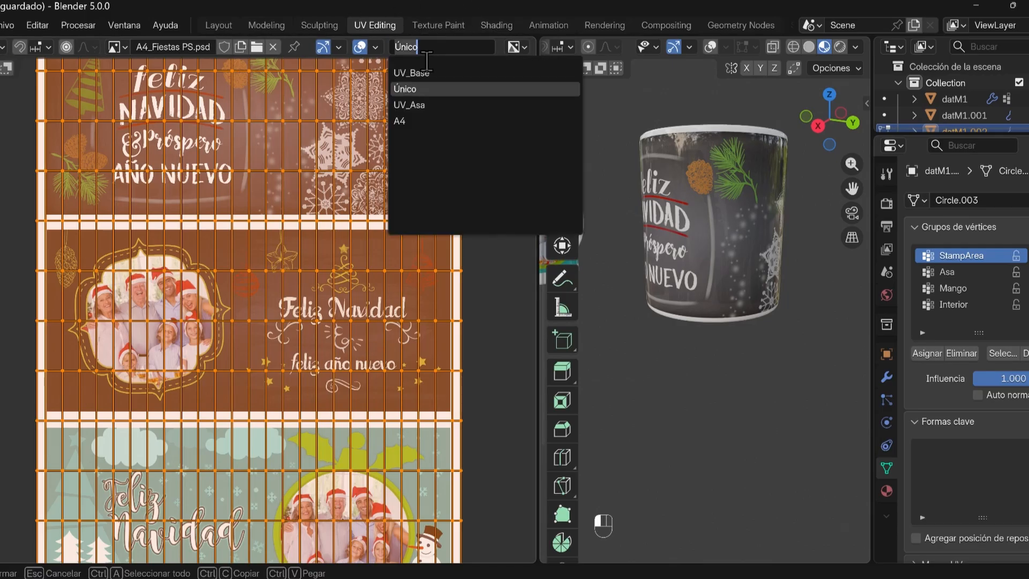
click(430, 121)
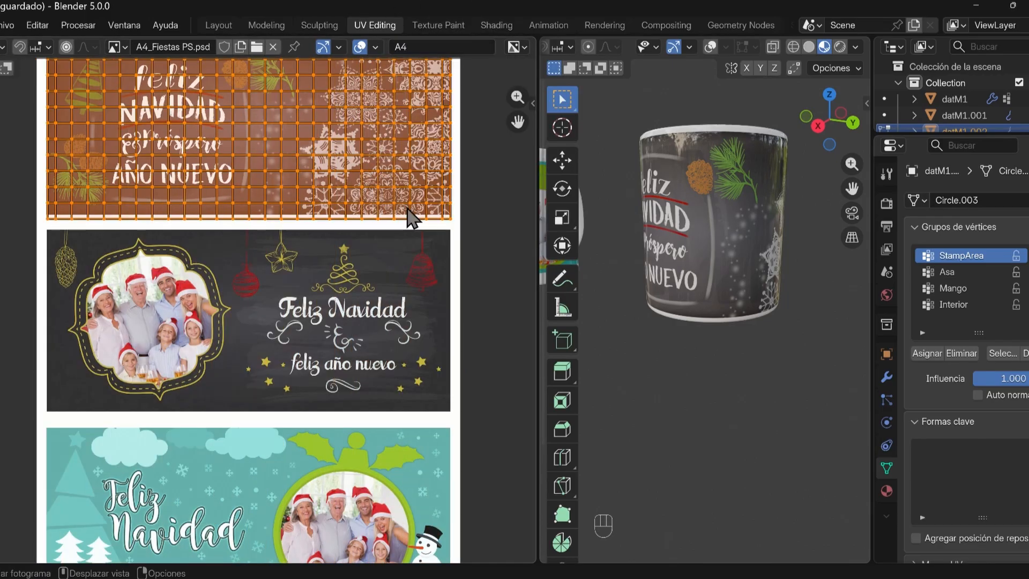
Move the third mug's UV grid down along Y onto the middle A4 design, and then onto the bottom Feliz Navidad design
key(g)
key(y)
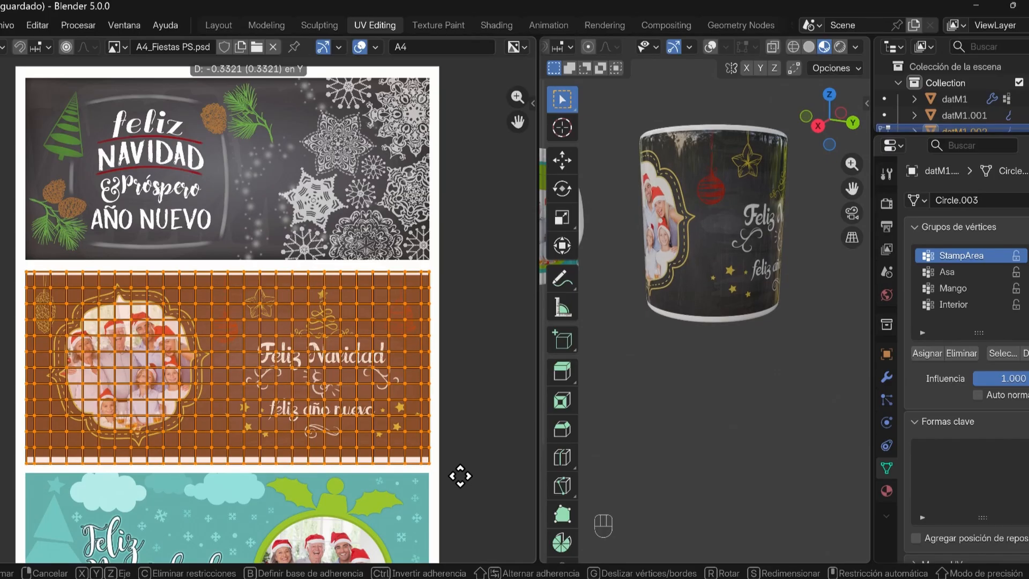
click(460, 475)
middle_drag(444, 356, 458, 261)
key(g)
key(y)
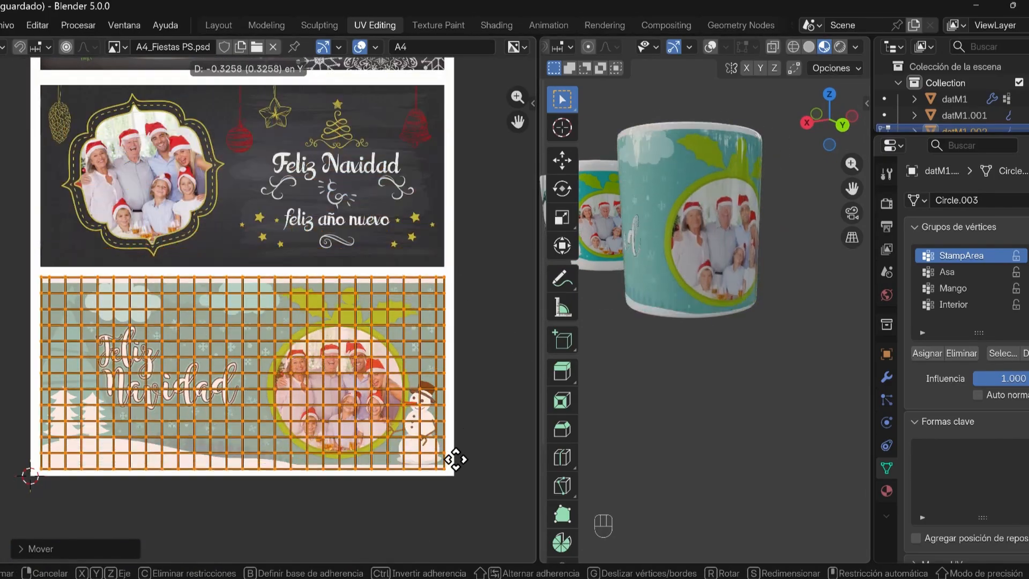
click(458, 457)
Return to the Shading workspace and load A4_Navidad PS.psd as the third mug's print image
click(497, 26)
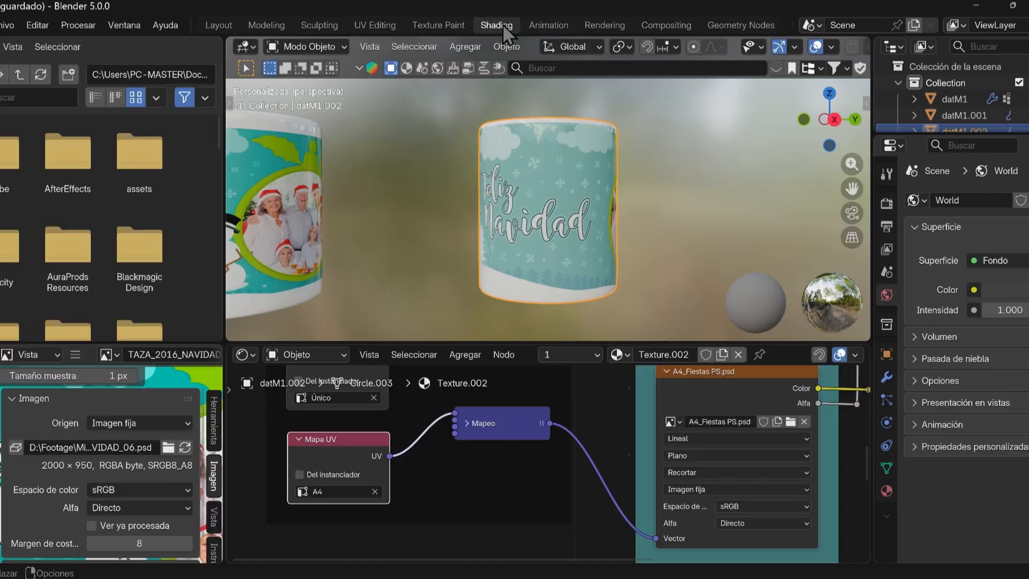
scroll(770, 407, up, 3)
click(820, 401)
click(326, 158)
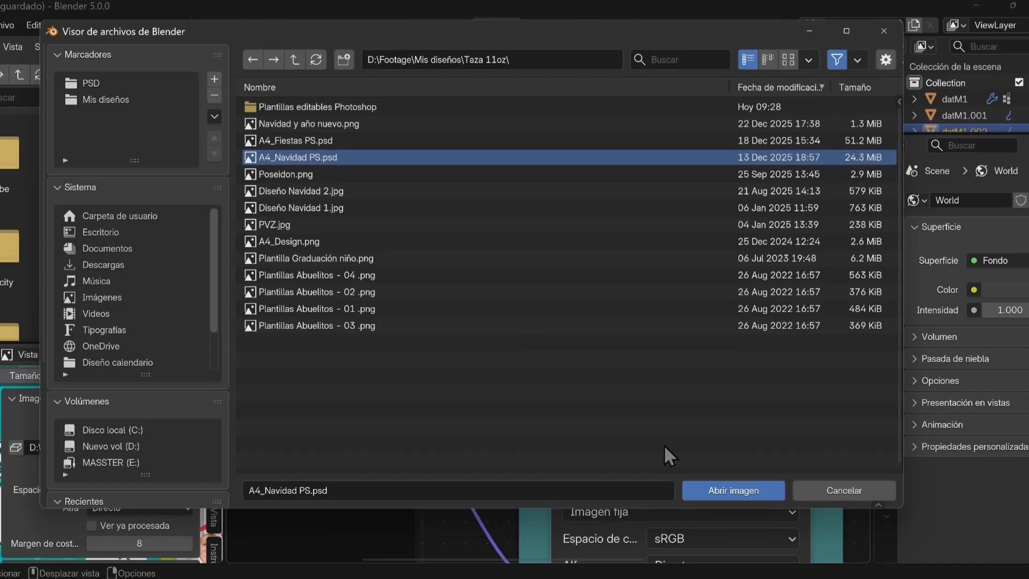
click(745, 494)
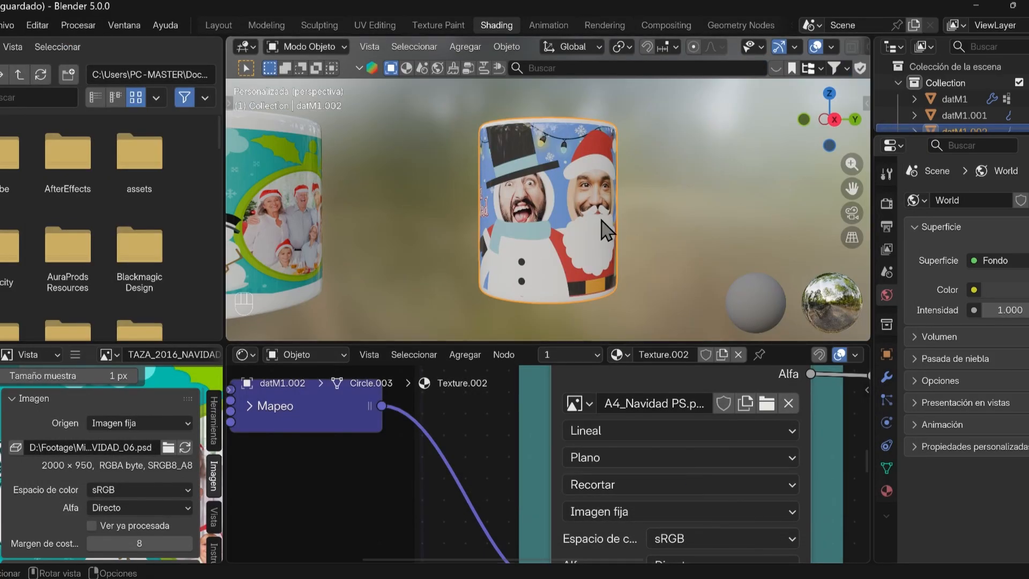
middle_drag(602, 229, 576, 247)
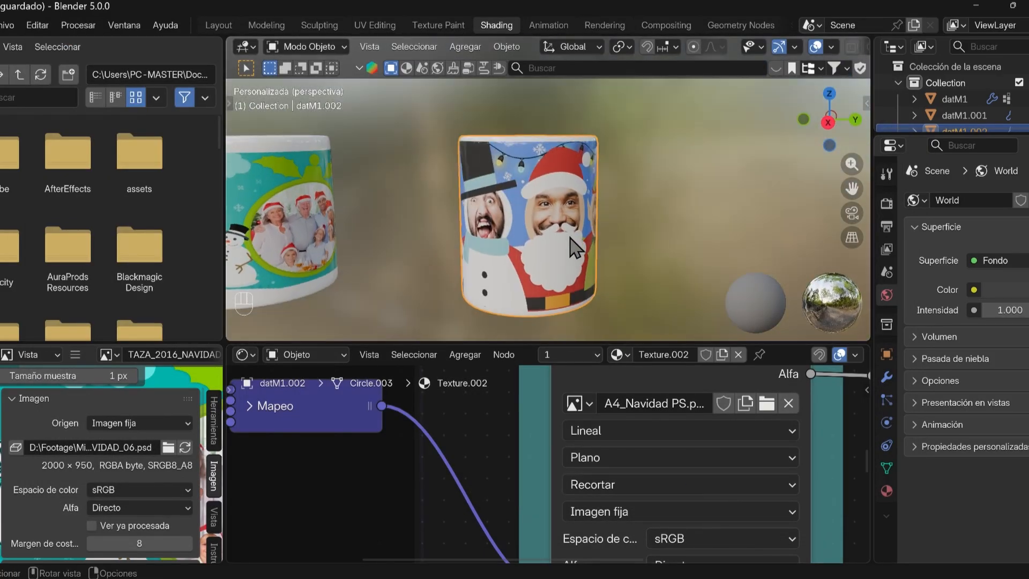
In the UV Editing workspace, move the third mug's UV grid up along Y onto the Santa design, and again onto the top design
click(375, 25)
key(g)
key(y)
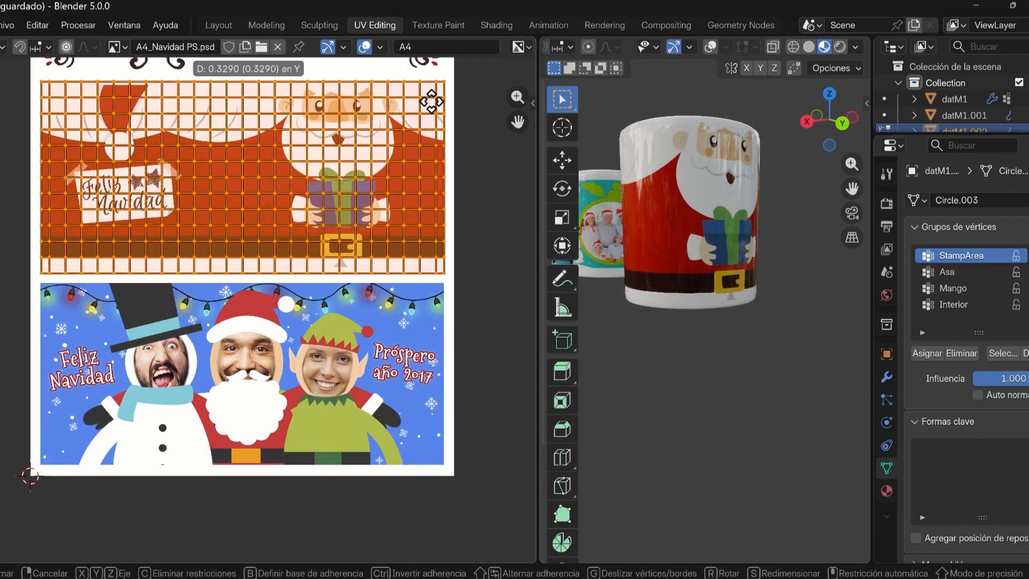
click(457, 93)
middle_drag(459, 98, 485, 293)
key(g)
key(y)
click(432, 536)
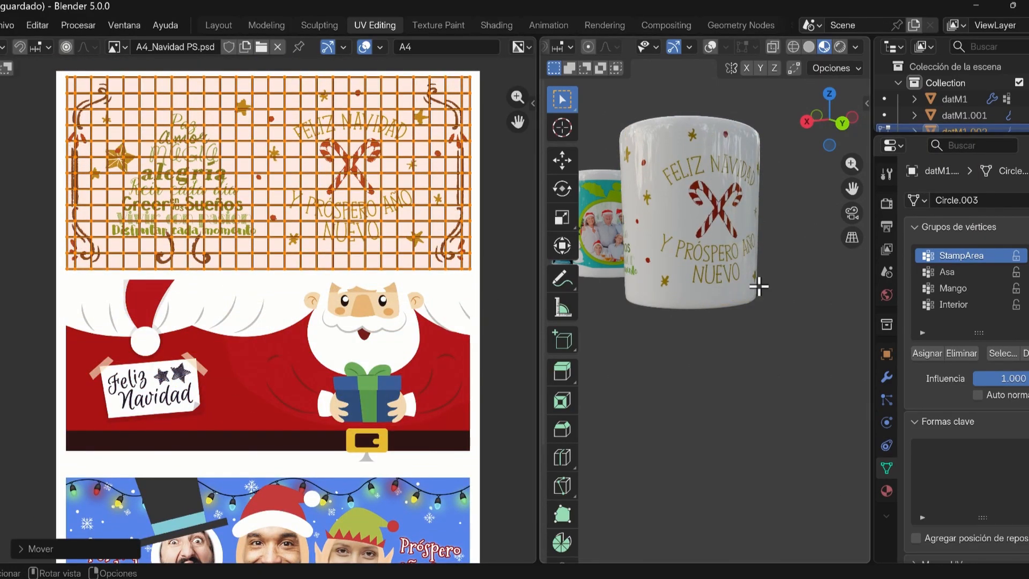
scroll(757, 287, up, 4)
middle_drag(686, 156, 618, 181)
Back in the Shading workspace, replace the third mug's print image with the already loaded Plantillas Abuelitos - 03 .png
click(502, 27)
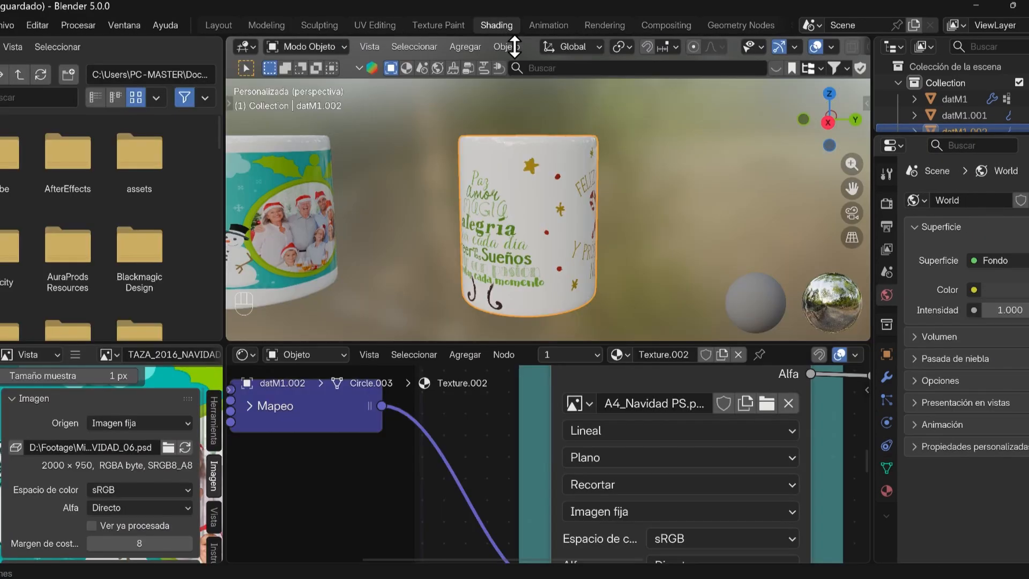
scroll(613, 249, up, 3)
mouse_move(613, 250)
middle_down()
mouse_move(529, 180)
mouse_move(560, 206)
middle_up()
scroll(560, 206, down, 4)
middle_drag(509, 174, 541, 197)
drag(624, 340, 624, 203)
click(573, 342)
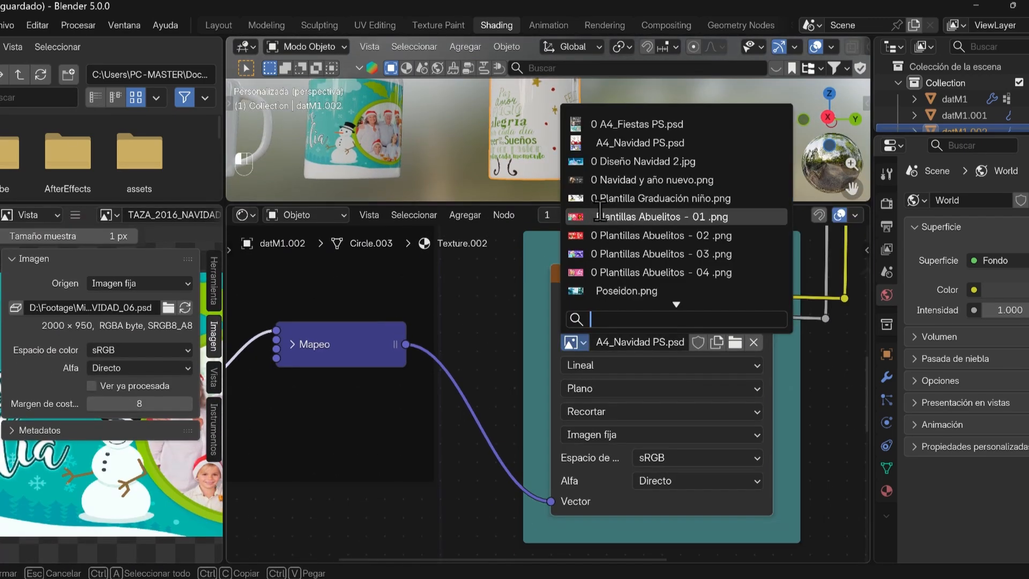
click(631, 257)
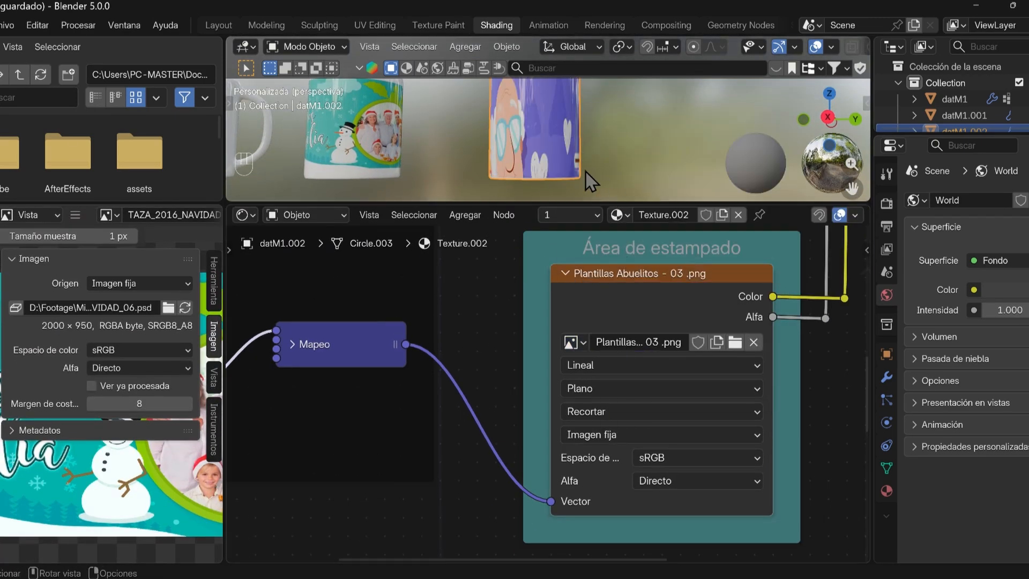
middle_drag(588, 129, 634, 156)
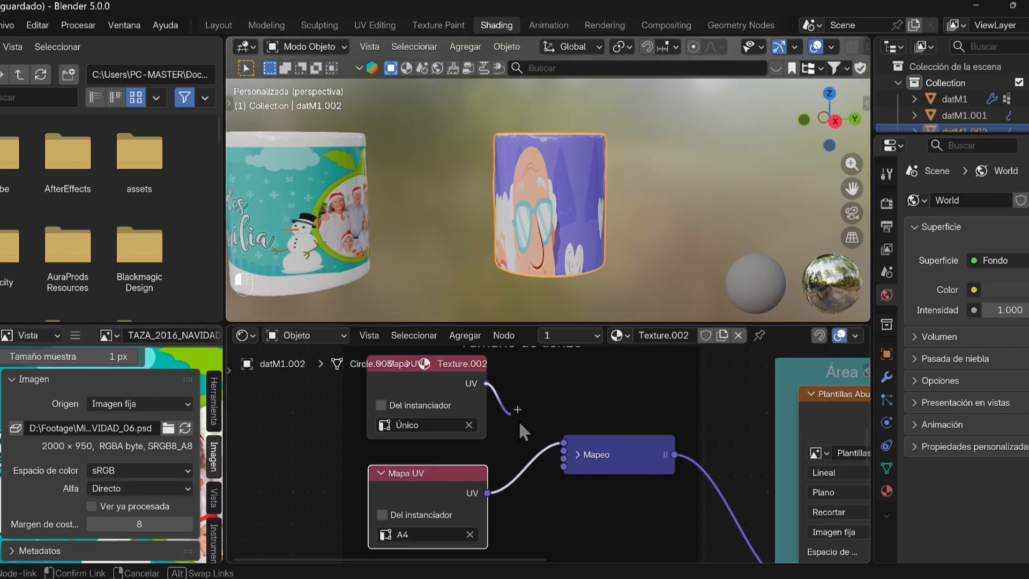
Connect the Único UV map node to the Mapeo node in the third mug's material, replacing the A4 connection
drag(518, 420, 566, 444)
mouse_move(536, 187)
middle_down()
mouse_move(525, 158)
mouse_move(541, 214)
mouse_move(525, 202)
mouse_move(535, 194)
middle_up()
scroll(537, 206, down, 2)
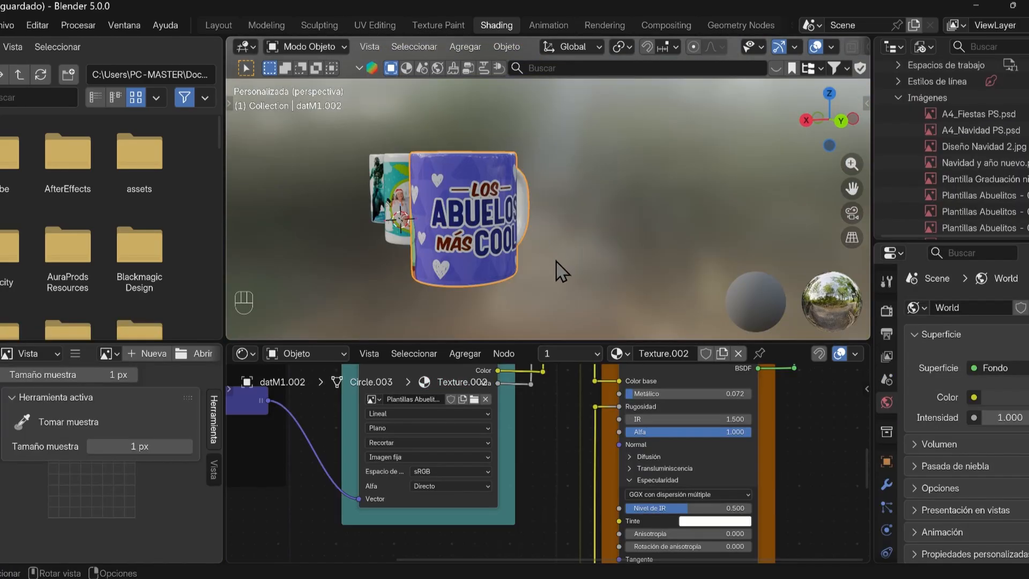
Switch to the MugSequence video, examine the frame with the printed mug handle, and minimize the player
key(super)
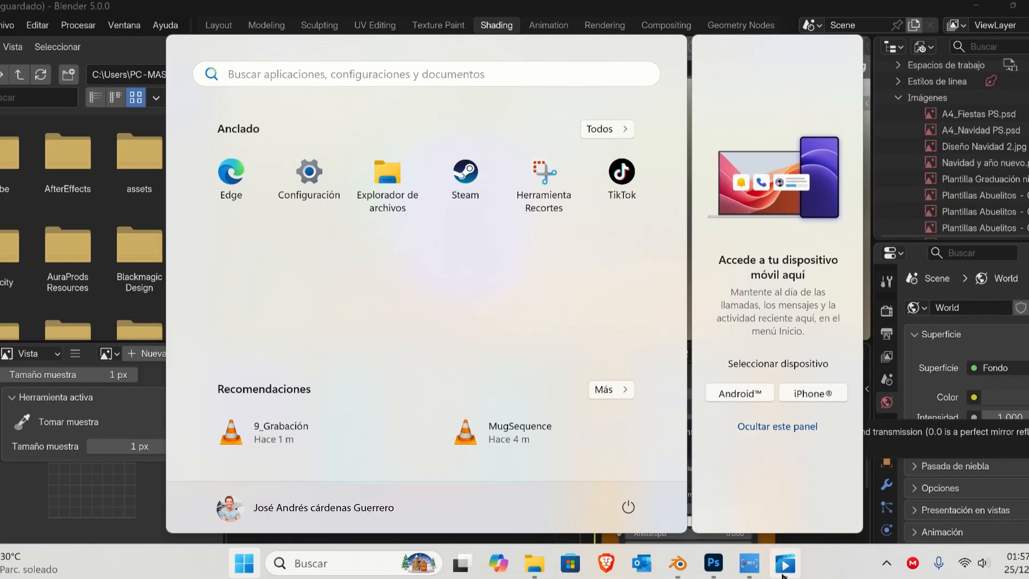
click(784, 563)
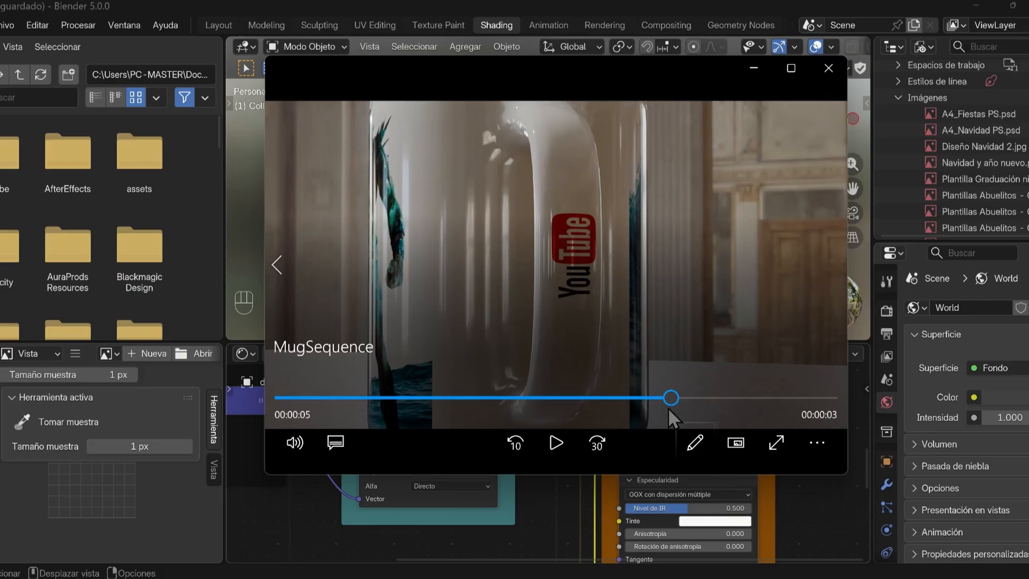
mouse_move(674, 401)
mouse_down()
mouse_move(606, 397)
mouse_move(670, 401)
mouse_up()
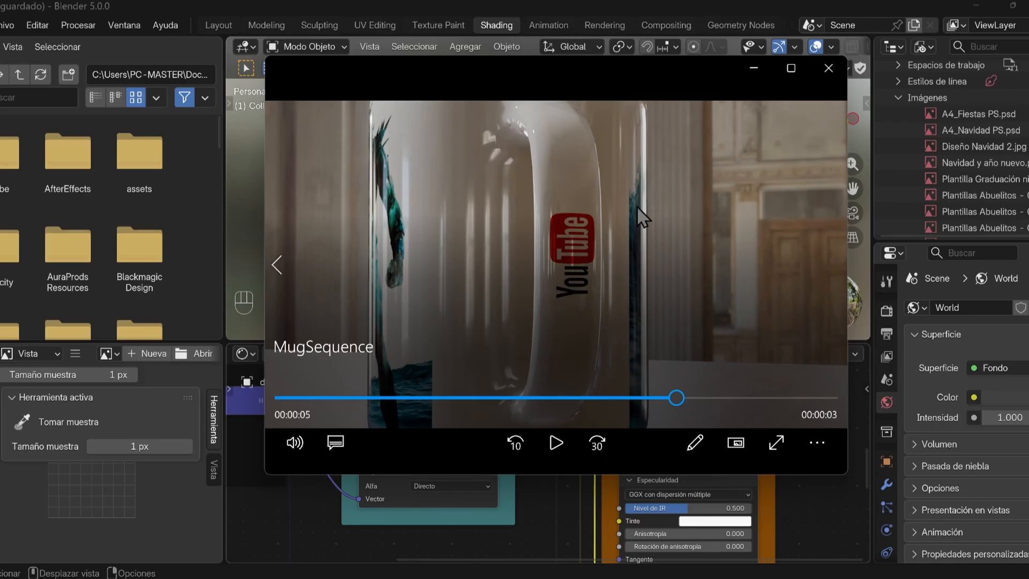
click(751, 70)
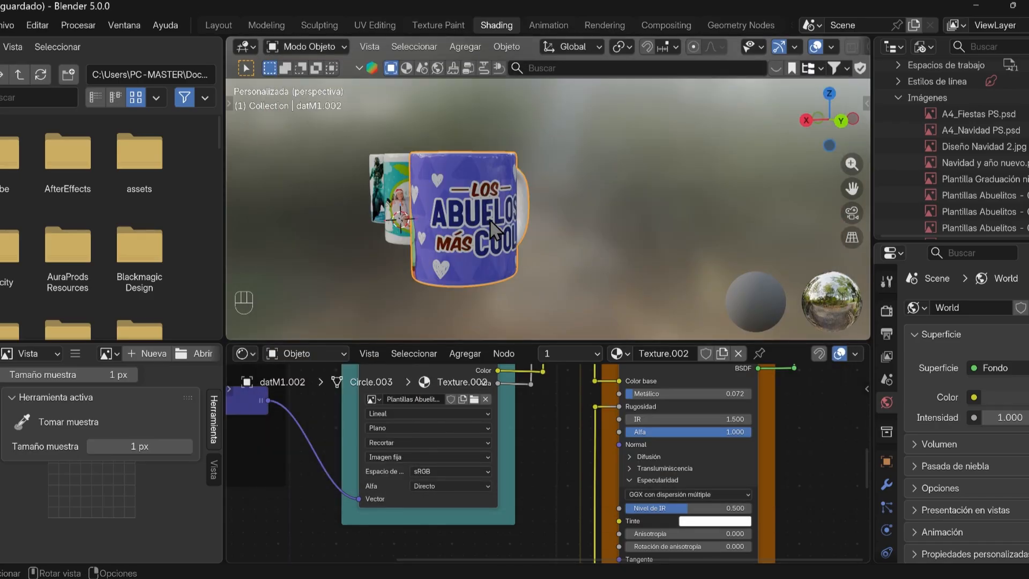
Load Asa_Youtube.png from the Taza 11oz\Asa folder into the third mug's Estampar asa image node and view the handle
scroll(534, 434, down, 7)
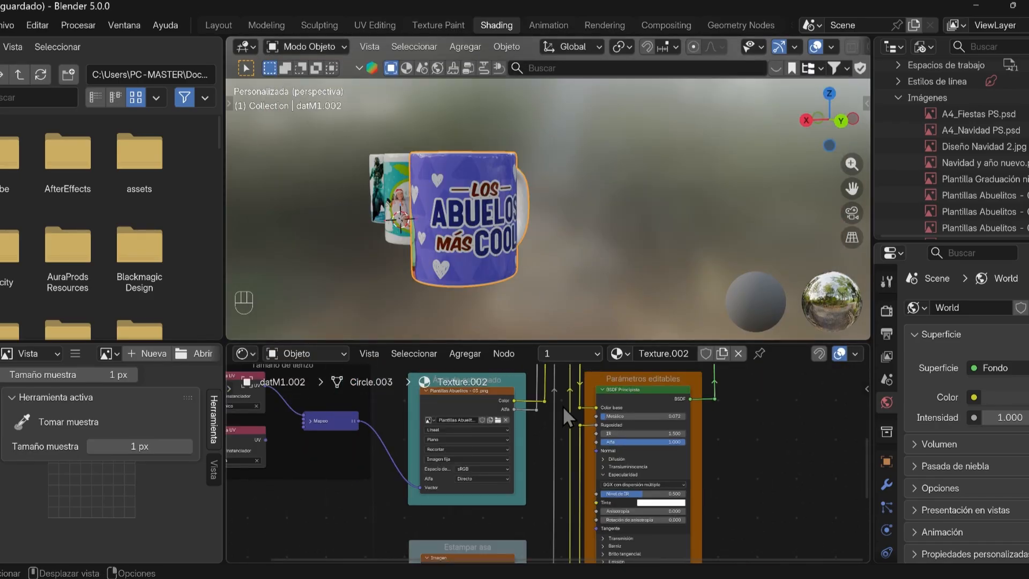
middle_drag(547, 434, 549, 345)
scroll(516, 438, up, 4)
middle_drag(506, 430, 539, 470)
scroll(538, 391, up, 4)
scroll(539, 471, up, 2)
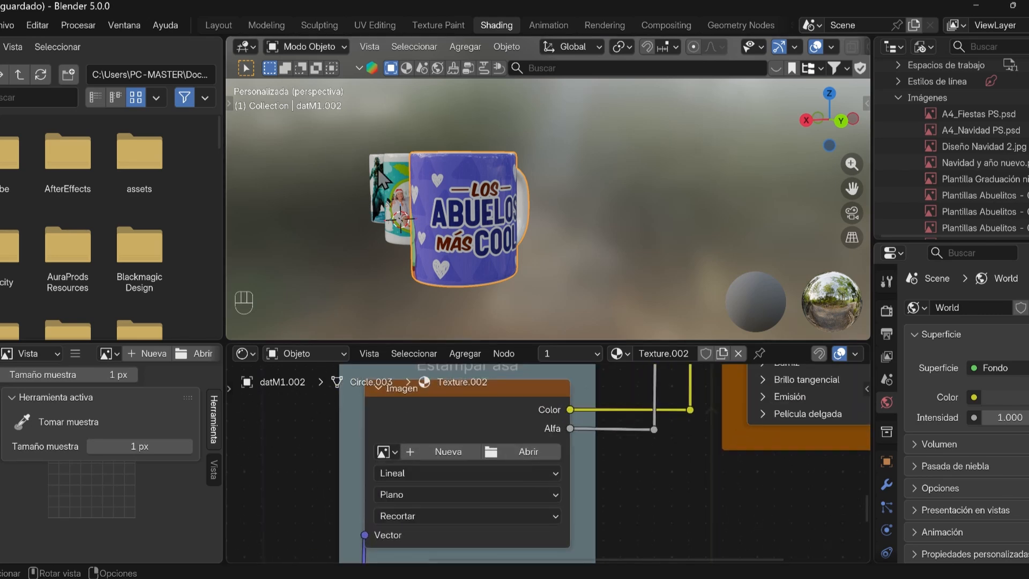
middle_drag(377, 171, 540, 215)
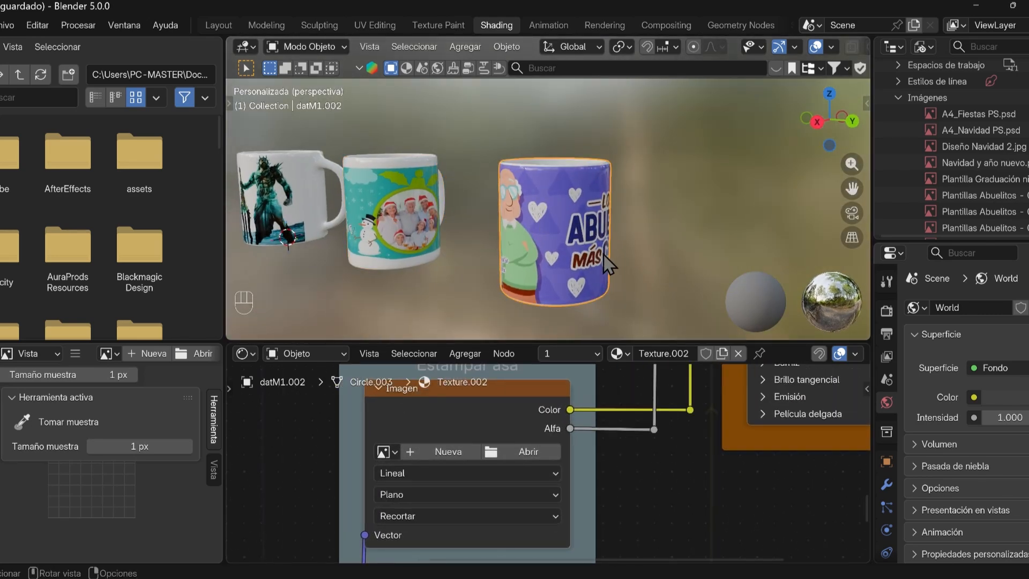
middle_drag(604, 255, 528, 268)
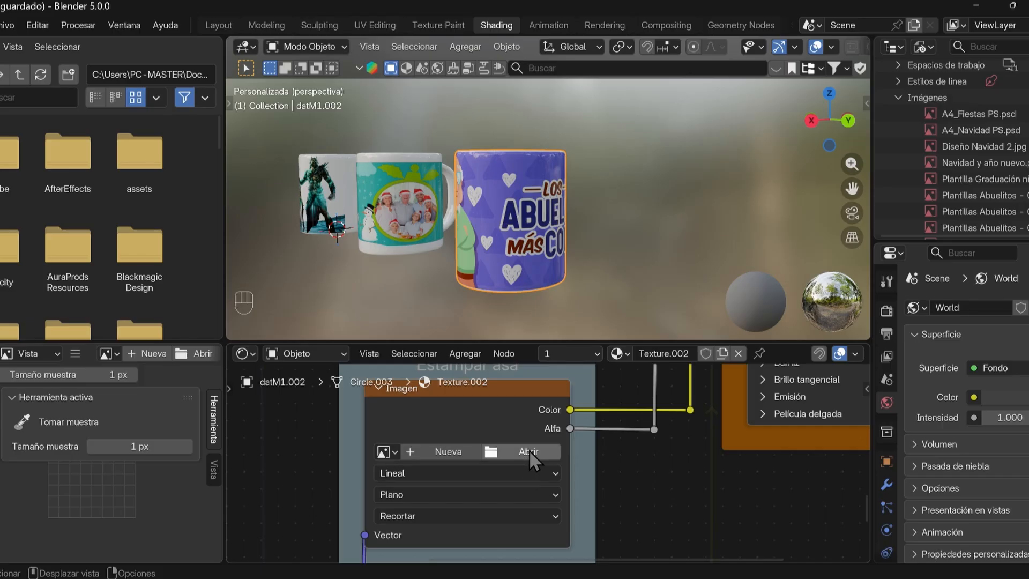
scroll(530, 452, down, 2)
middle_drag(508, 399, 531, 430)
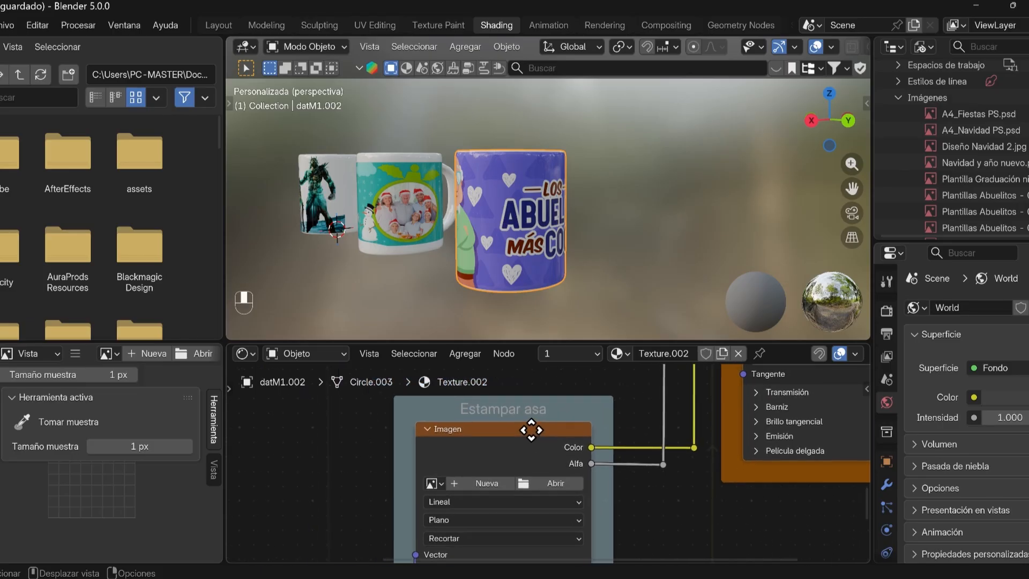
click(558, 482)
click(107, 98)
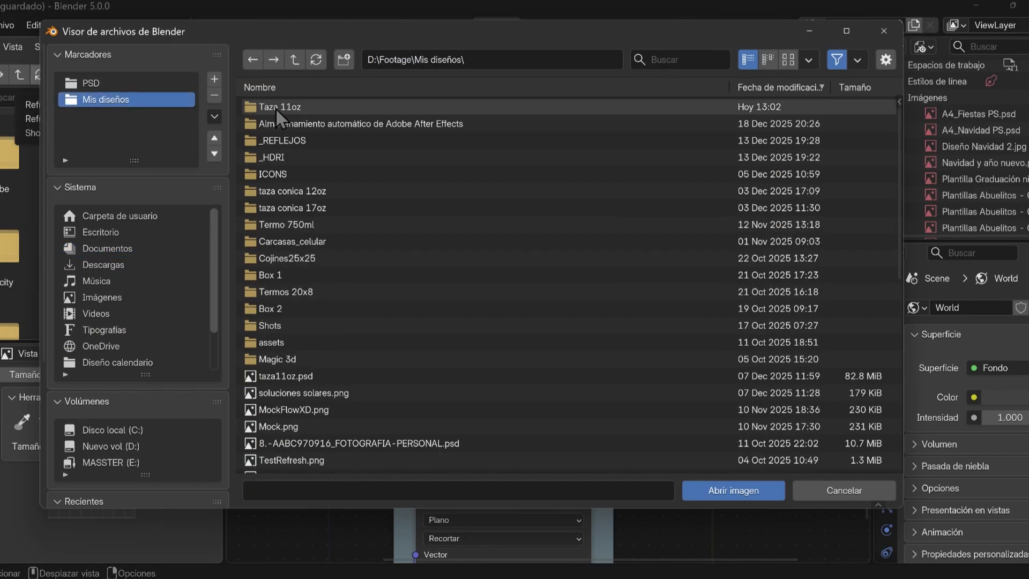
click(289, 108)
click(300, 107)
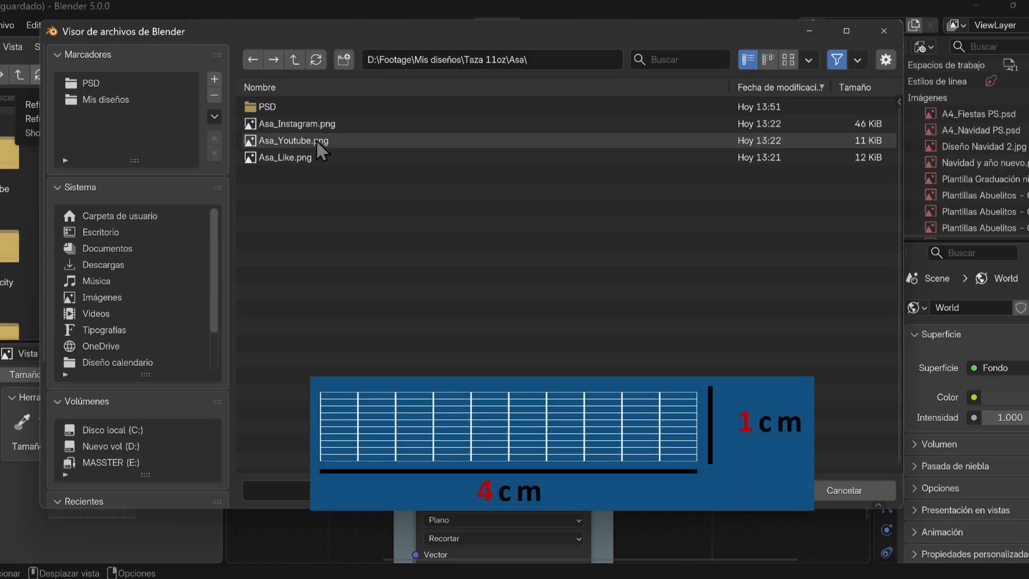
click(298, 143)
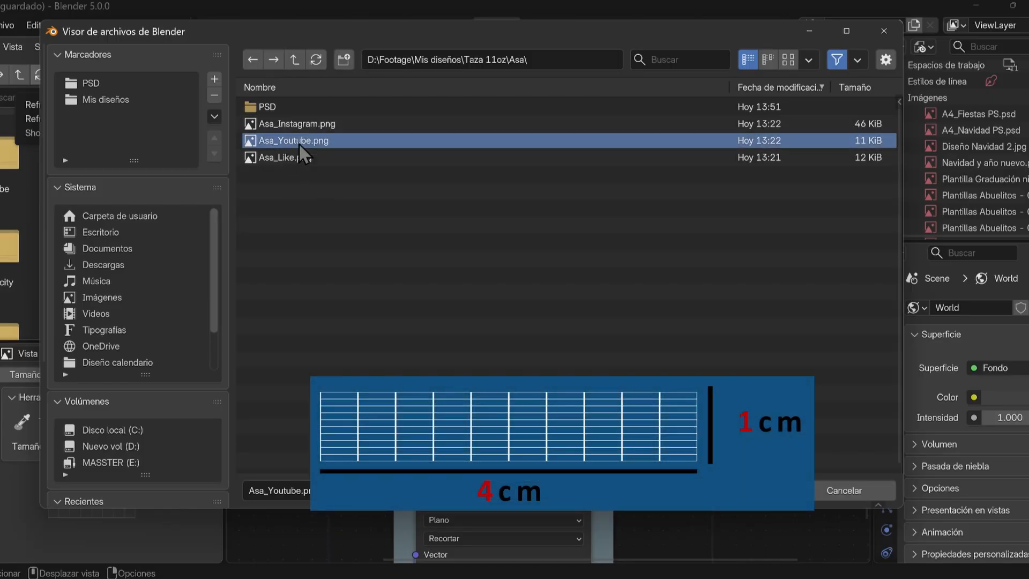
click(697, 490)
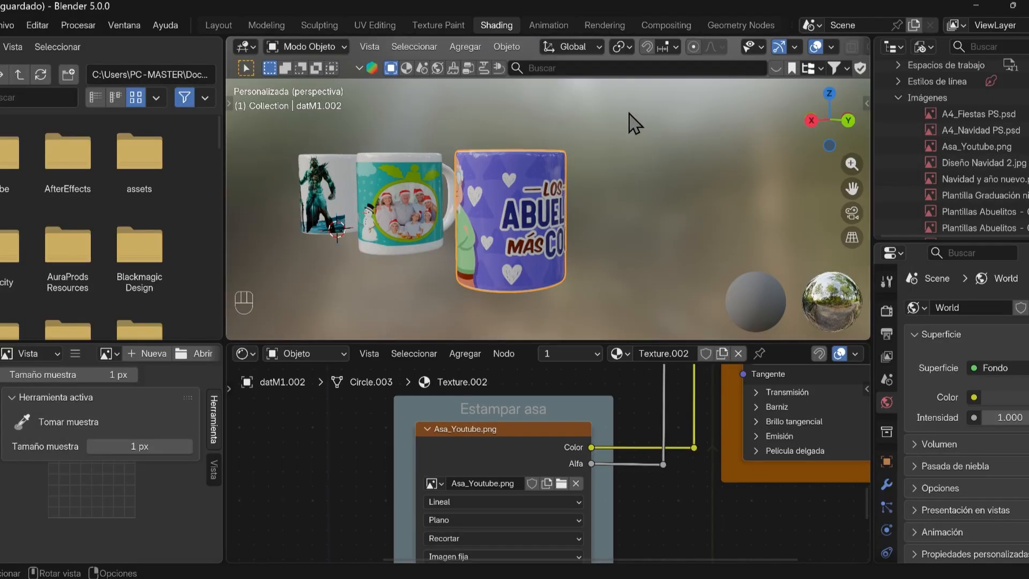
middle_drag(631, 127, 501, 209)
scroll(515, 287, up, 3)
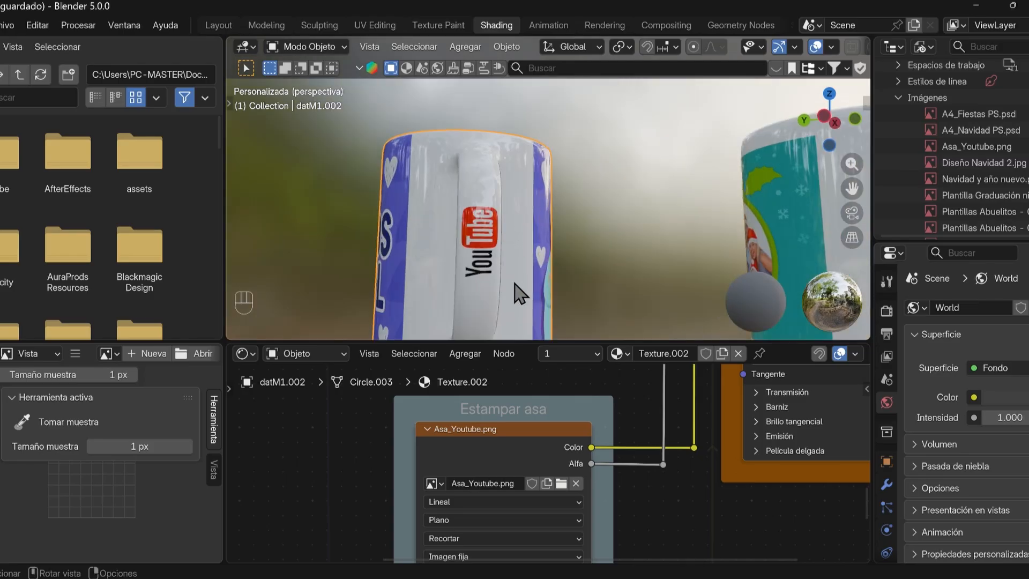
Replace the third mug's handle image with Asa_Instagram.png from the Asa folder
click(562, 486)
click(305, 120)
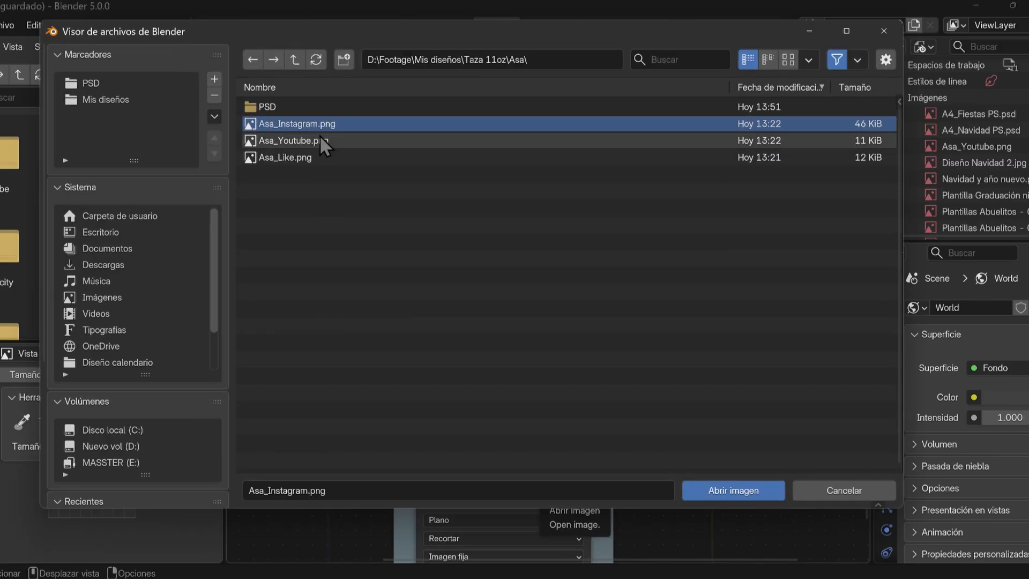
click(731, 490)
Try Asa_Like.png as the third mug's handle image, inspect the handle, and undo the change
click(561, 484)
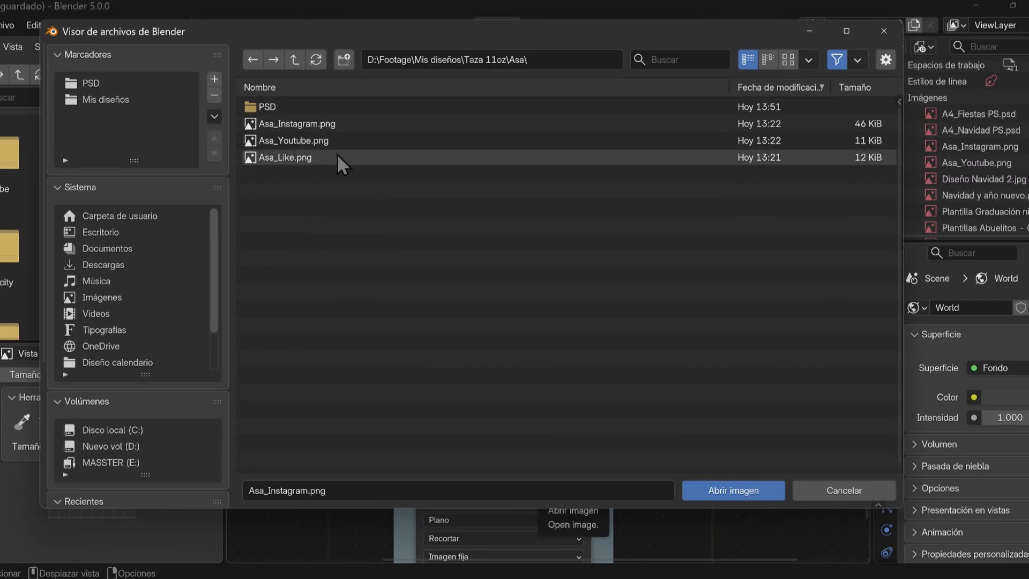
click(340, 161)
click(696, 490)
middle_drag(523, 260, 572, 206)
scroll(571, 237, down, 2)
scroll(490, 187, up, 3)
key(ctrl+z)
scroll(721, 193, down, 1)
middle_drag(720, 192, 637, 166)
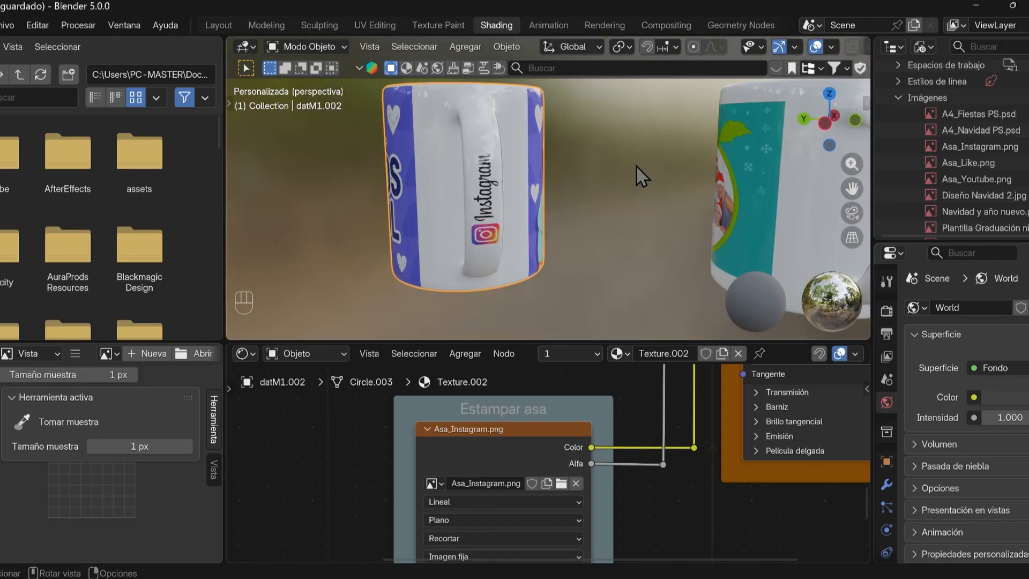
Select the second mug and assign the loaded Asa_Instagram.png to its Estampar asa image node
shift+middle_drag(751, 188, 555, 170)
click(656, 176)
click(427, 449)
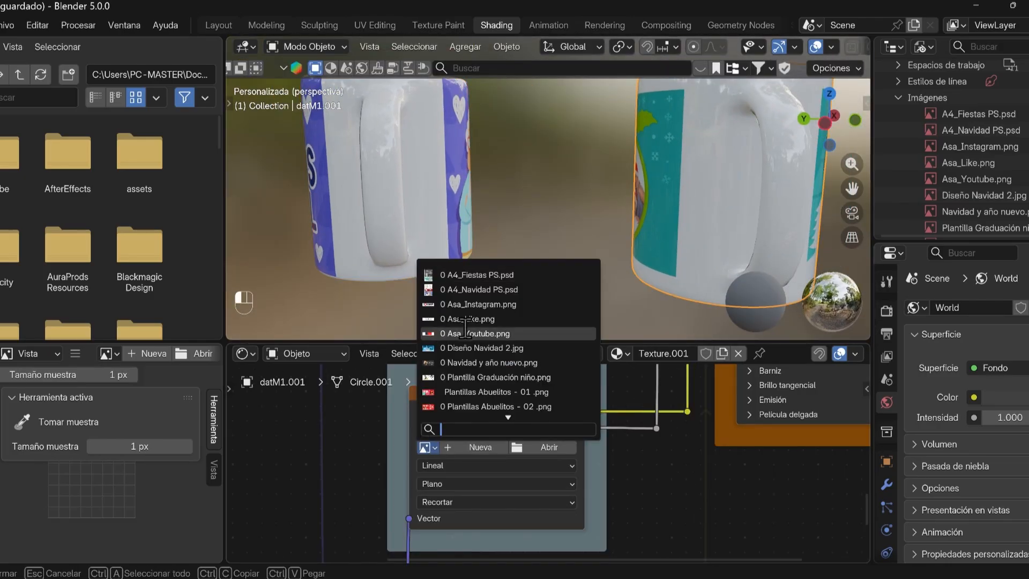
click(498, 303)
Select the third mug and assign the loaded Asa_Youtube.png to its Estampar asa image node
click(401, 201)
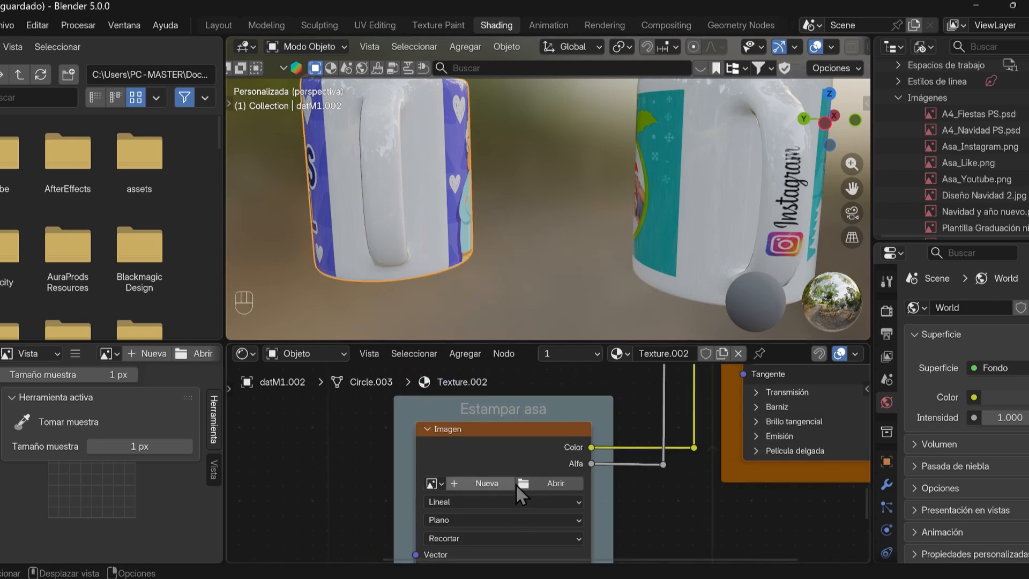
click(433, 482)
click(485, 364)
middle_drag(523, 198, 542, 203)
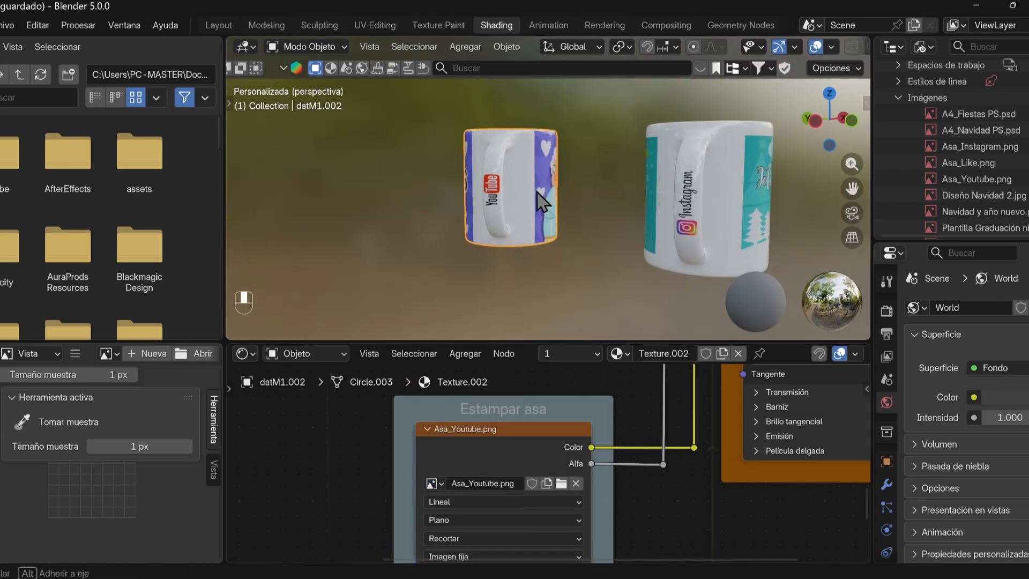
Change the third mug's print image in the Área de estampado node to Navidad y año nuevo.png
scroll(542, 203, down, 3)
scroll(612, 189, up, 5)
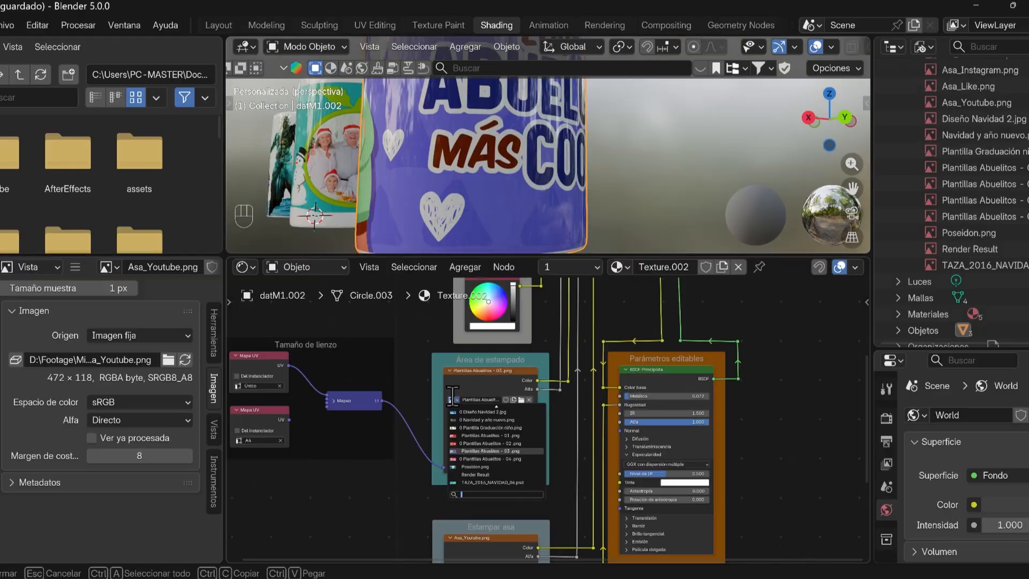
click(467, 420)
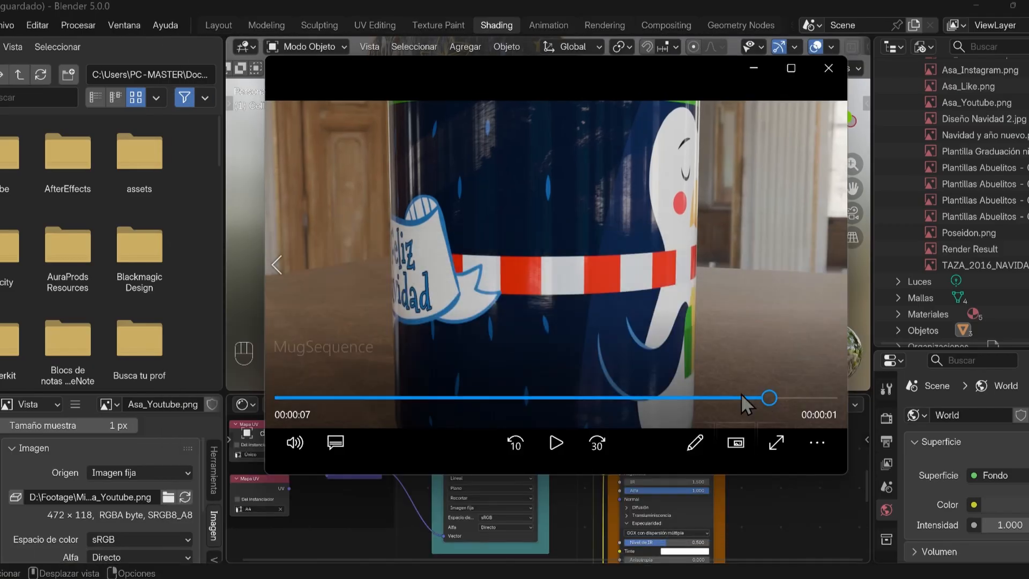
Review the surface reflections in the MugSequence video and the smudges in the Phone Screen.jpg reference photo, and minimize both windows
drag(741, 397, 785, 404)
key(super)
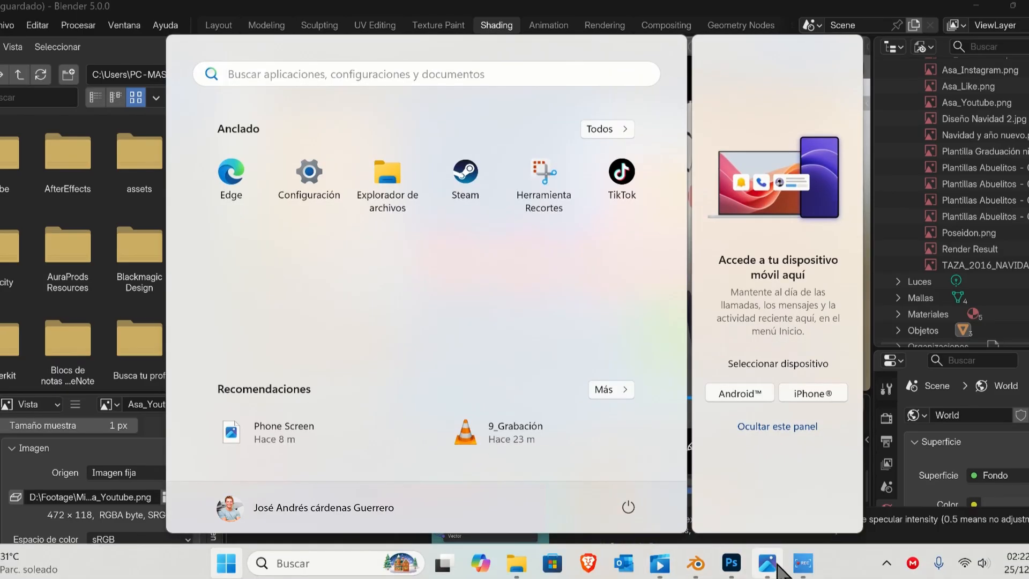
click(768, 566)
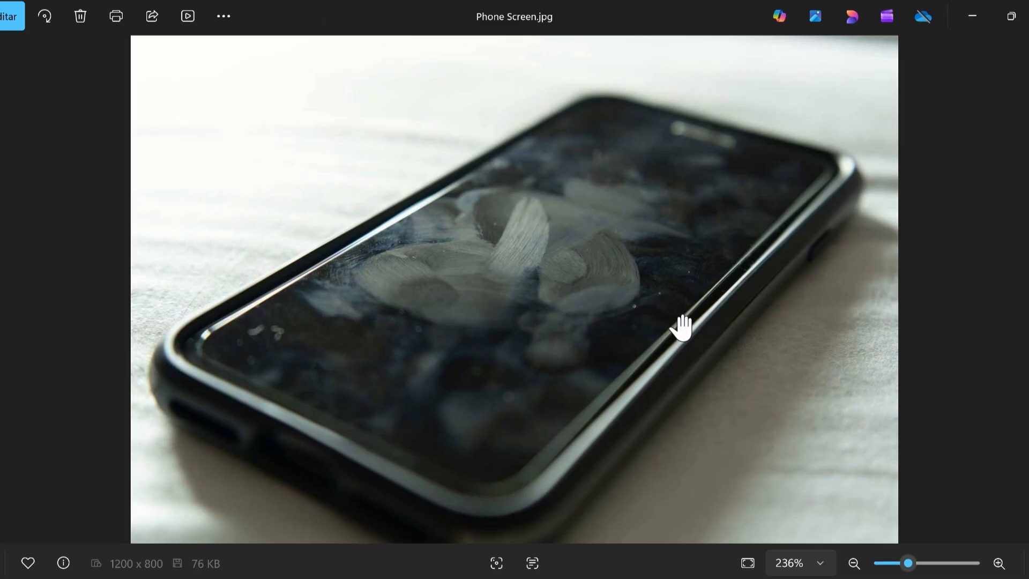
click(974, 15)
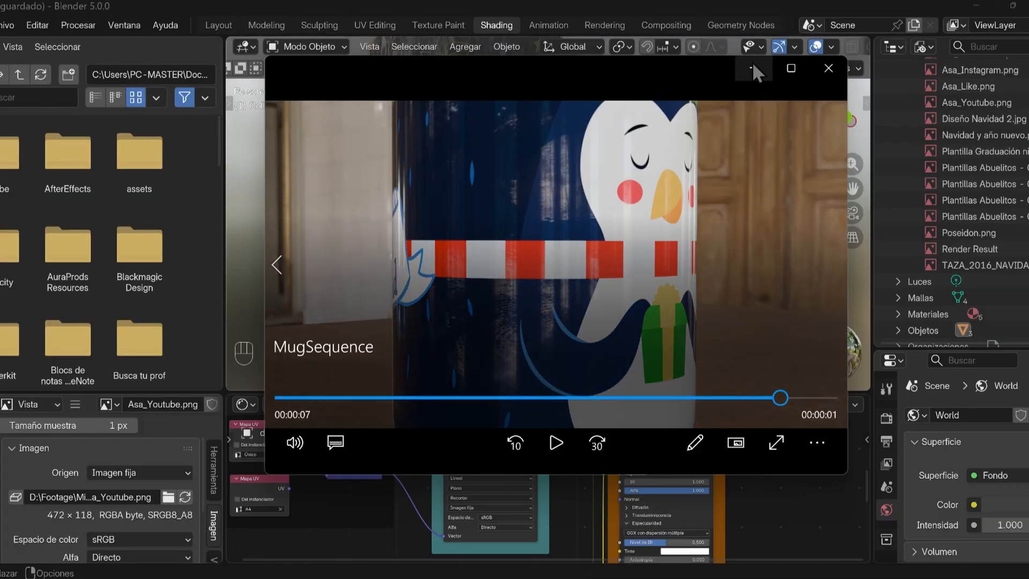
click(752, 62)
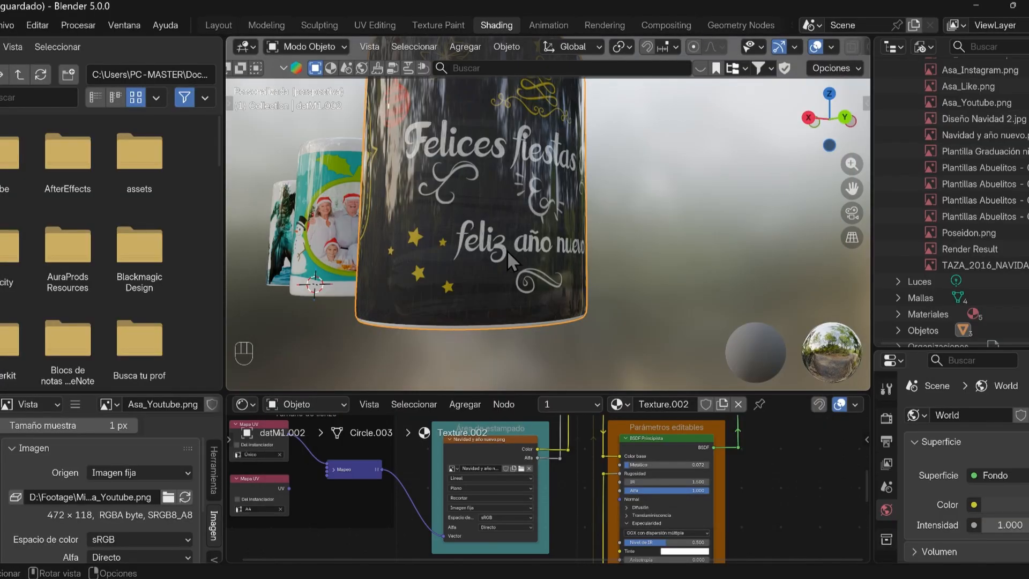
Load REFLE_Huellas 2.tif from the _REFLEJOS folder of Mis diseños into the third mug's Reflejo personalizado image node
drag(565, 394, 566, 213)
middle_drag(541, 431, 539, 309)
middle_drag(491, 525, 467, 403)
scroll(415, 428, up, 8)
click(395, 412)
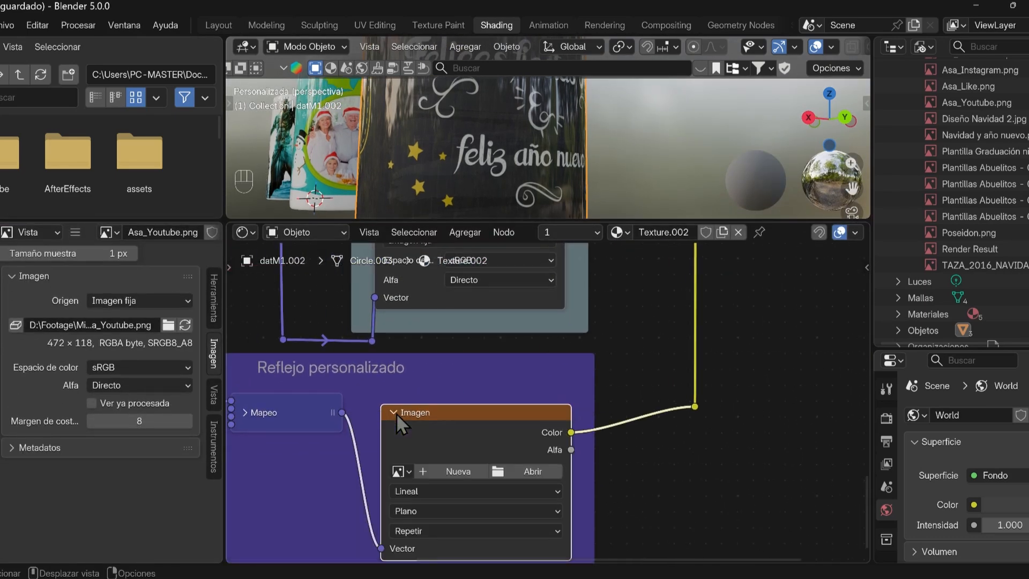
click(545, 472)
click(139, 99)
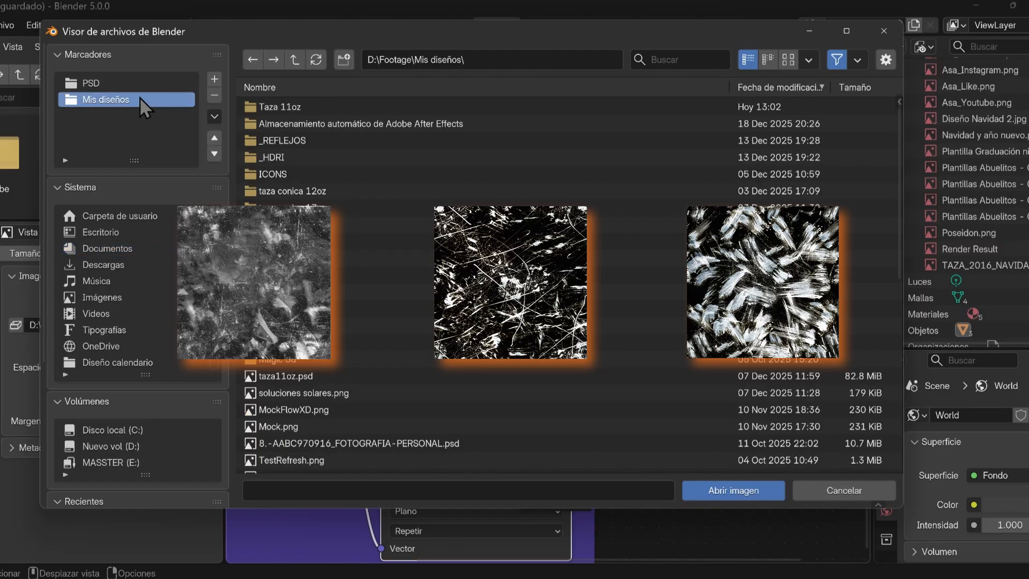
click(319, 140)
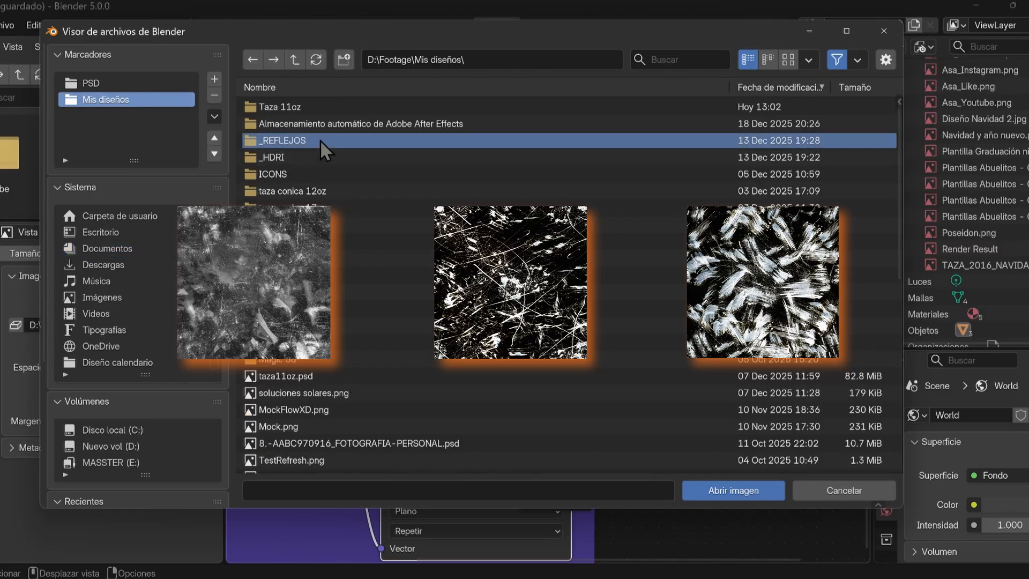
click(344, 156)
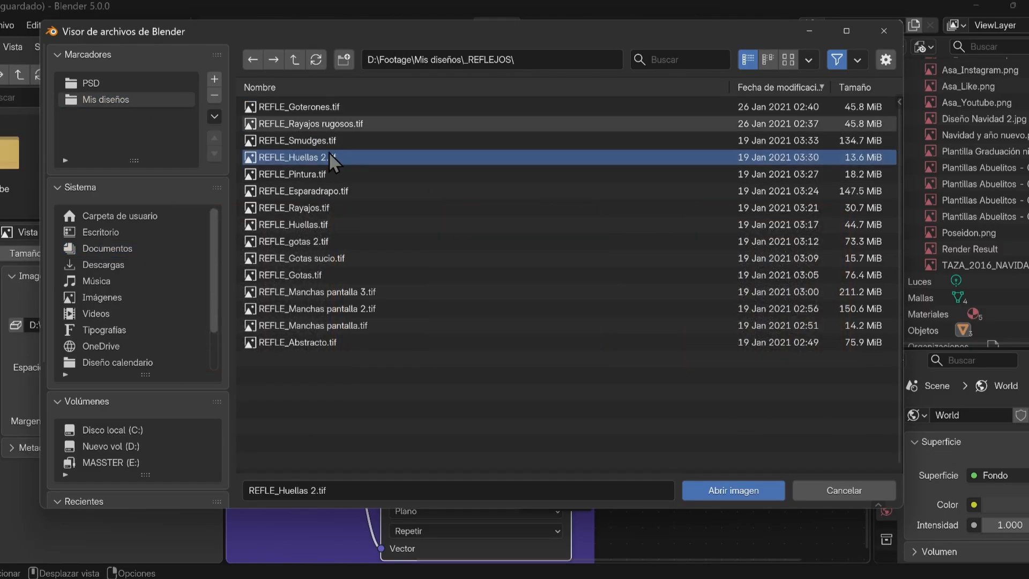
click(756, 498)
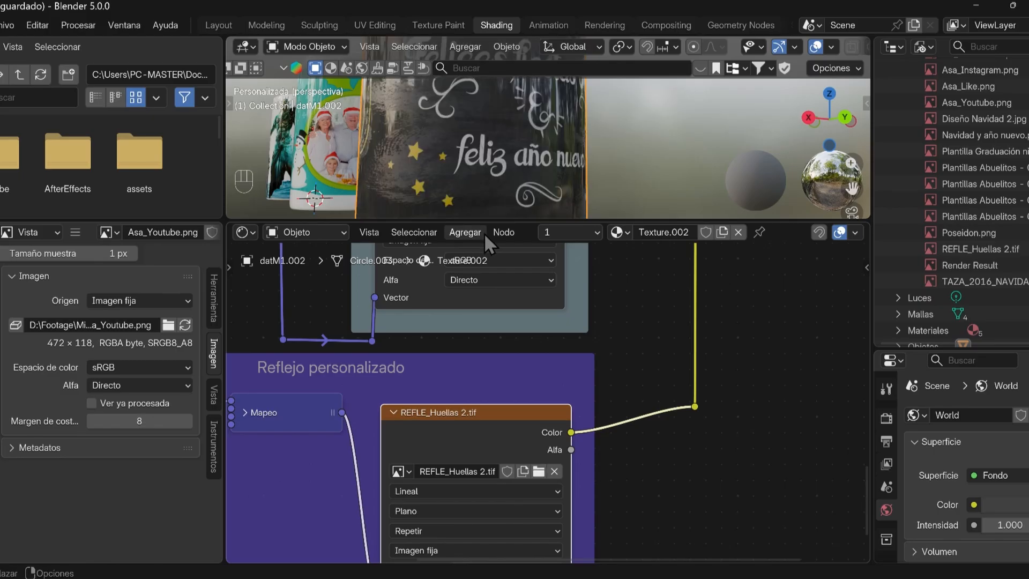
Shift the Reflejo personalizado mapping position to X 1.5 m and Y -1.9 m on the third mug
drag(562, 221, 552, 408)
middle_drag(545, 227, 463, 204)
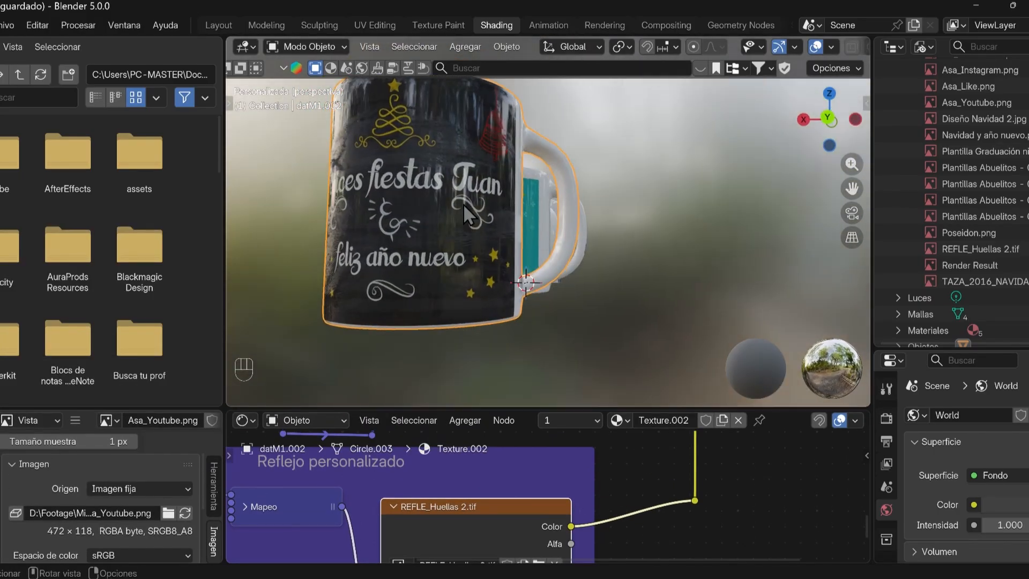
scroll(415, 178, up, 3)
scroll(587, 238, down, 6)
shift+middle_drag(415, 178, 632, 214)
scroll(671, 233, up, 3)
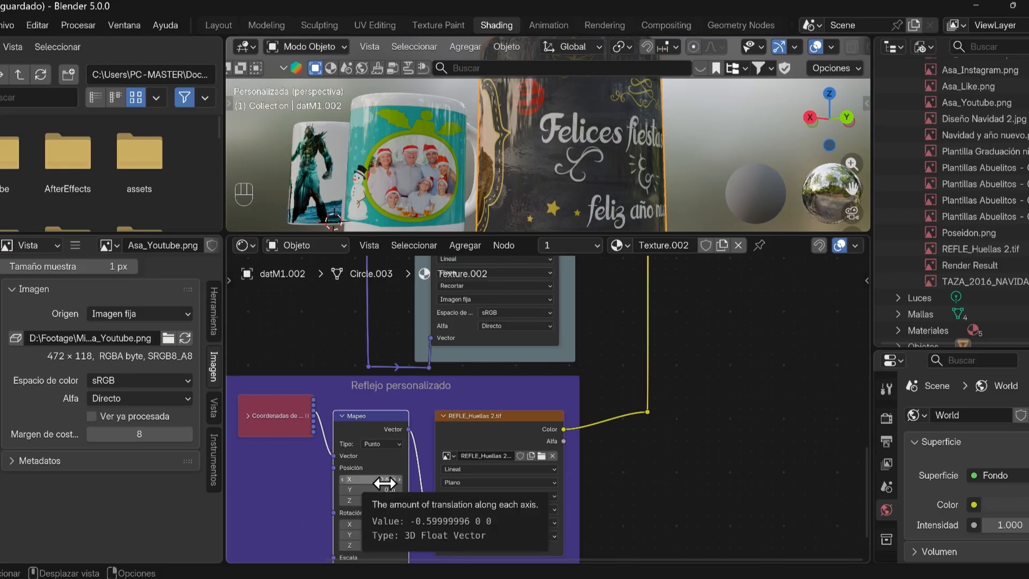
drag(384, 483, 430, 483)
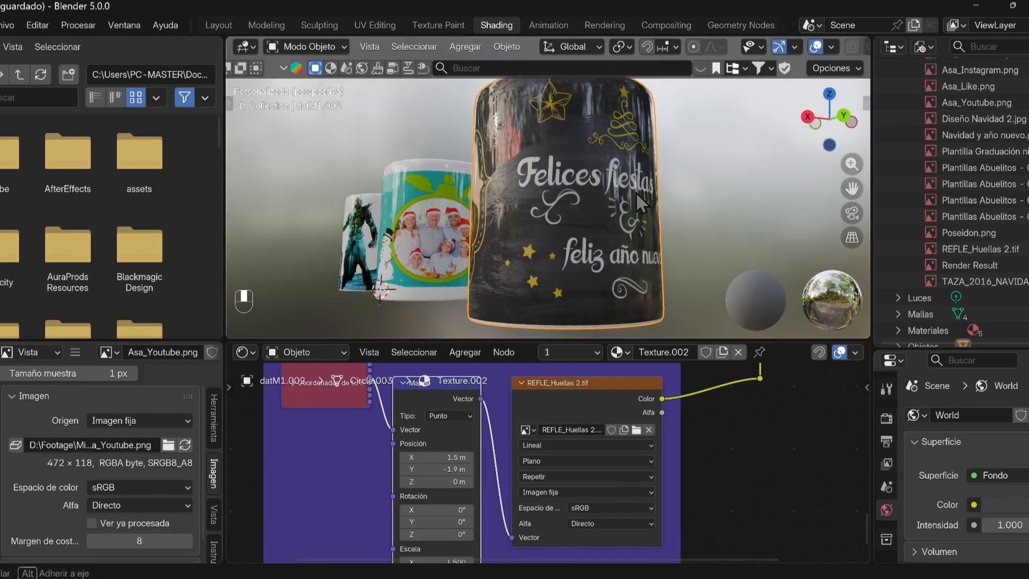
scroll(635, 192, up, 2)
scroll(571, 198, down, 4)
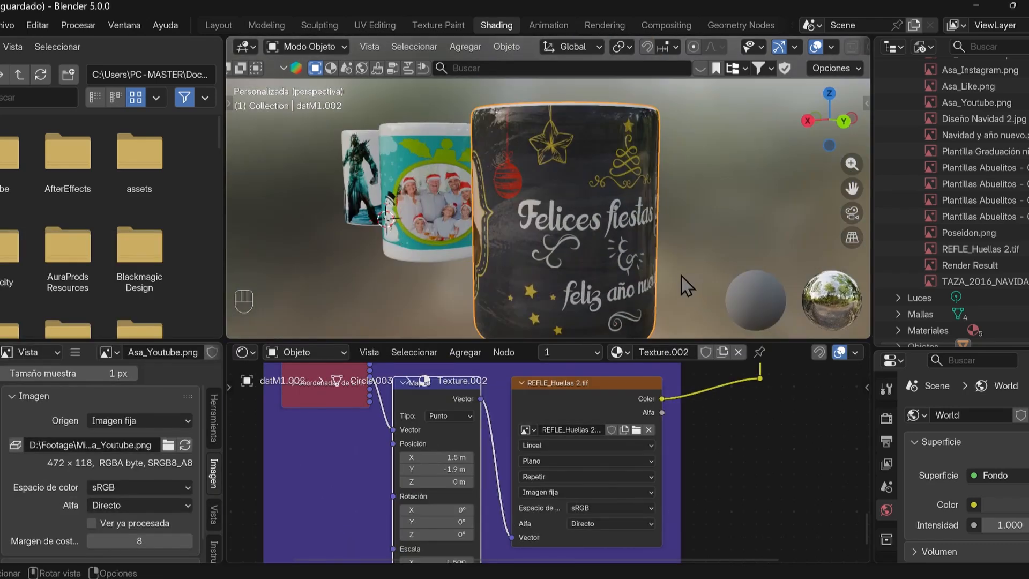
Reopen the MugSequence video and scrub back through it to examine the mug's reflections
key(super)
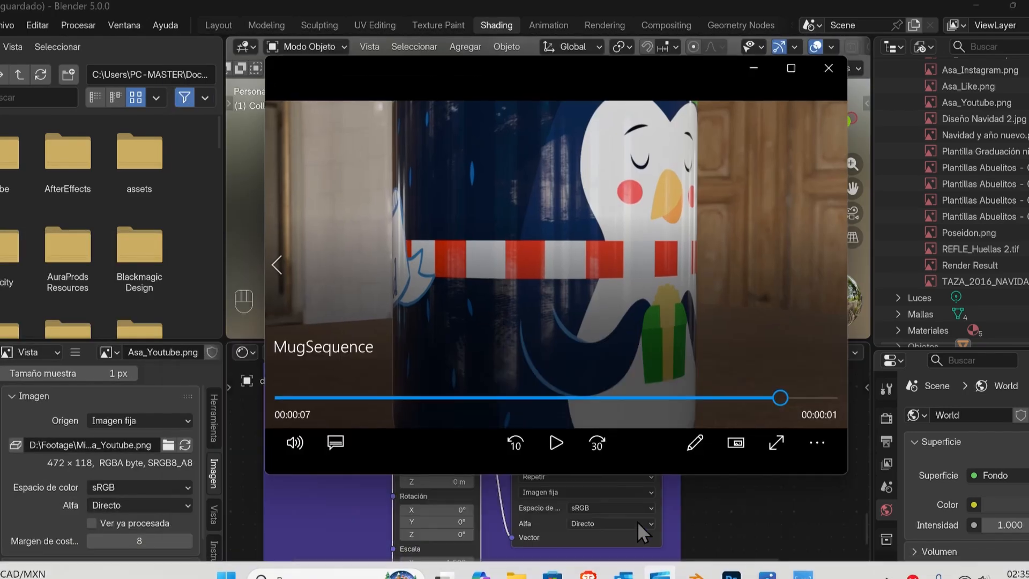
drag(701, 398, 411, 397)
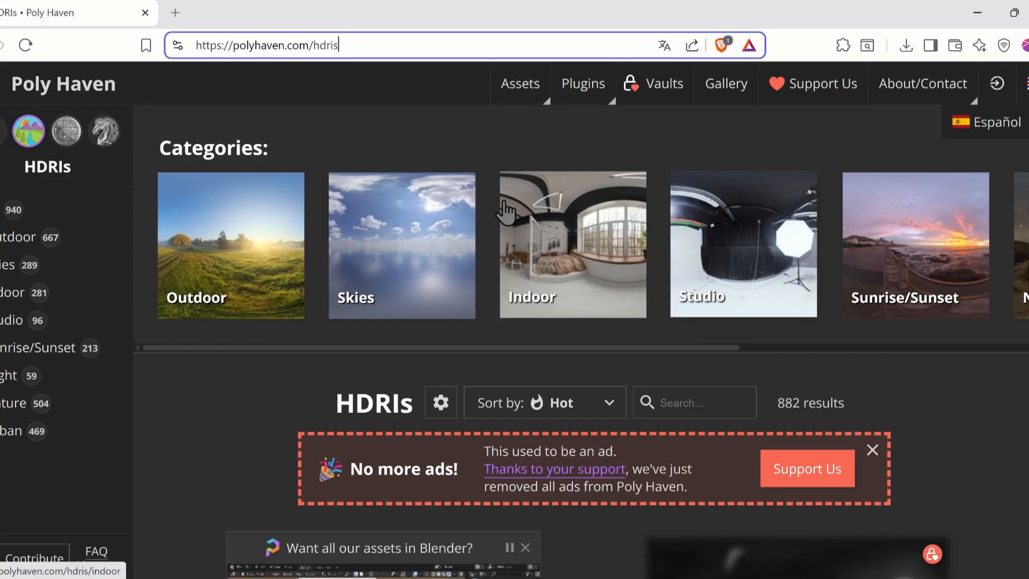
Switch to the Poly Haven HDRIs page in the browser and browse its Indoor category
click(316, 75)
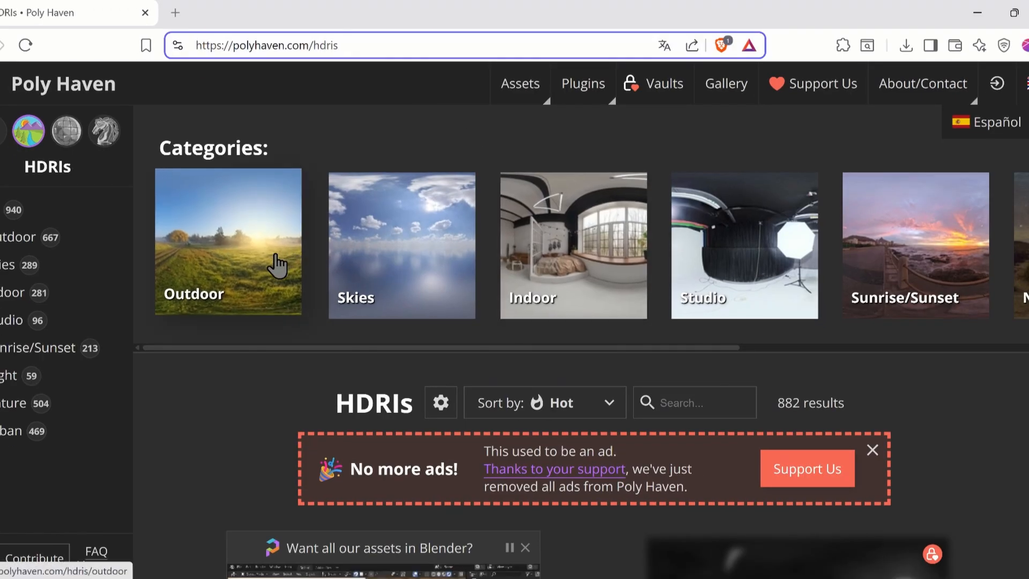
click(616, 251)
scroll(989, 314, down, 9)
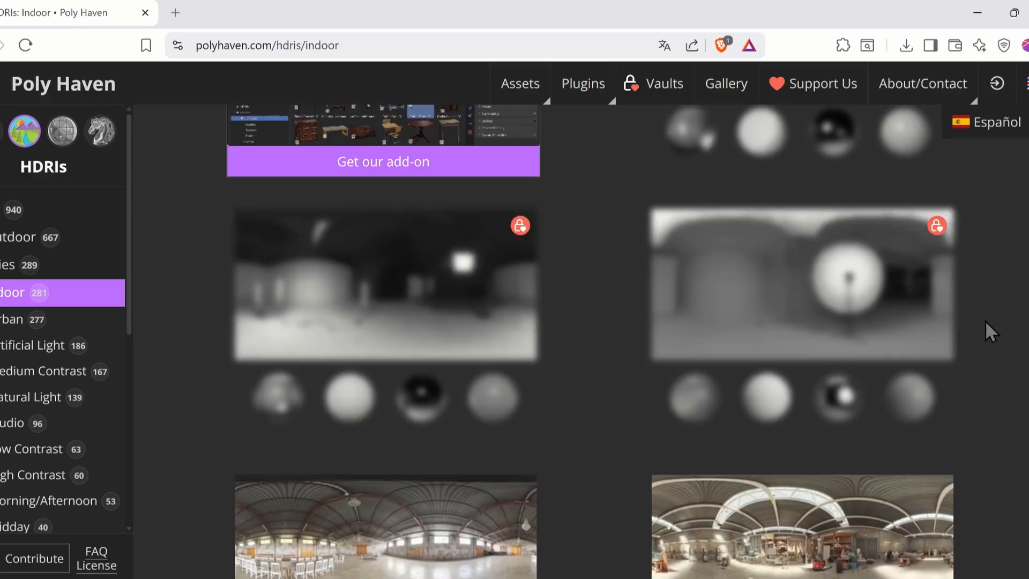
scroll(574, 363, down, 11)
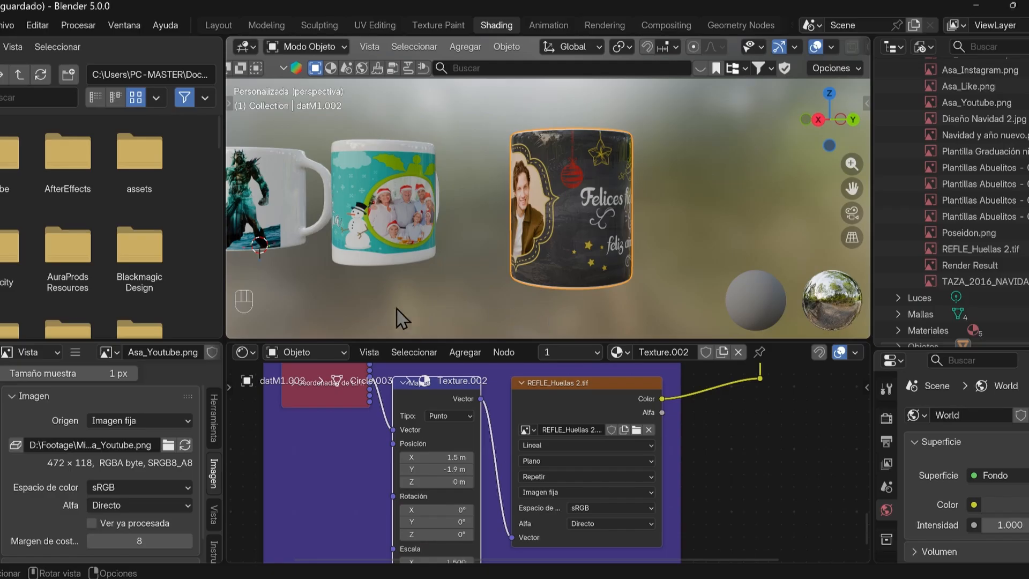
Switch the shader editor from Objeto to Entorno and move the Fondo node closer to the Entorno output node
click(339, 352)
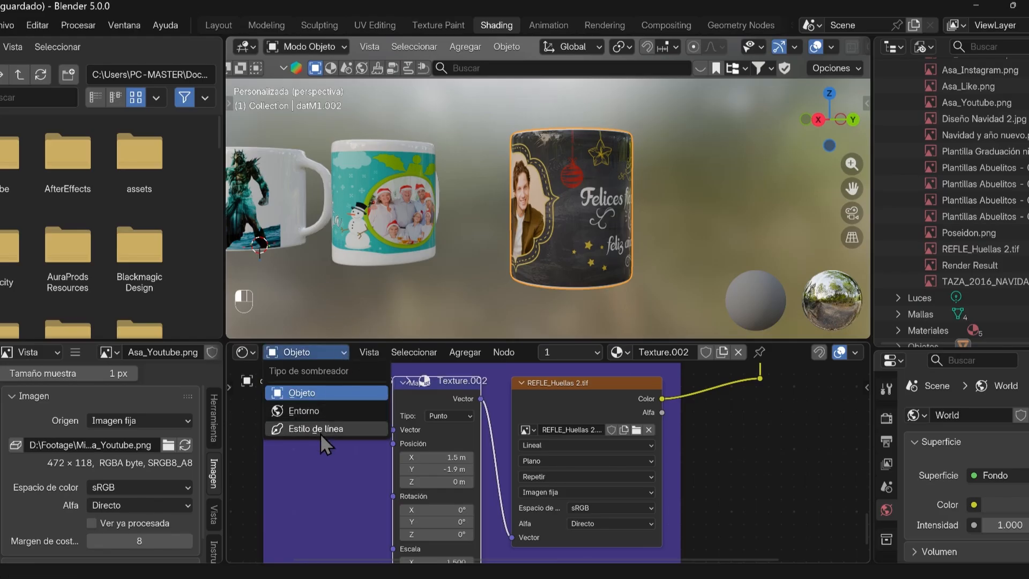
click(327, 412)
click(492, 404)
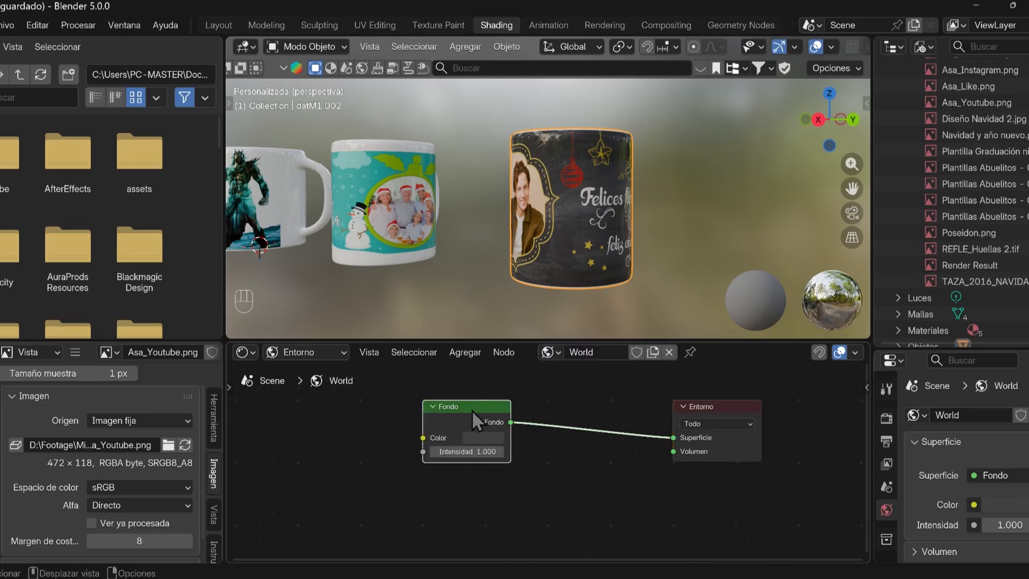
drag(472, 410, 524, 409)
Add an Imagen de entorno node and connect its Color output to the Fondo node's Color input
click(397, 431)
key(shift+a)
mouse_move(390, 431)
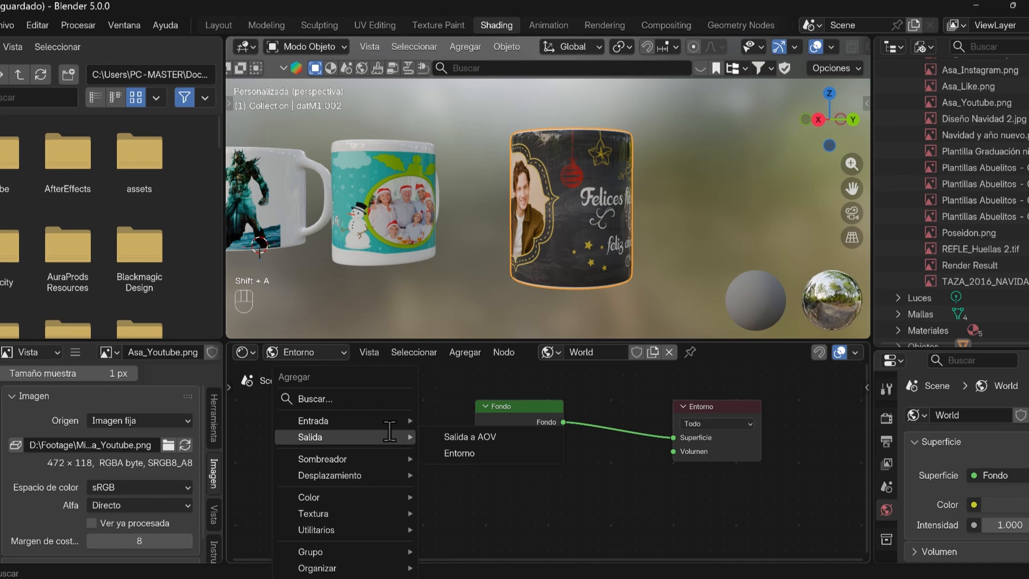
text(ima)
key(Down)
key(Return)
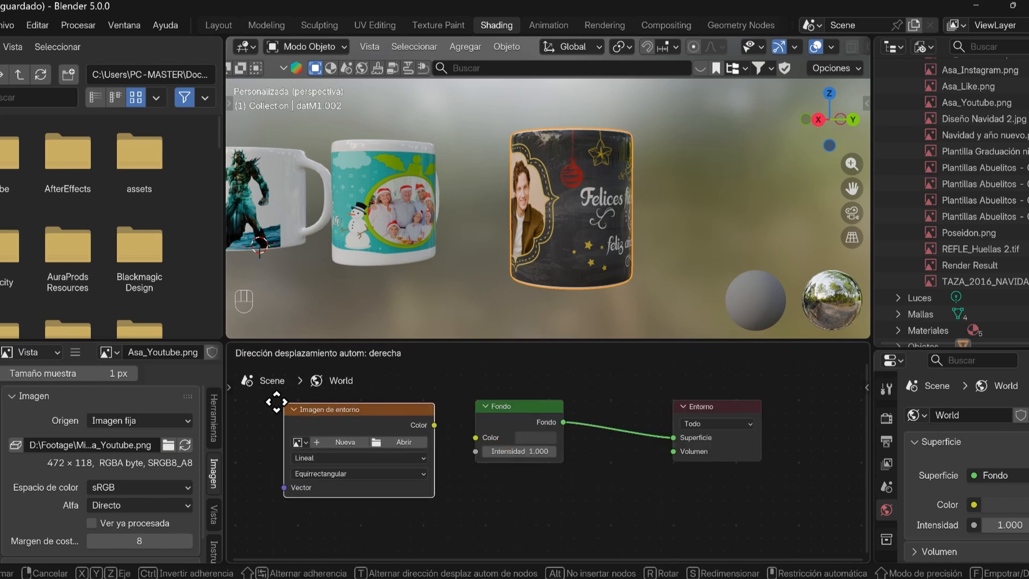
click(246, 403)
drag(415, 425, 477, 438)
Load HDRI_modern_evening_street_2k.exr from the _HDRI folder of Mis diseños into the Imagen de entorno node
click(387, 442)
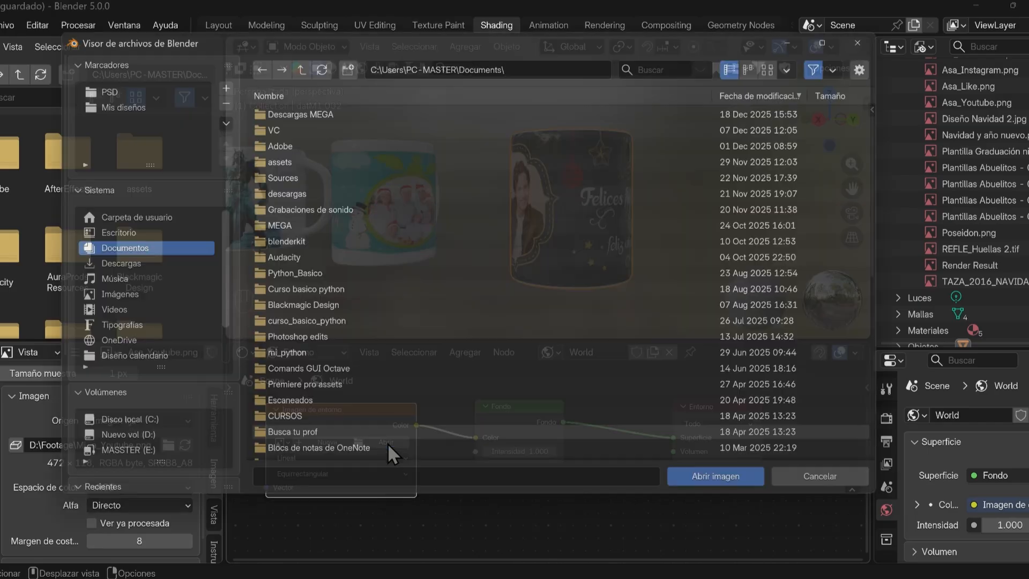
click(128, 99)
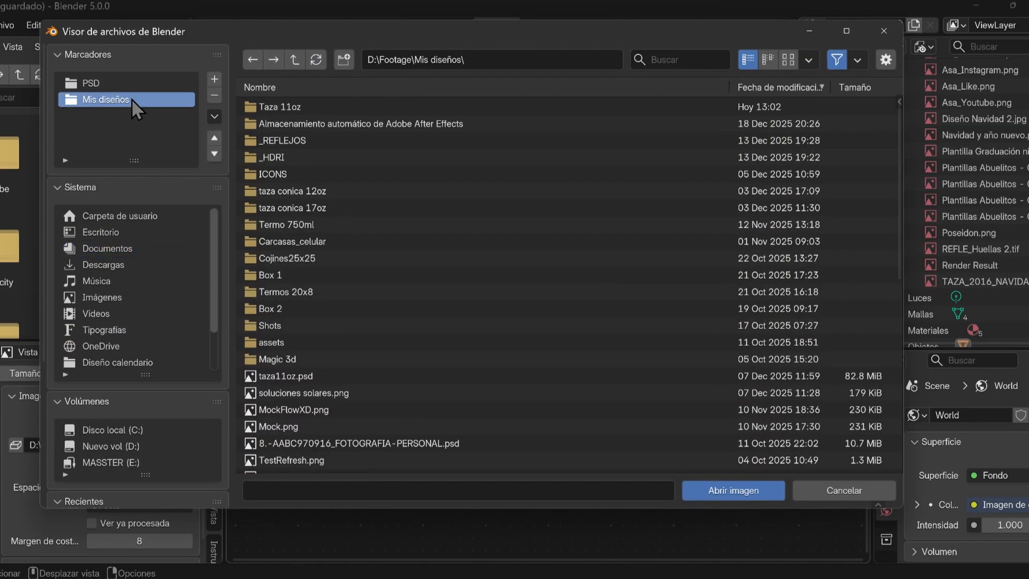
click(310, 158)
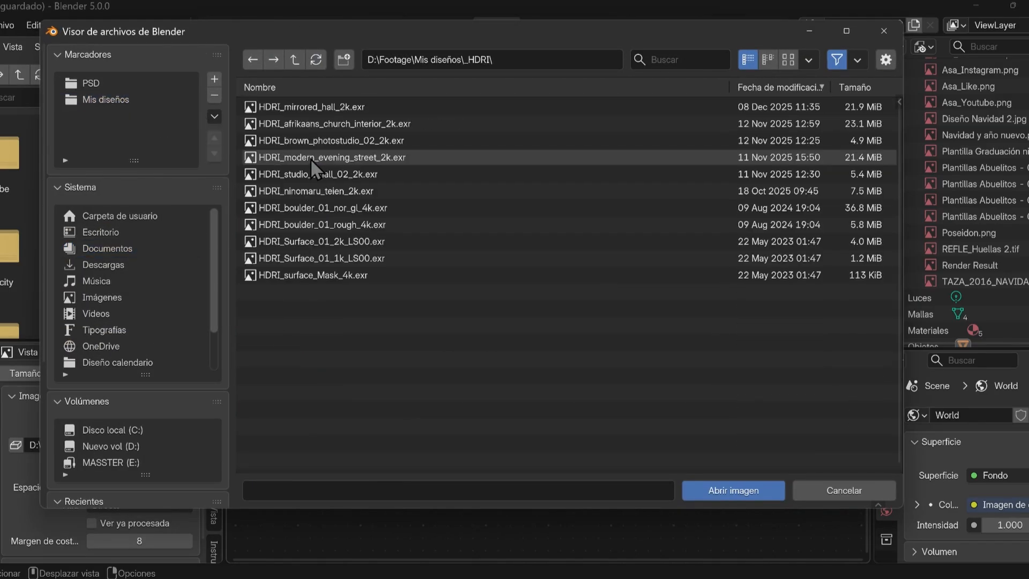
click(311, 158)
click(761, 491)
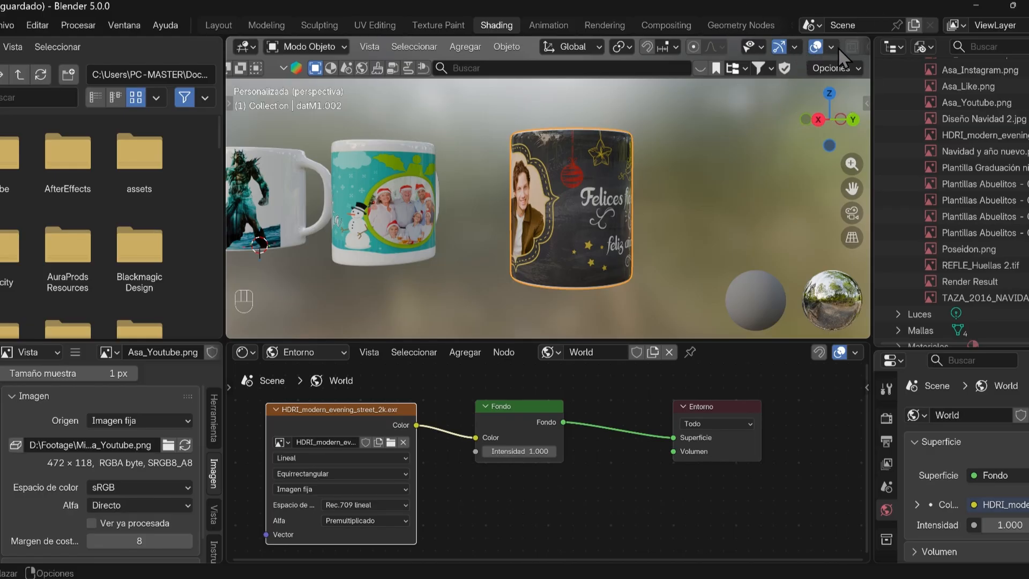
Enable Entorno de la escena in the viewport shading options to light the mugs with the world HDRI
scroll(837, 47, down, 5)
click(856, 48)
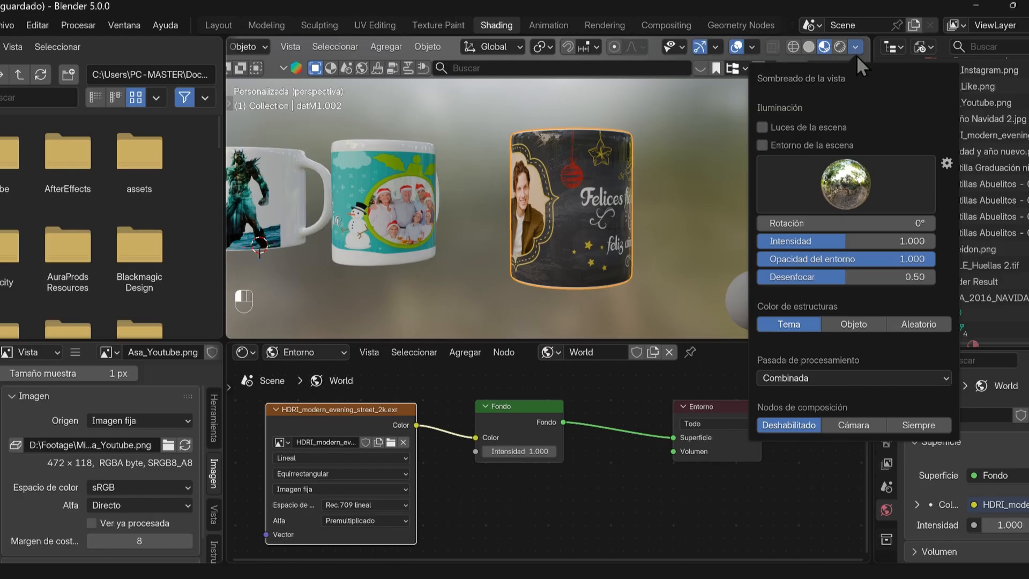
click(764, 144)
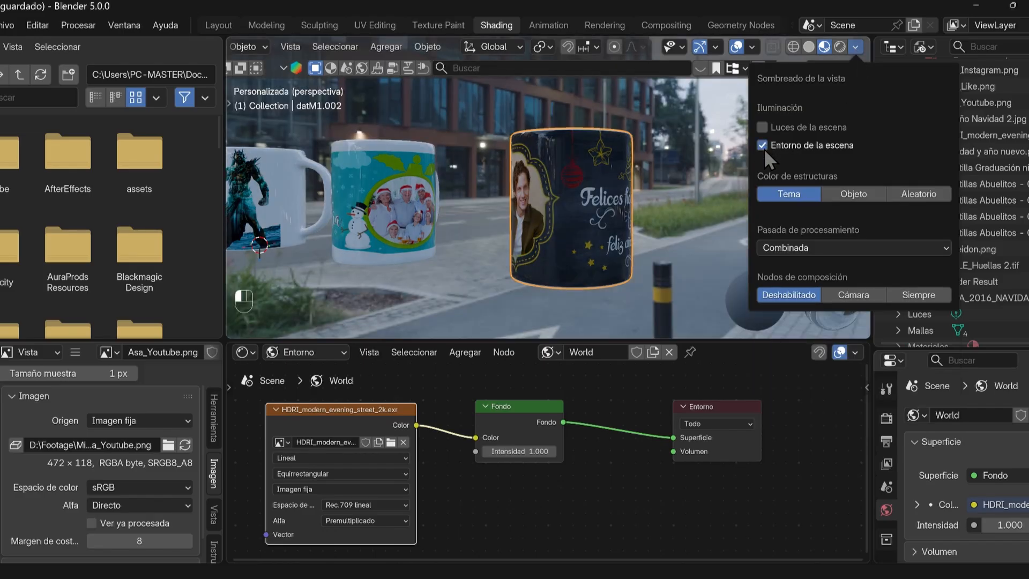
middle_drag(652, 204, 558, 181)
scroll(545, 212, down, 5)
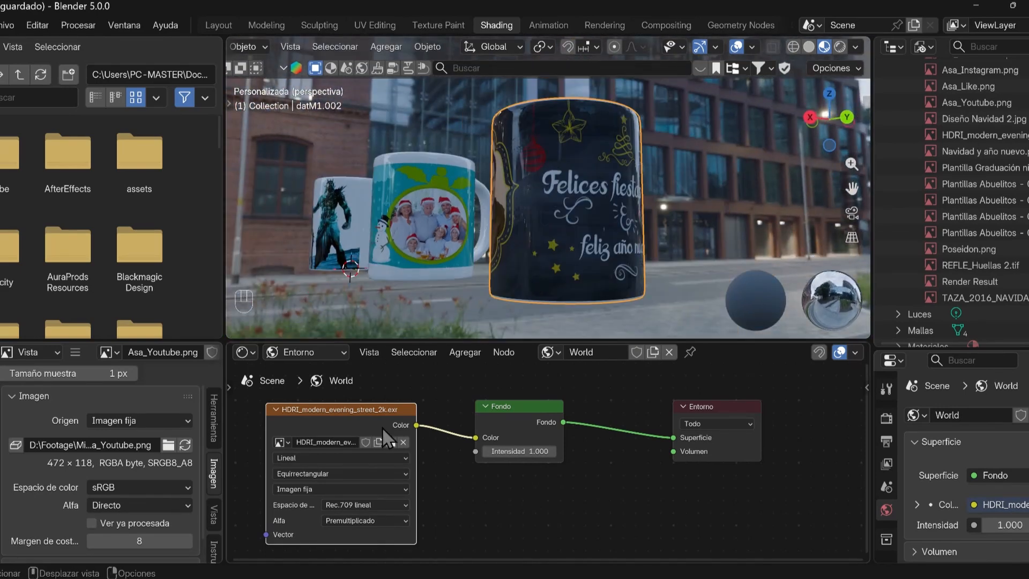
Replace the environment node's image with HDRI_ninomaru_teien_2k.exr
click(391, 442)
click(350, 192)
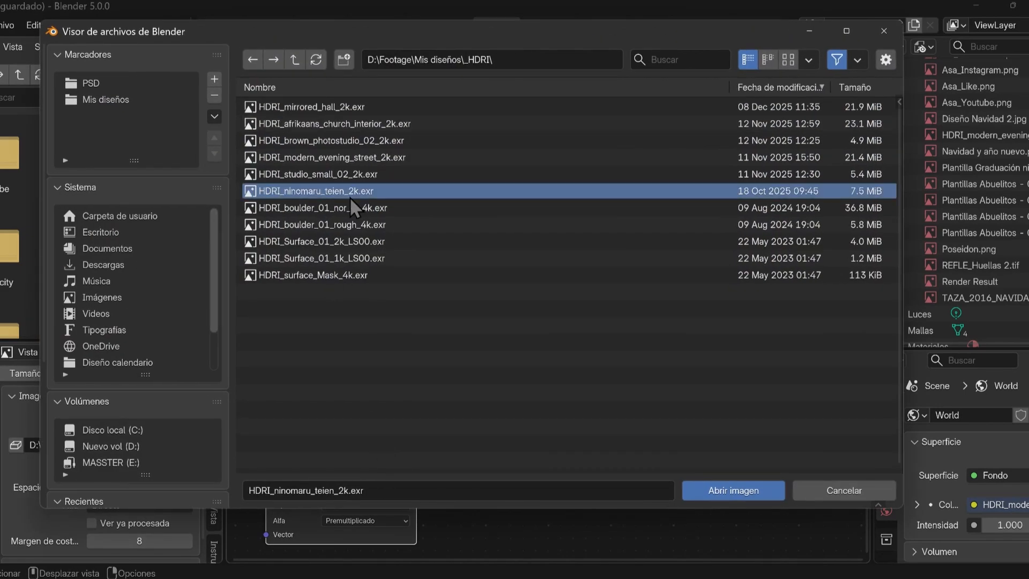
click(767, 493)
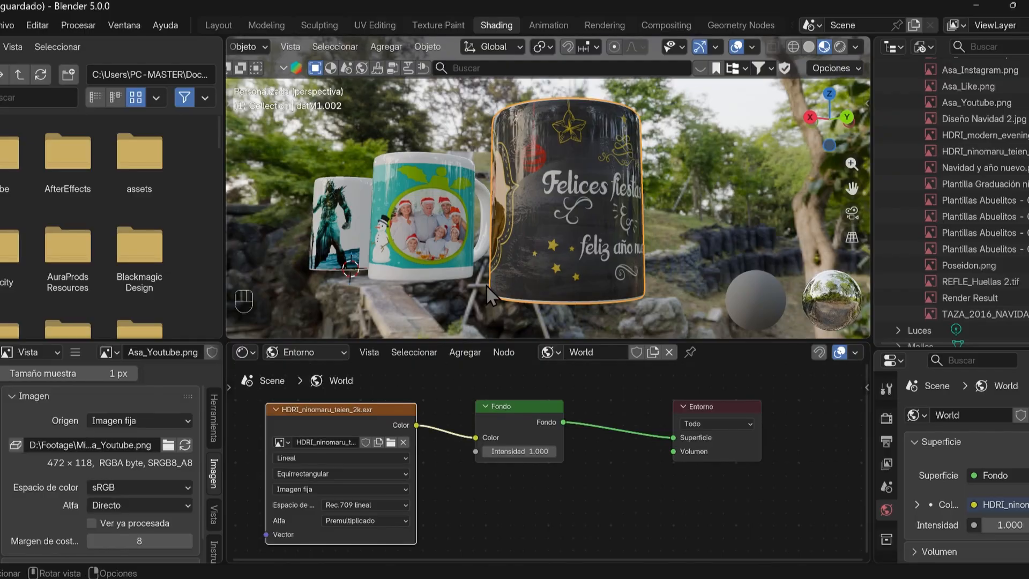
Examine the three mugs from several angles under the garden HDRI's lighting and reflections
scroll(587, 169, up, 3)
scroll(591, 178, down, 3)
middle_drag(591, 178, 406, 164)
scroll(408, 165, down, 4)
middle_drag(701, 201, 579, 153)
scroll(582, 155, down, 3)
middle_drag(702, 176, 637, 161)
scroll(408, 193, up, 3)
shift+middle_drag(657, 155, 560, 199)
scroll(664, 243, up, 3)
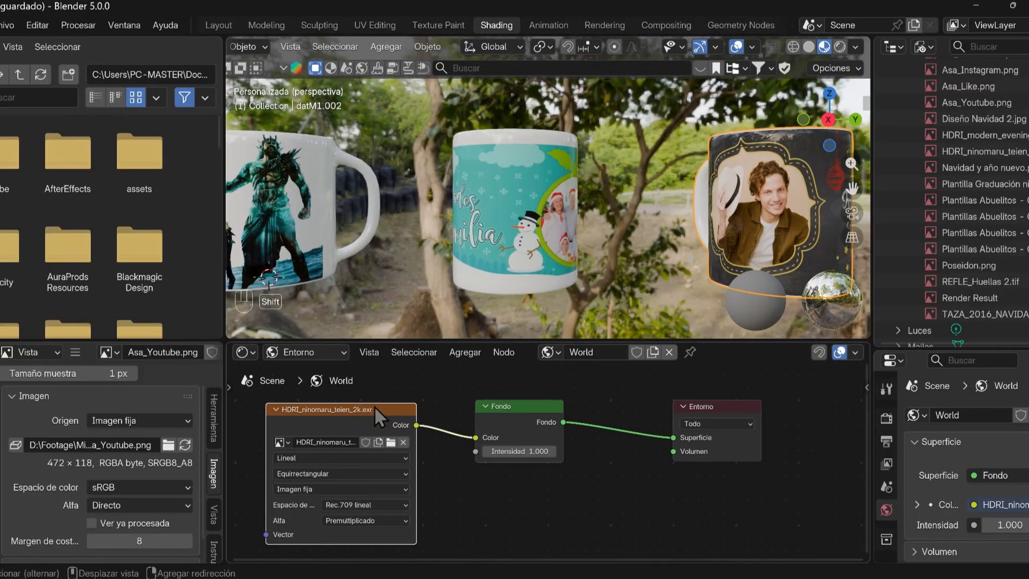
Add texture coordinate and mapping nodes to the environment image and rotate the HDRI around the mugs about the Z axis
middle_drag(274, 417, 463, 421)
click(499, 416)
key(ctrl+t)
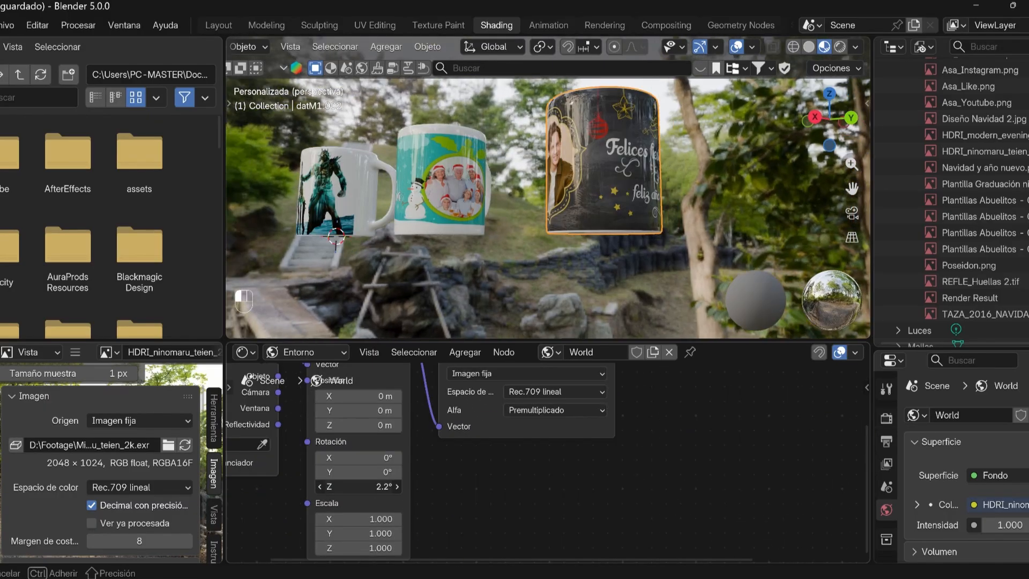
drag(358, 486, 412, 486)
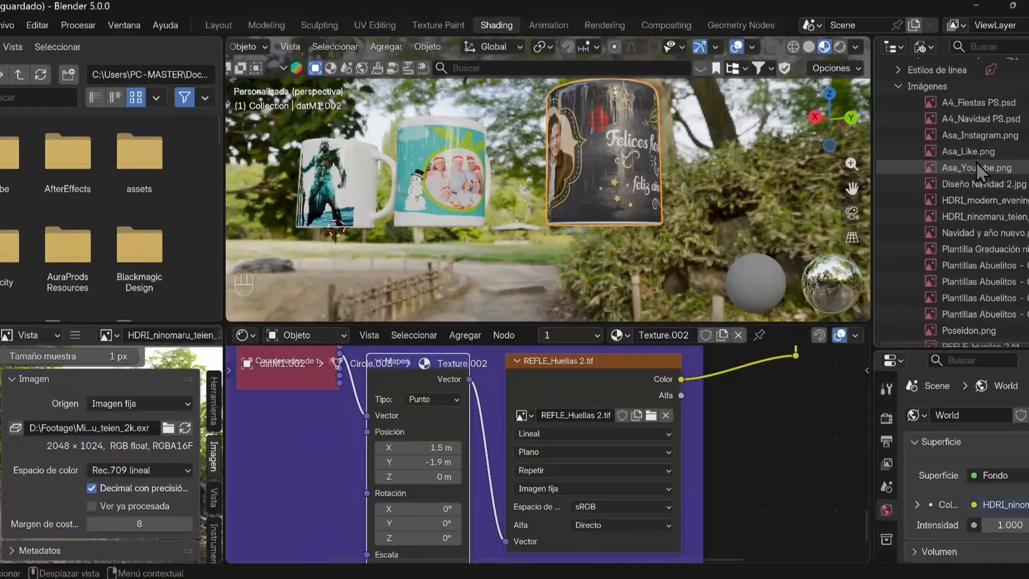
Review the scene's list of images and the black mug material's reflection, handle and print area nodes
scroll(992, 161, down, 3)
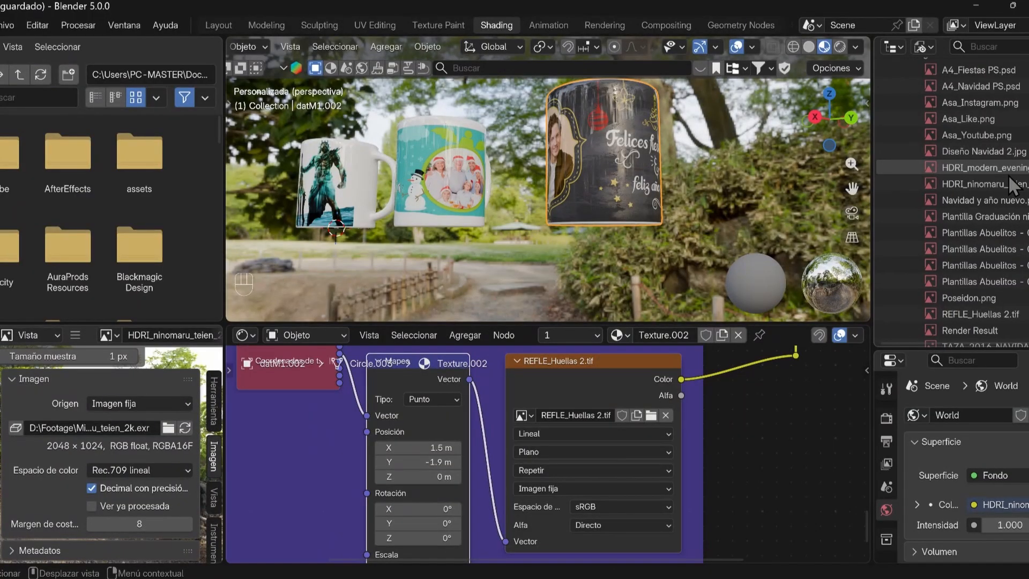
scroll(1013, 185, up, 2)
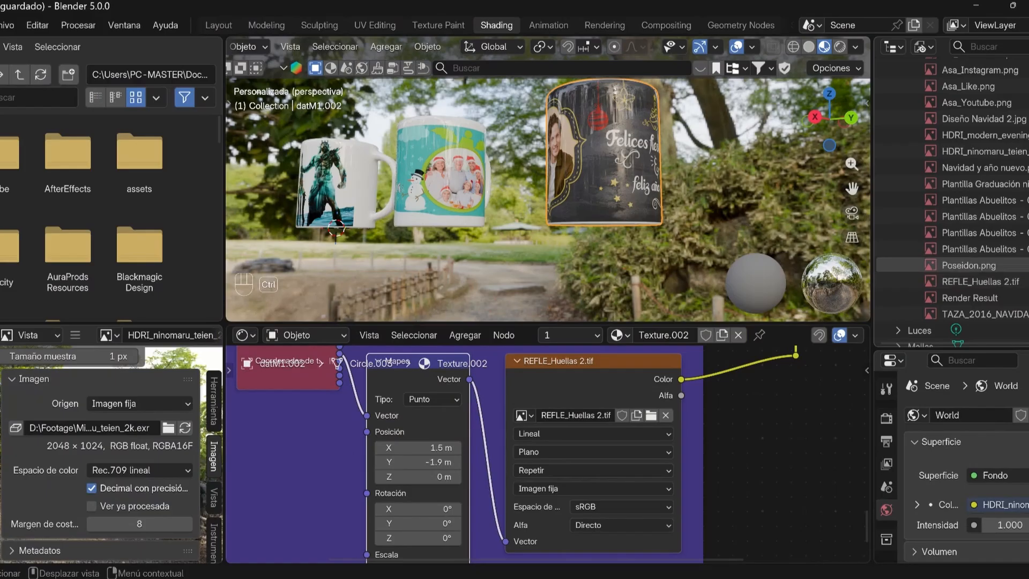
scroll(983, 197, up, 5)
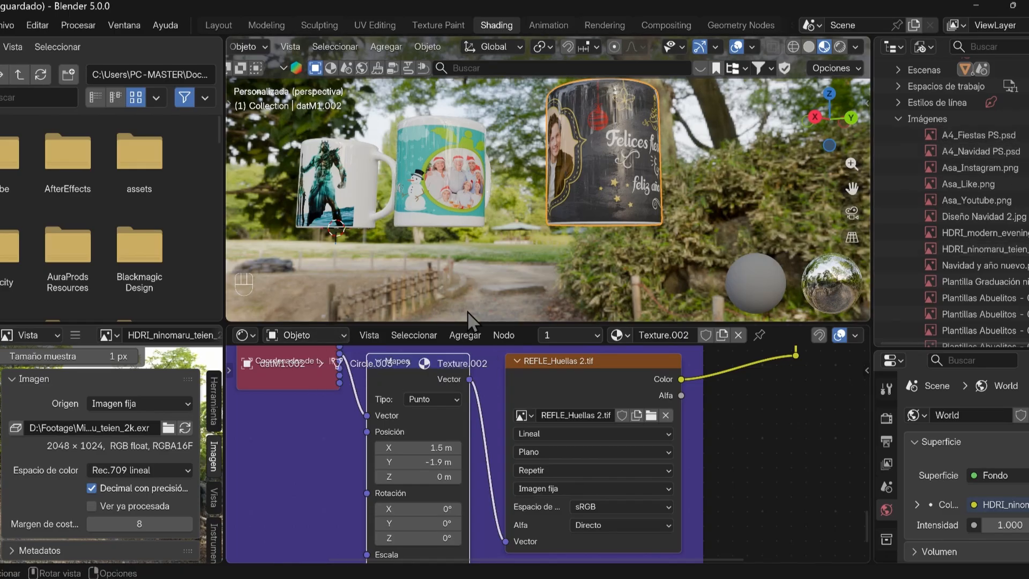
click(306, 335)
click(313, 377)
scroll(590, 405, down, 6)
scroll(595, 411, up, 5)
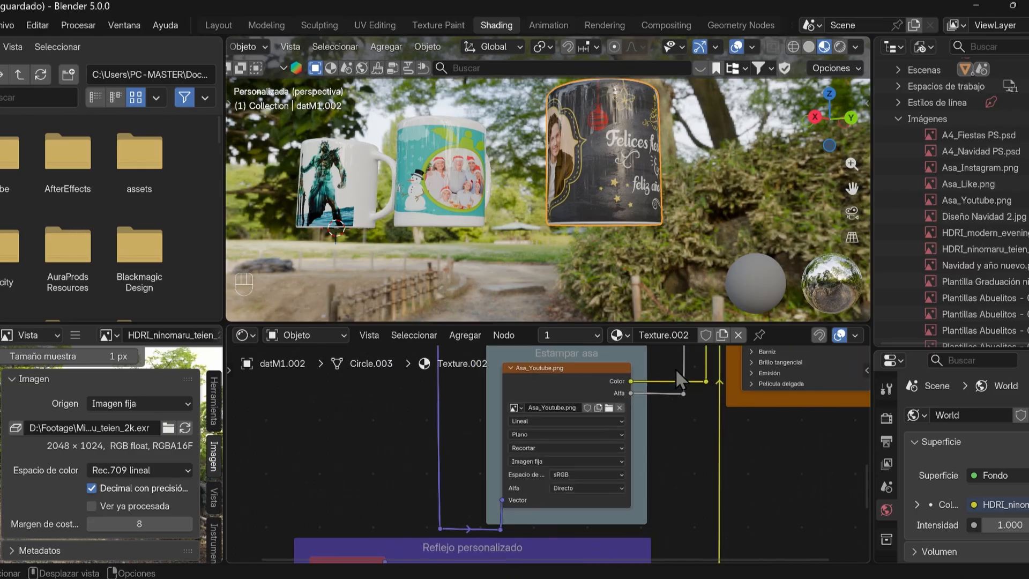
middle_drag(648, 355, 631, 477)
middle_drag(616, 386, 610, 484)
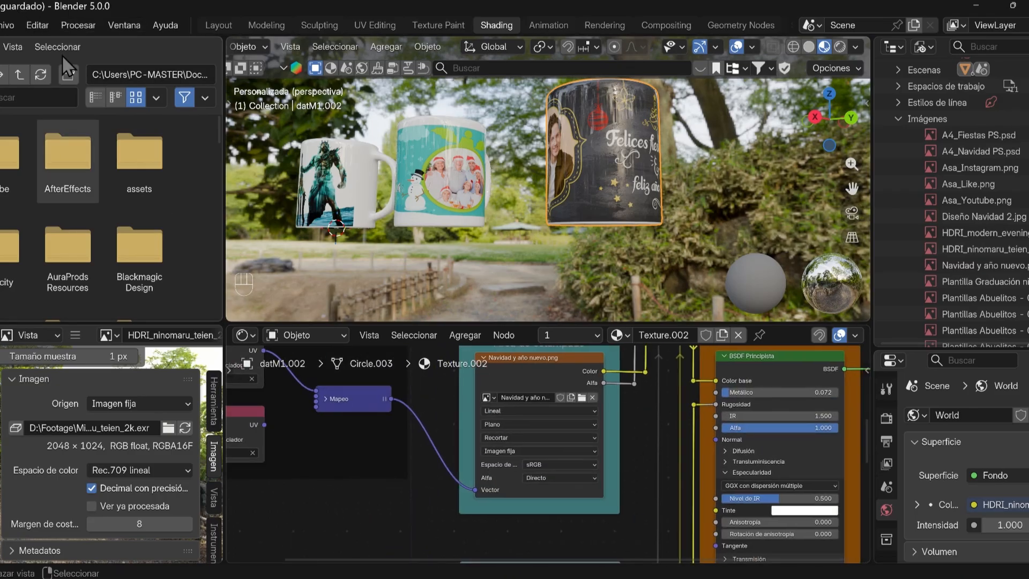
Save the project as Mockup workspace.blend in the Mis diseños folder and open the saved file from File Explorer
click(7, 25)
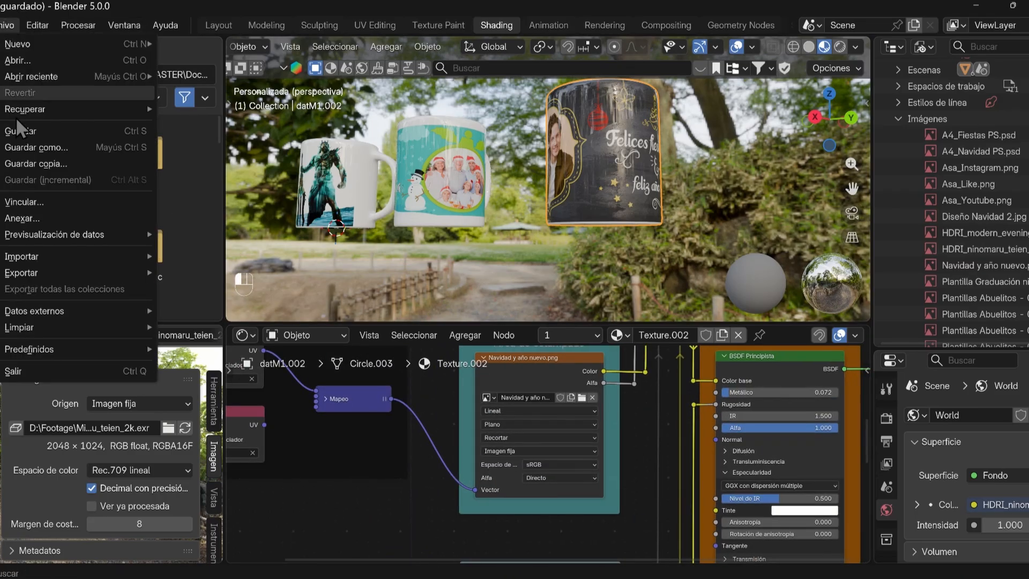
key(ctrl)
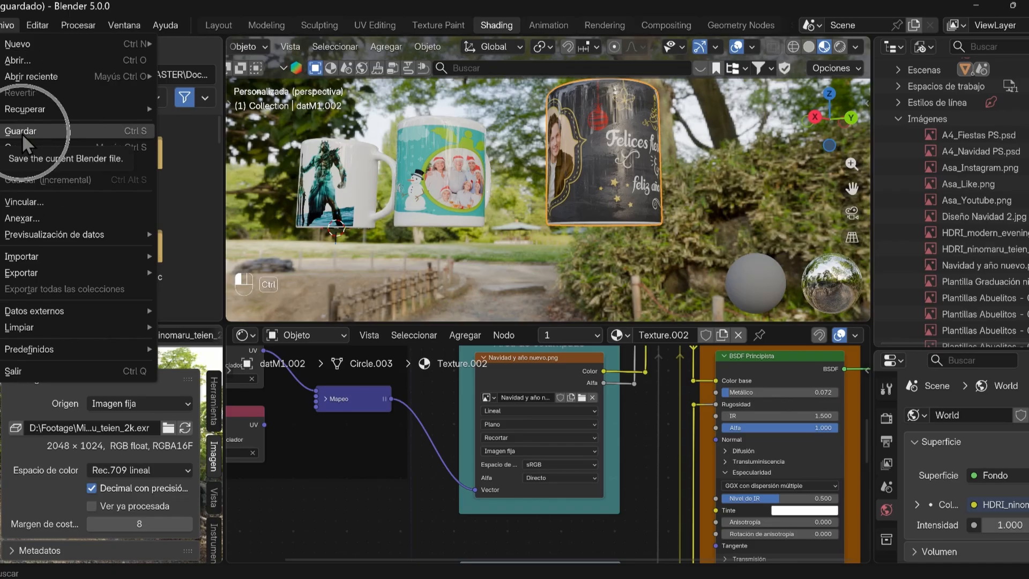
click(22, 131)
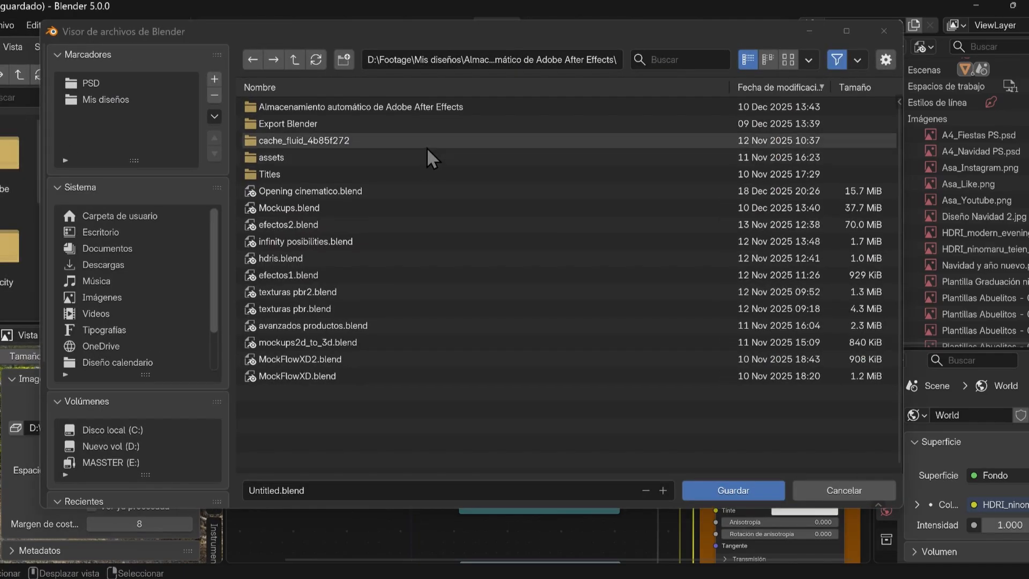
click(125, 96)
click(330, 491)
text(Mockup)
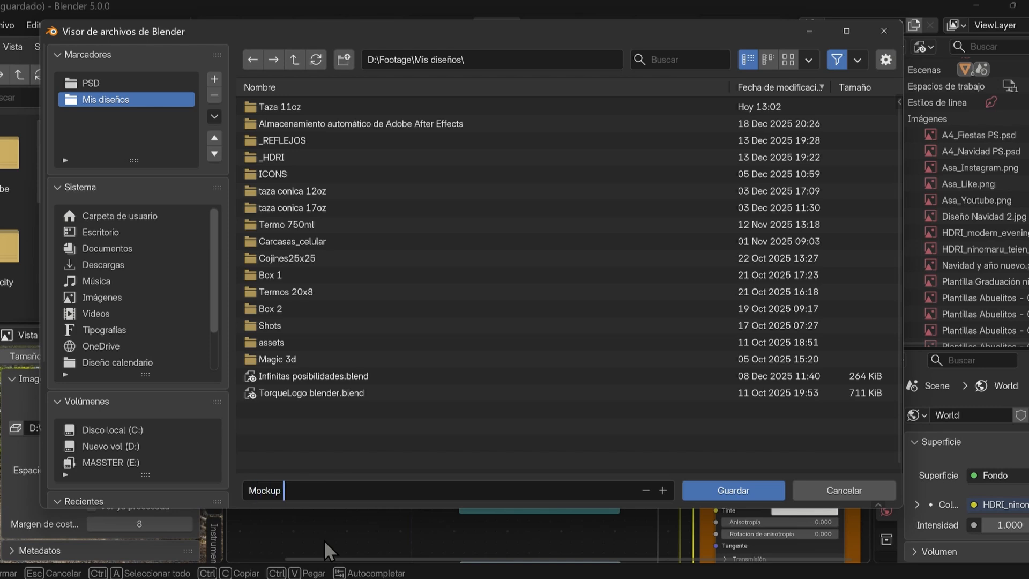
text( workspace)
key(Return)
click(764, 490)
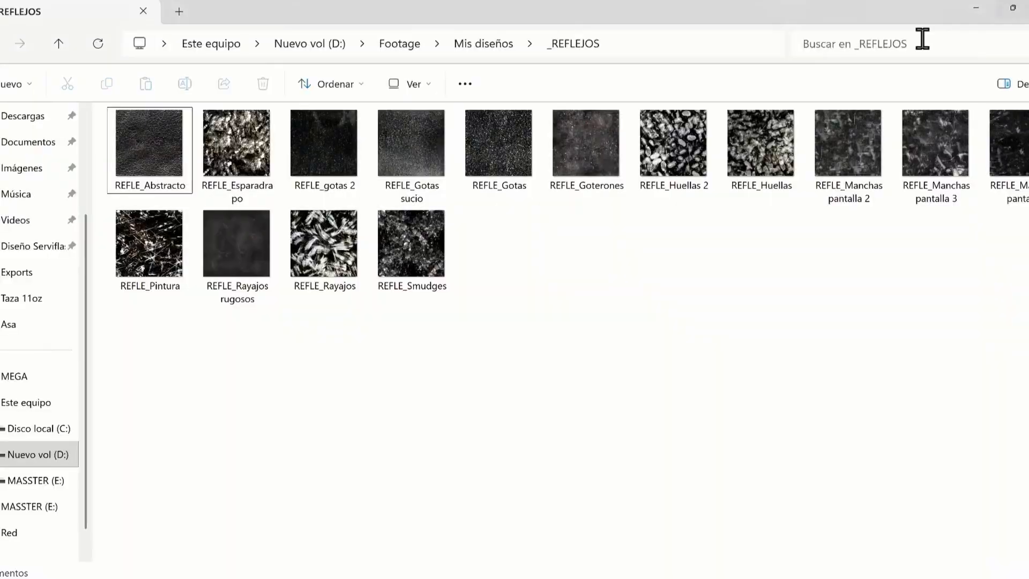
double_click(187, 504)
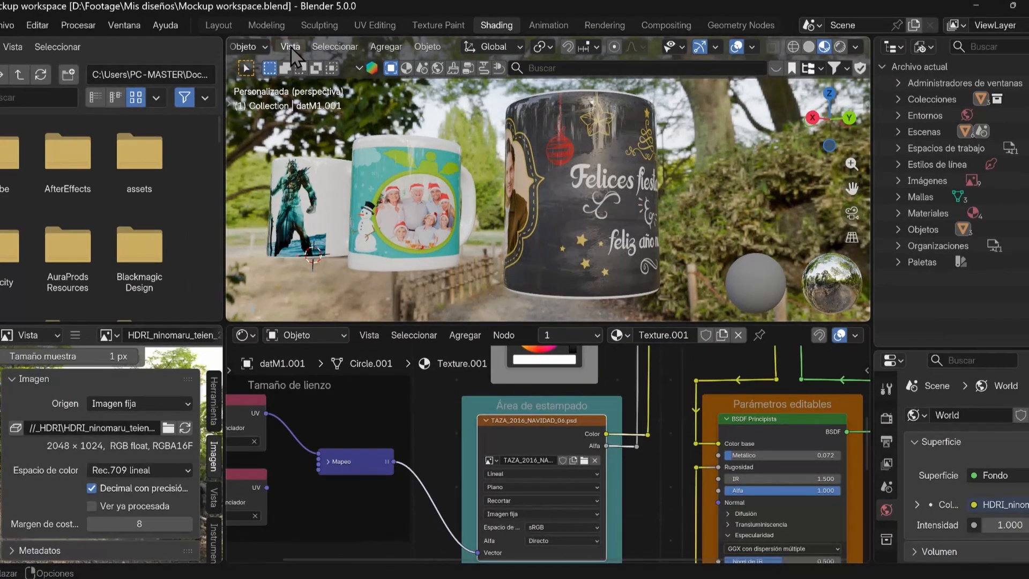
Save a viewport render of the three mugs as Mockup01.png in Mis diseños and open the exported image from File Explorer
click(301, 72)
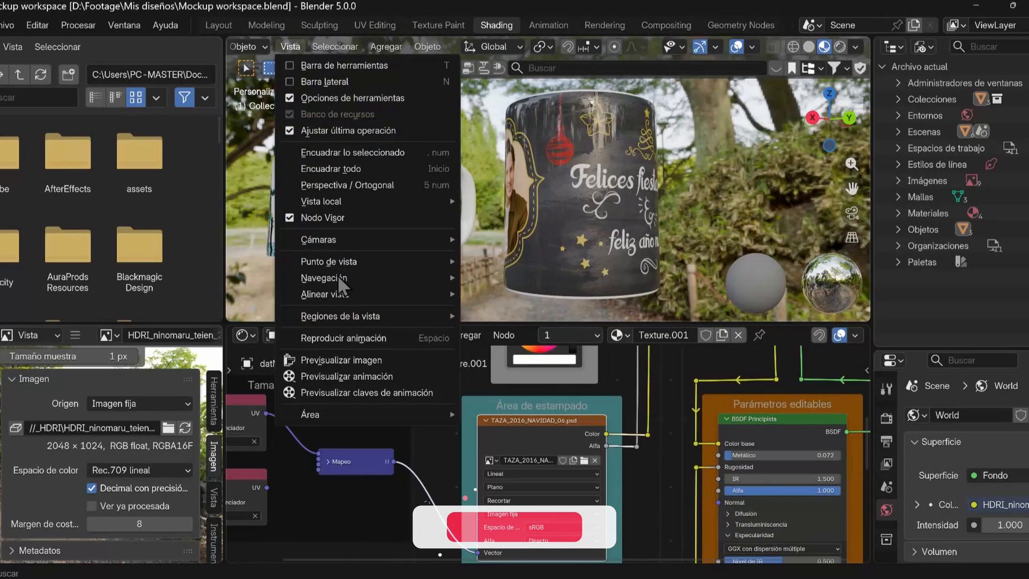
click(358, 359)
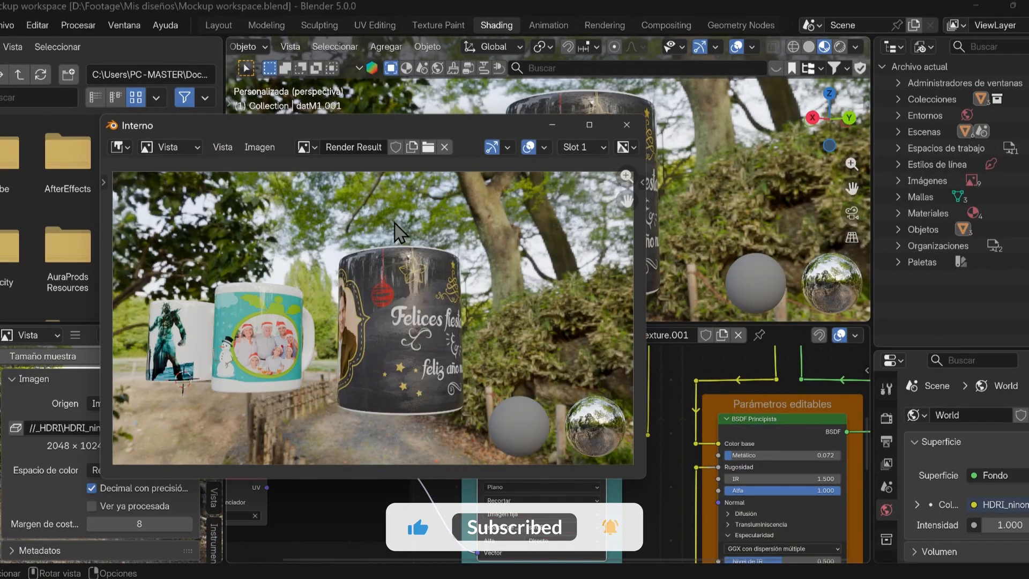
click(266, 145)
click(310, 296)
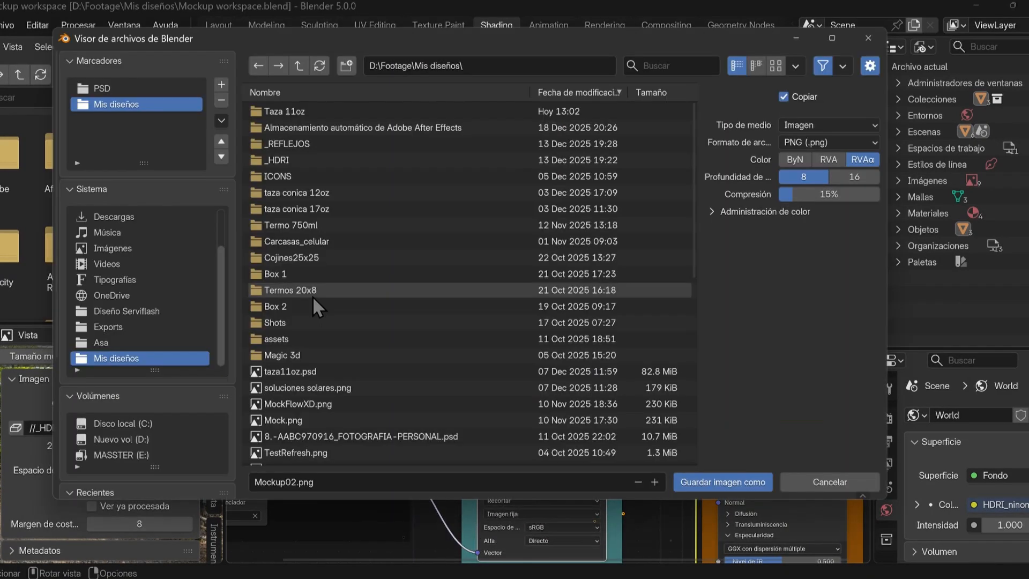
click(285, 490)
key(Delete)
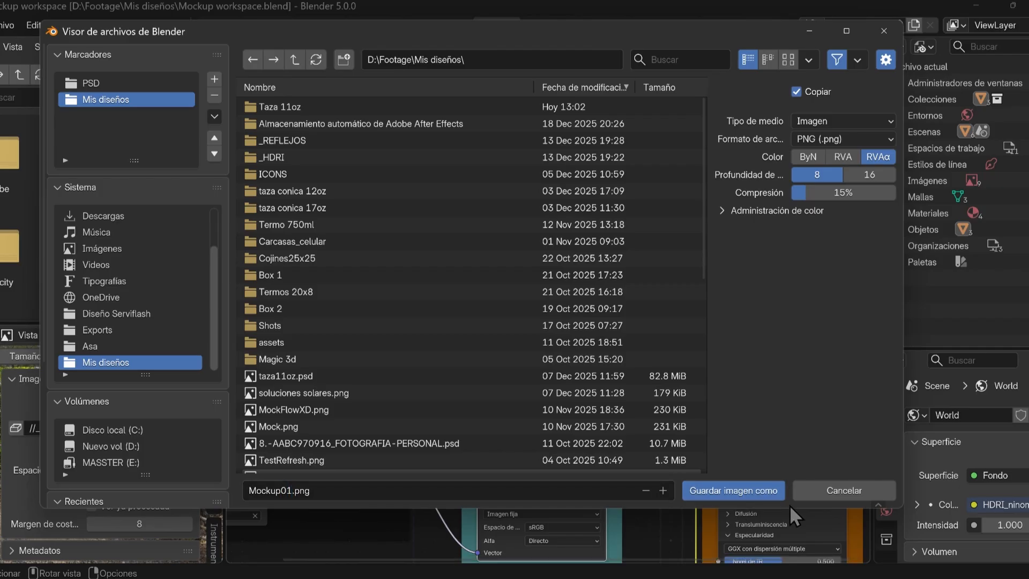
click(763, 494)
key(super)
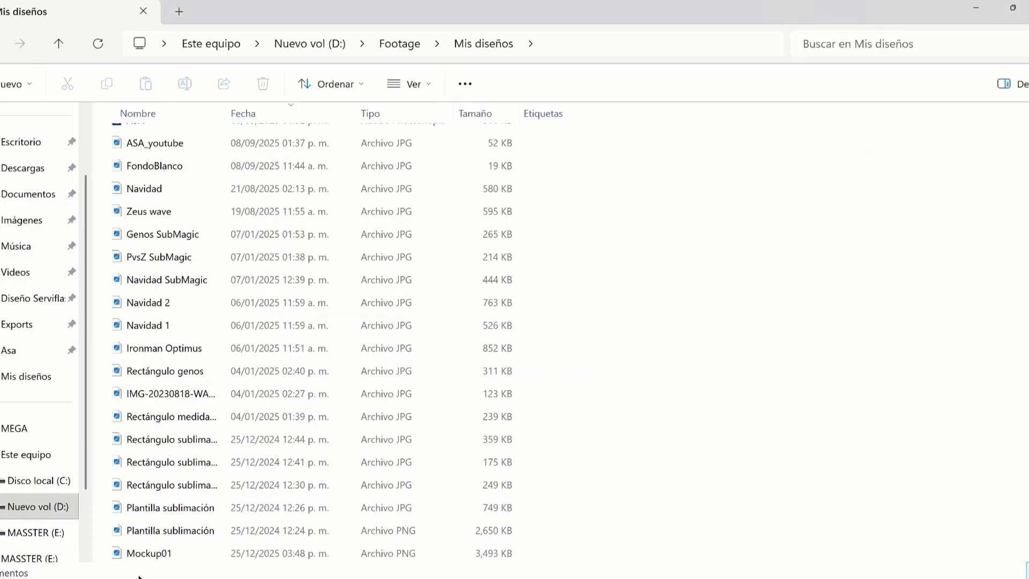
double_click(142, 554)
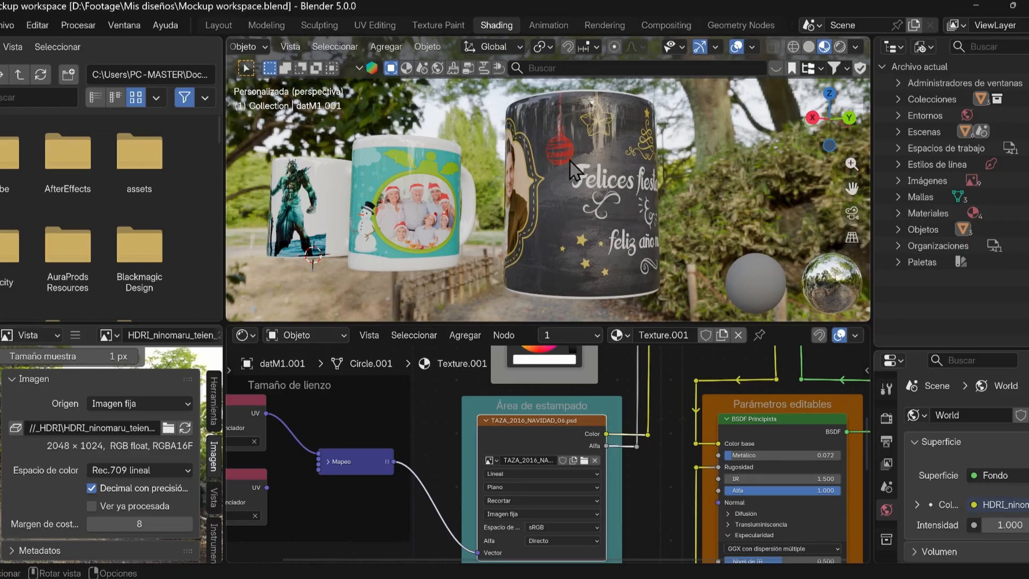
Render the viewport from a low angle facing the YouTube and Instagram mug handles and save it as Mockup02.png in Mis diseños
mouse_move(418, 177)
middle_down()
mouse_move(456, 164)
mouse_move(514, 214)
mouse_move(528, 254)
middle_up()
click(290, 47)
click(328, 361)
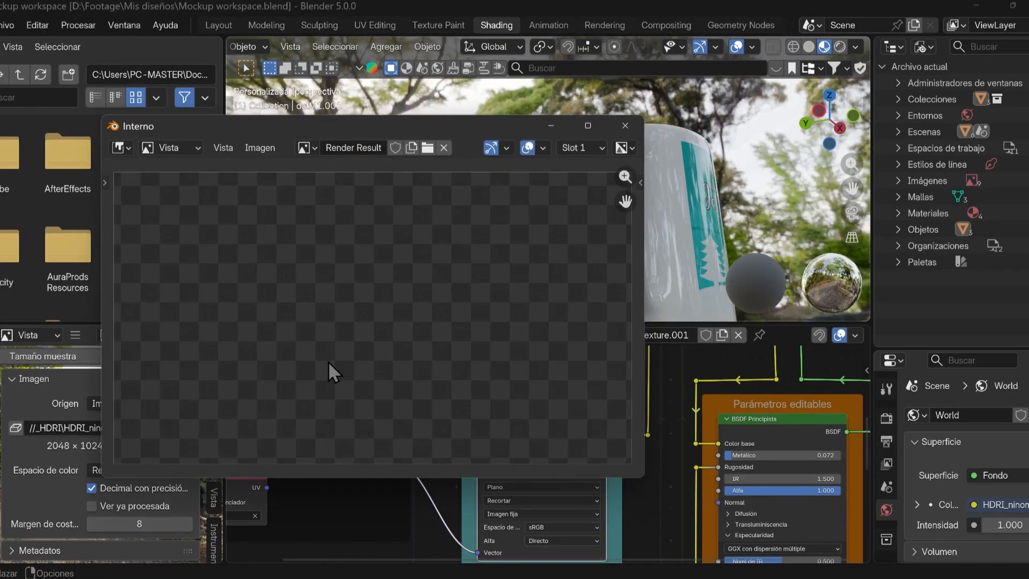
click(260, 147)
click(301, 298)
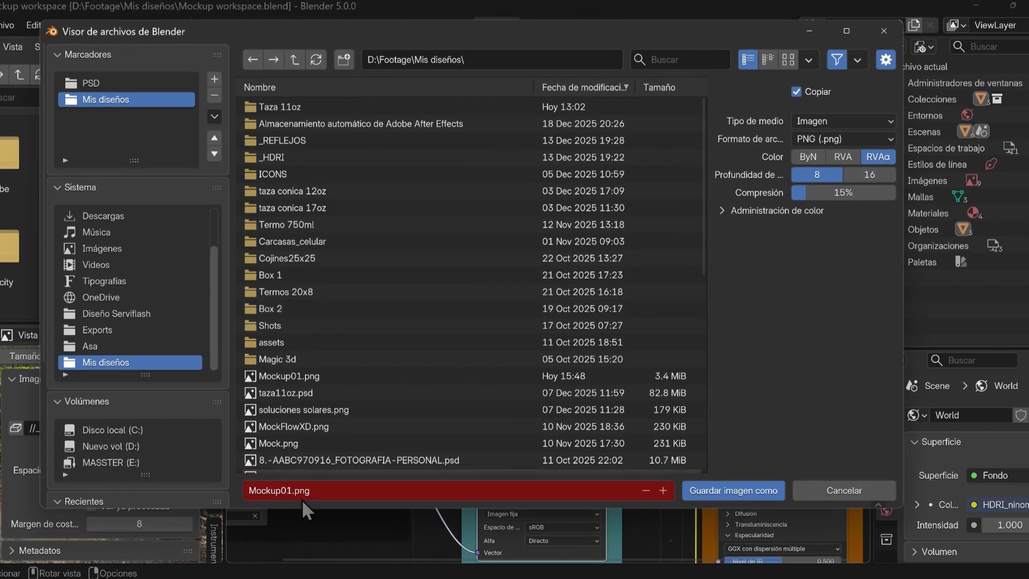
click(292, 492)
click(291, 491)
key(BackSpace)
text(2)
key(Return)
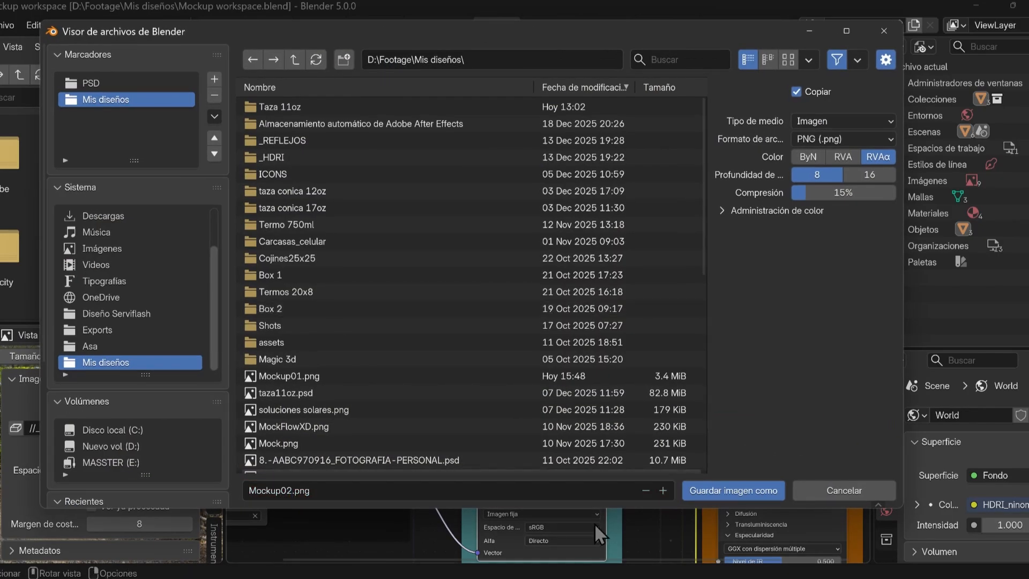
click(716, 490)
Switch to File Explorer, open Mockup02.png and examine the mug handles and reflections up close
key(super)
click(507, 565)
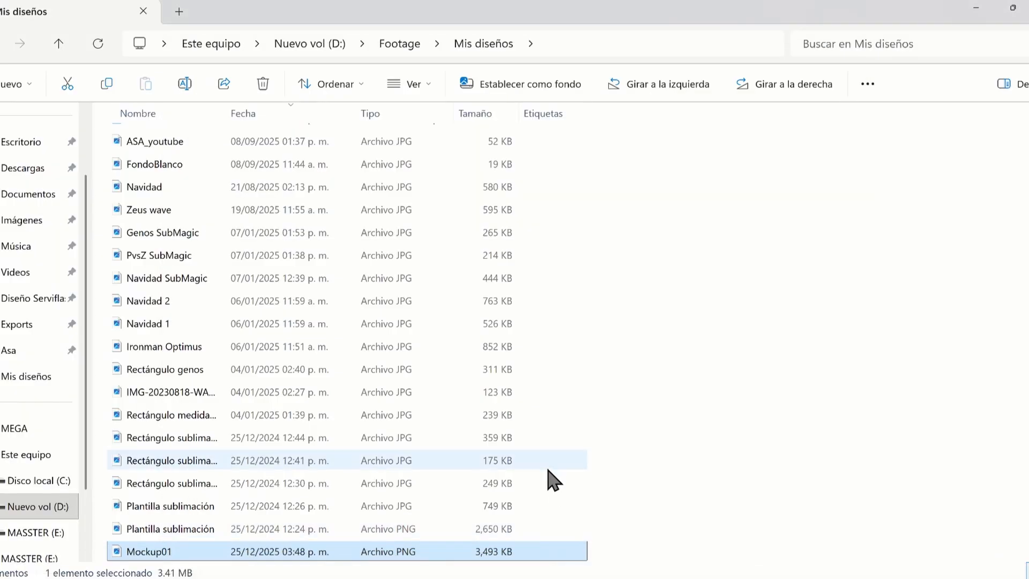
scroll(548, 473, down, 1)
double_click(158, 553)
scroll(453, 275, up, 5)
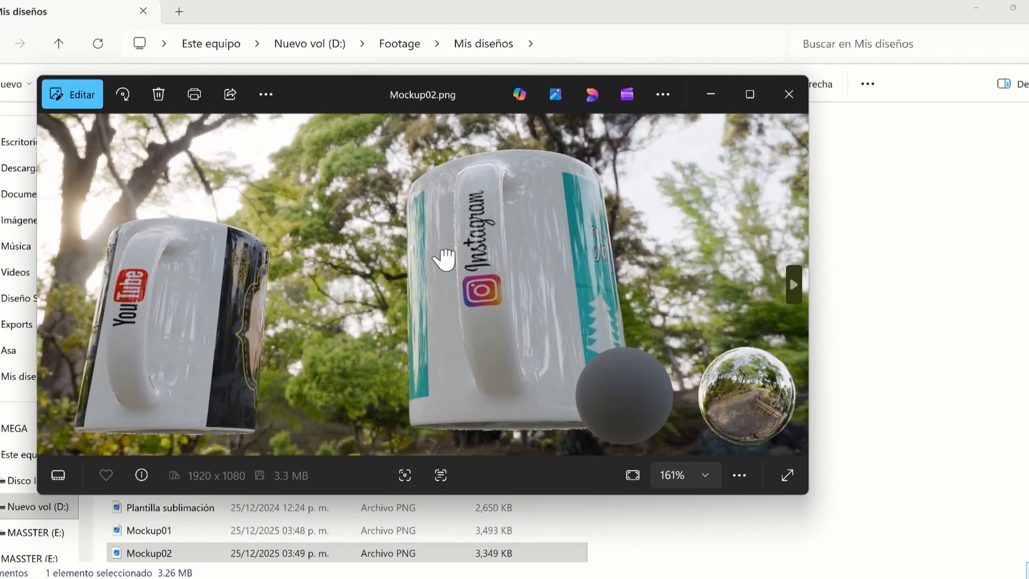
drag(416, 264, 418, 285)
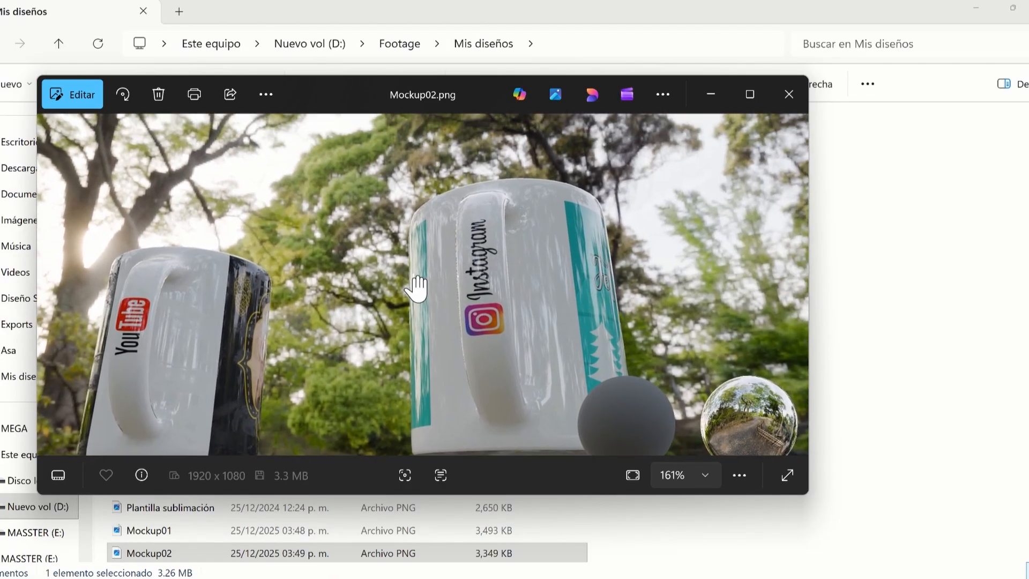